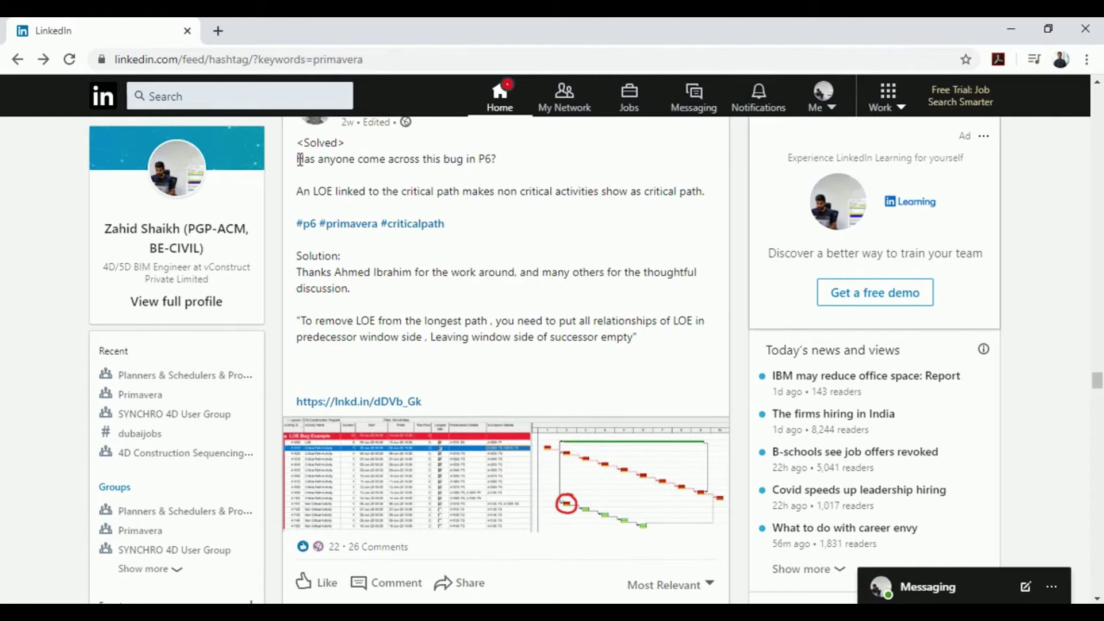
- Read the post's question about an LOE making non-critical activities show as critical path, highlighting its text
scroll(355, 161, up, 1)
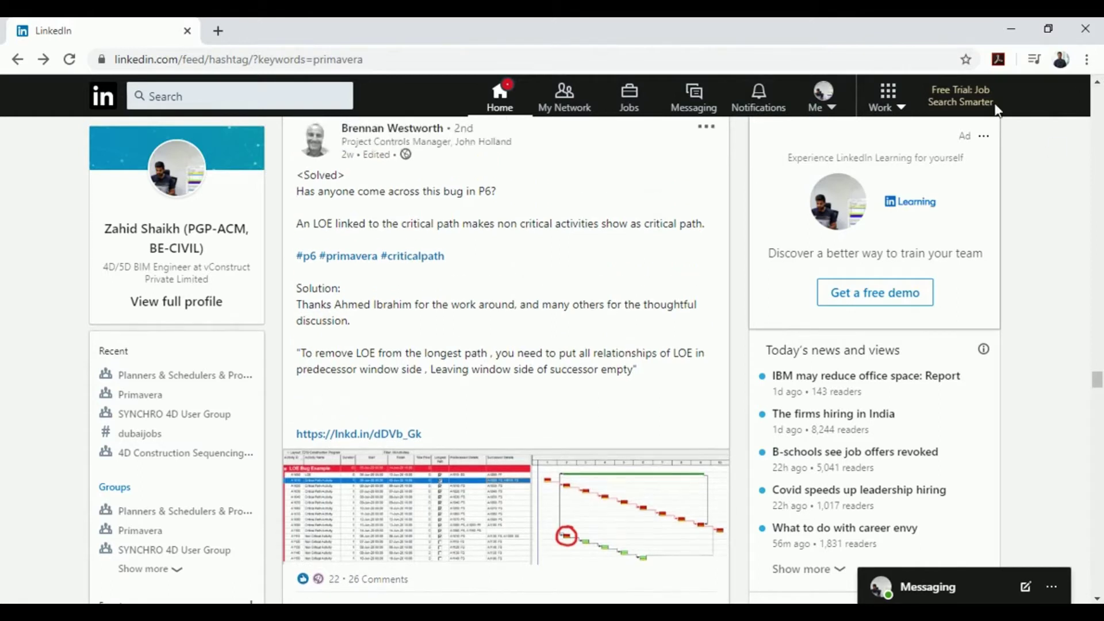
mouse_move(315, 148)
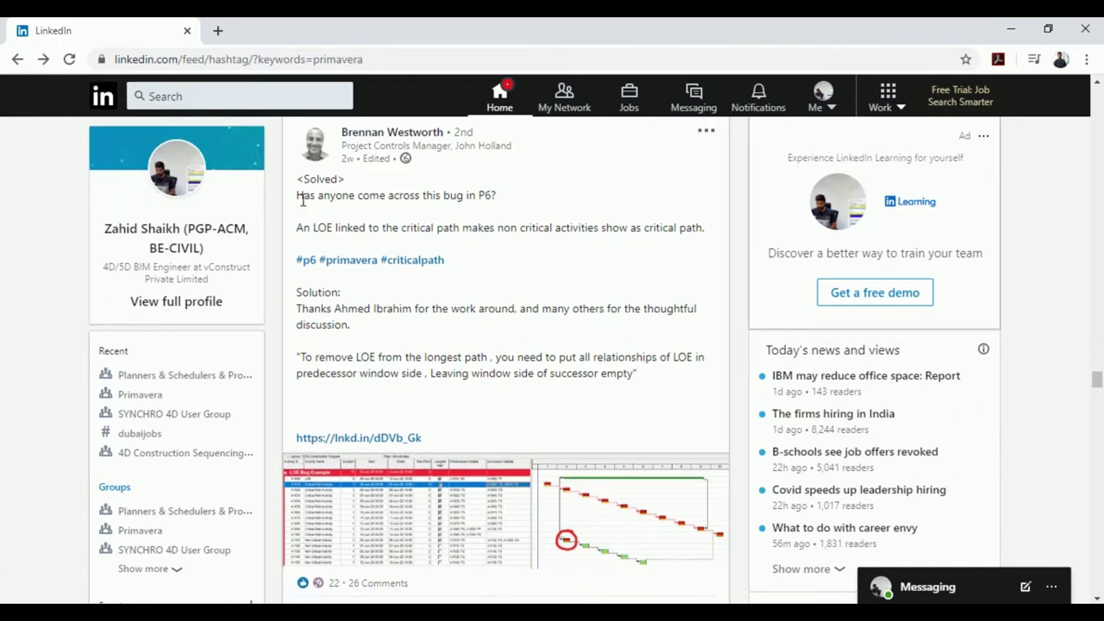
drag(304, 179, 340, 179)
click(321, 198)
drag(298, 197, 710, 234)
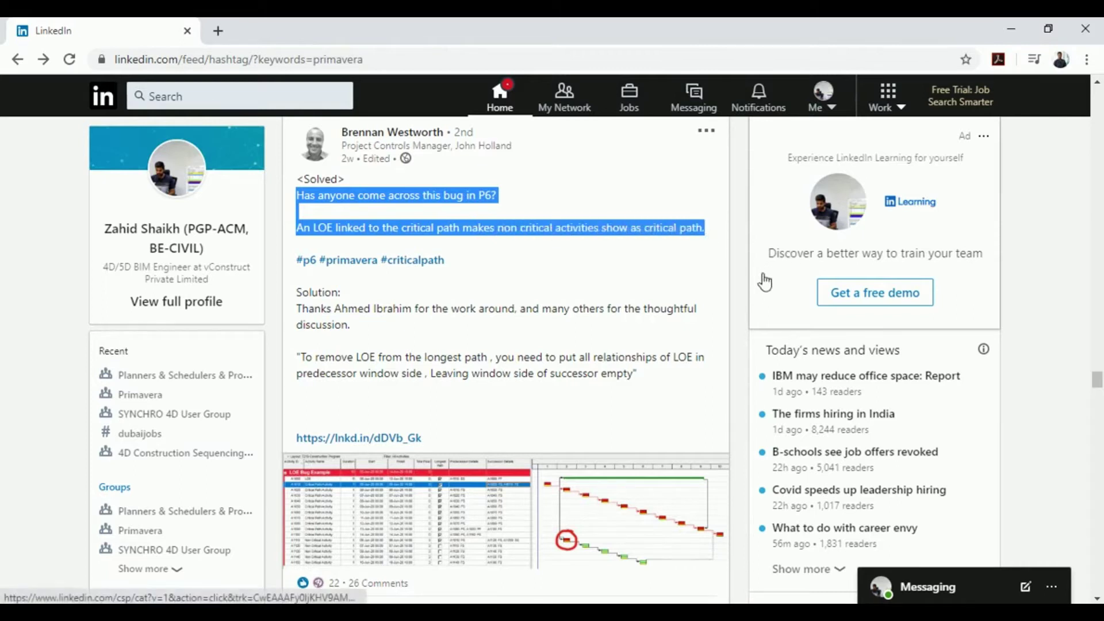
- Read the post's solution for removing LOE from the longest path, highlighting the predecessor and successor advice
scroll(311, 218, down, 2)
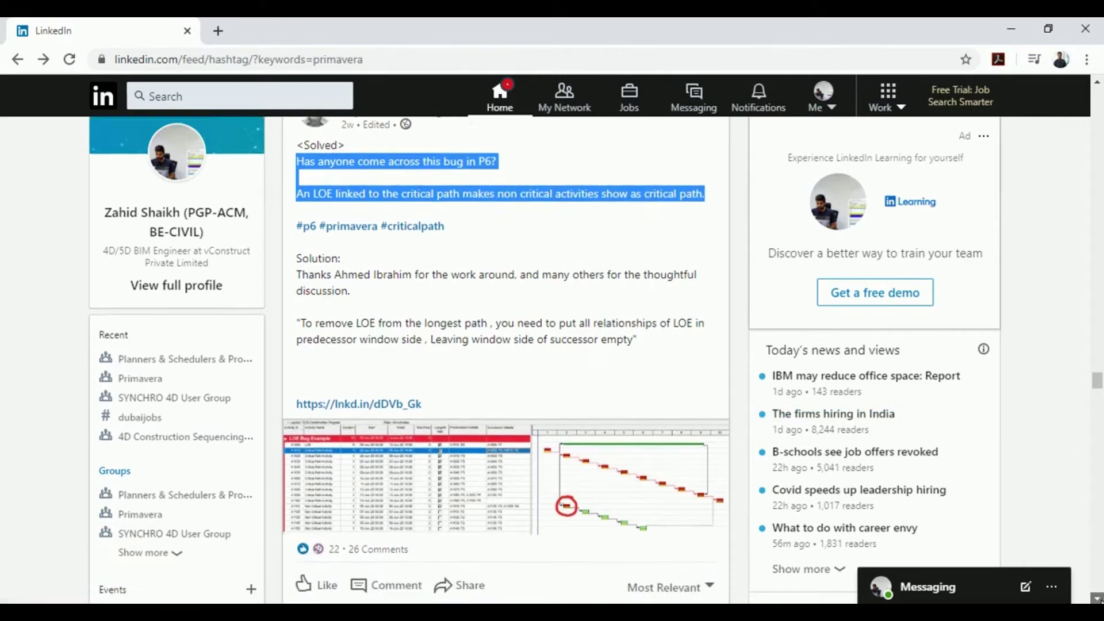
click(318, 233)
drag(299, 225, 629, 247)
drag(336, 293, 696, 312)
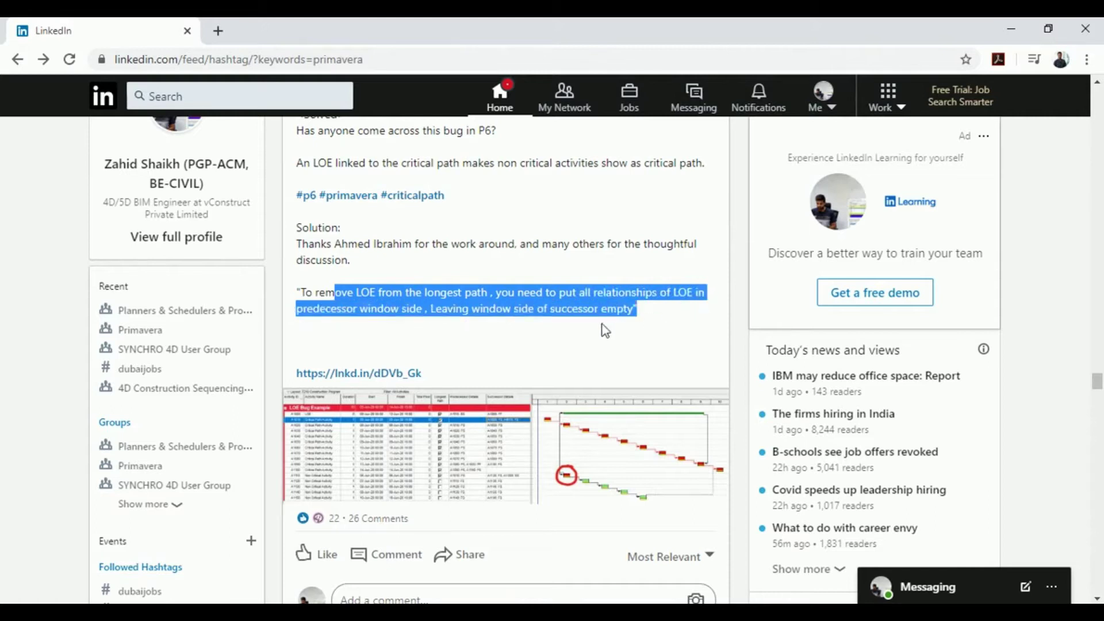
click(439, 312)
drag(438, 309, 654, 309)
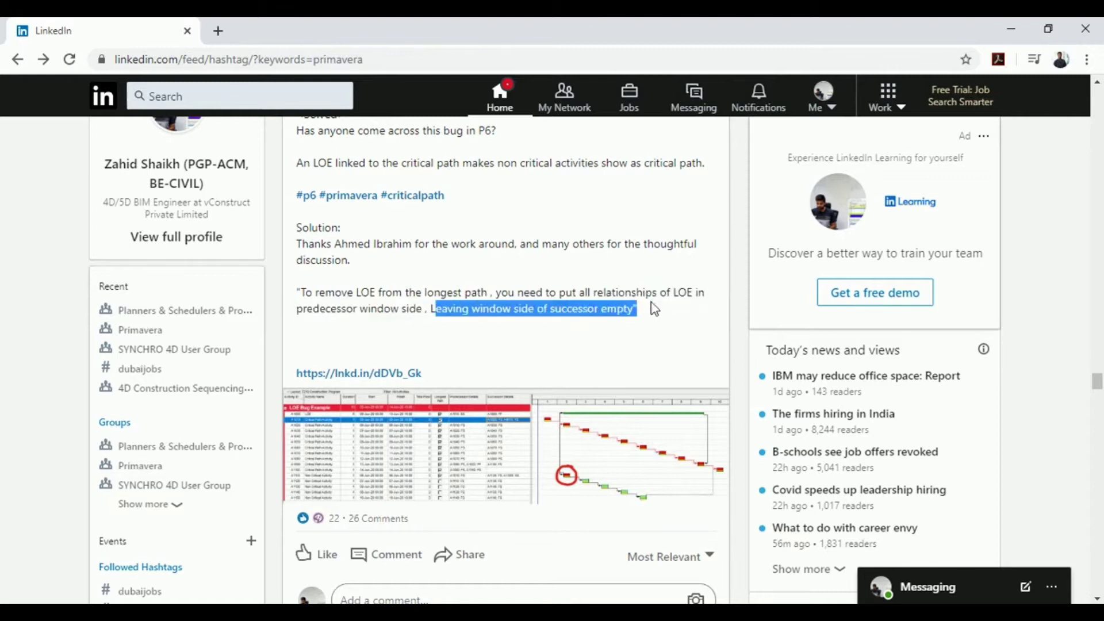
click(613, 360)
- Examine the enlarged LOE Bug Example schedule image attached to the post, and close it
click(542, 438)
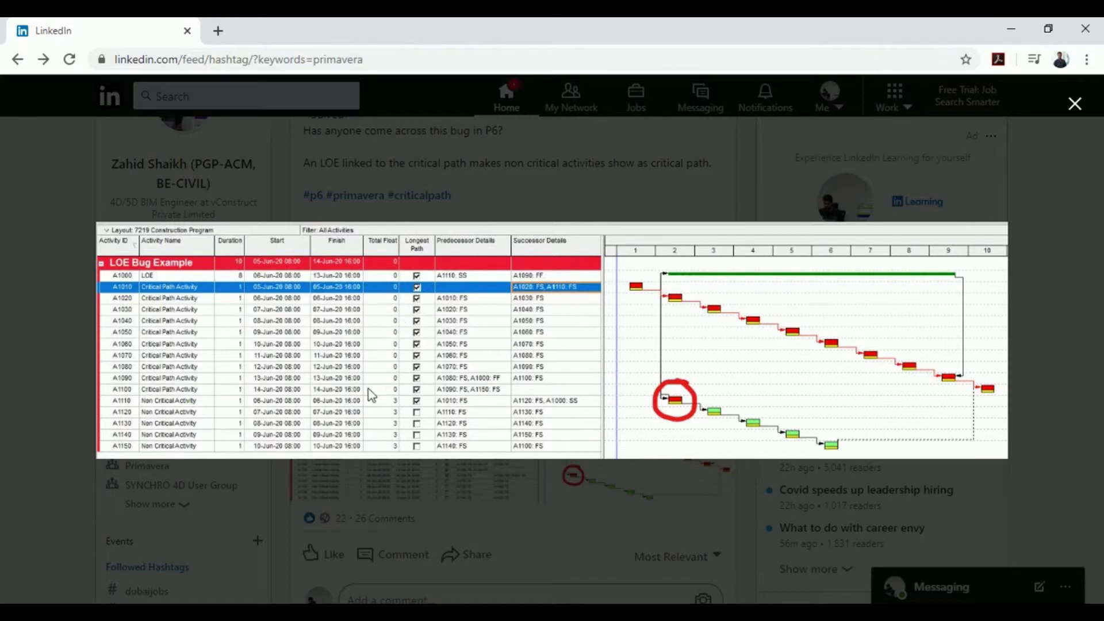
click(1074, 105)
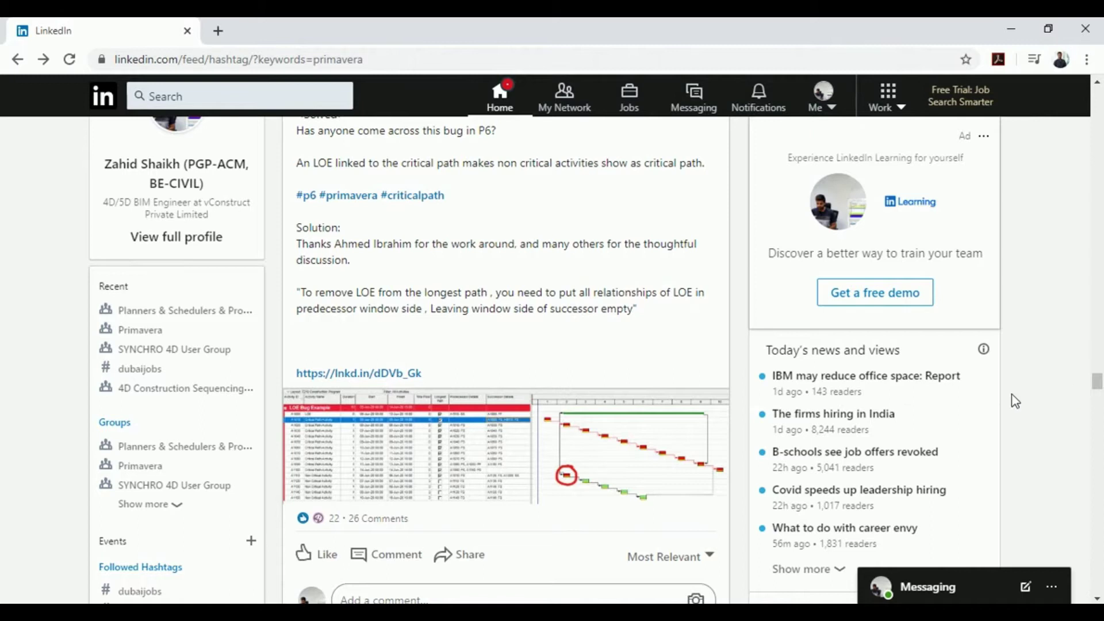
click(412, 465)
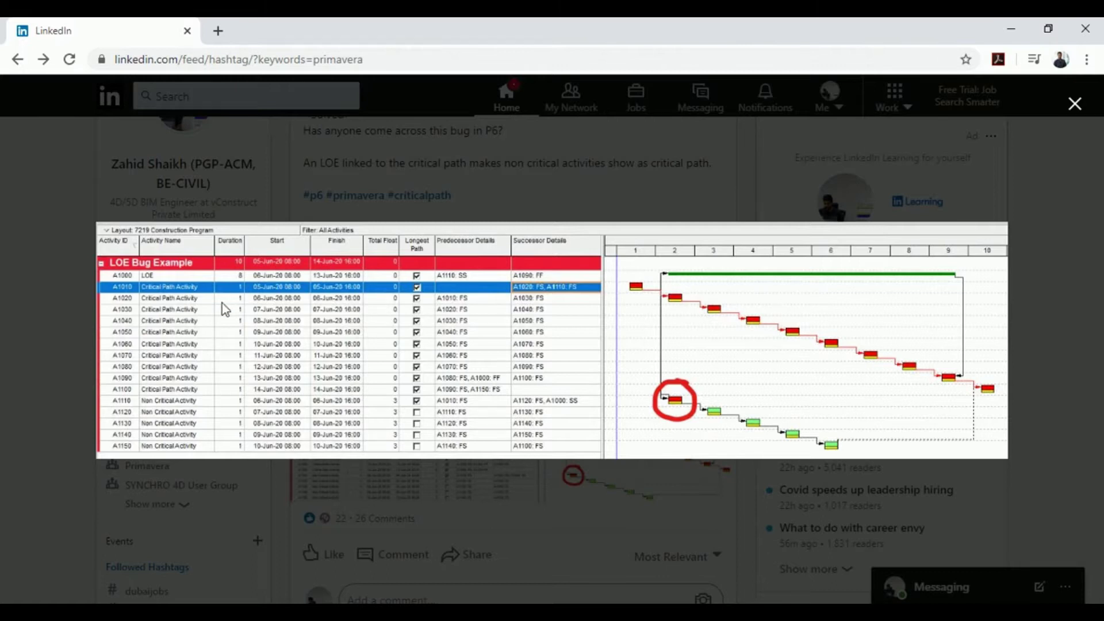
click(1075, 104)
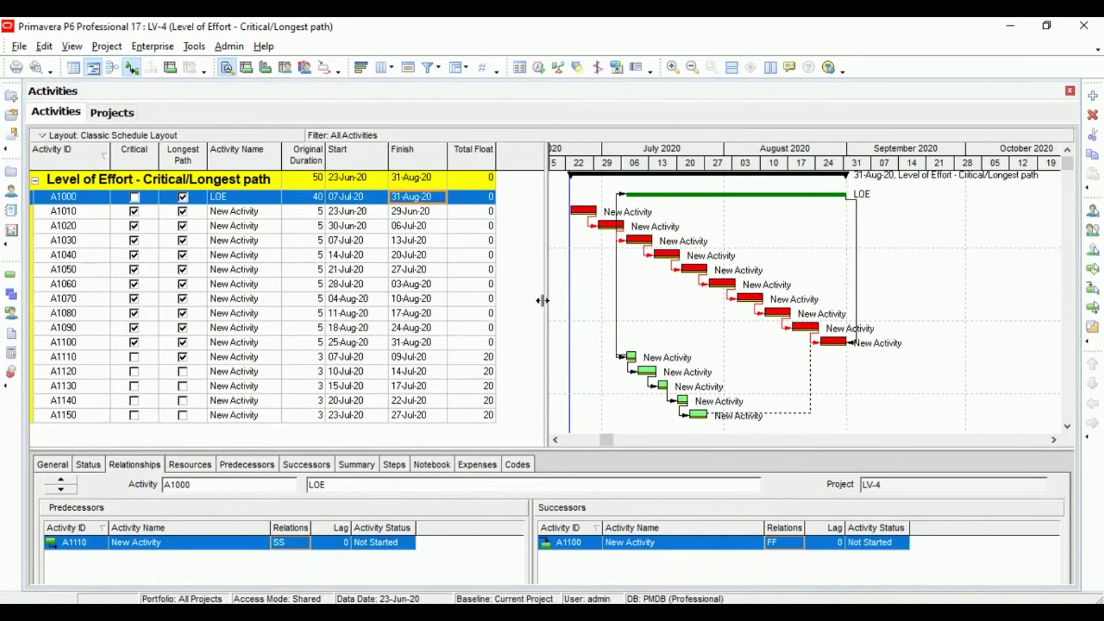
- In Primavera P6, adjust the Gantt chart view and examine the first activities on the critical path, A1010 to A1030
drag(542, 300, 533, 304)
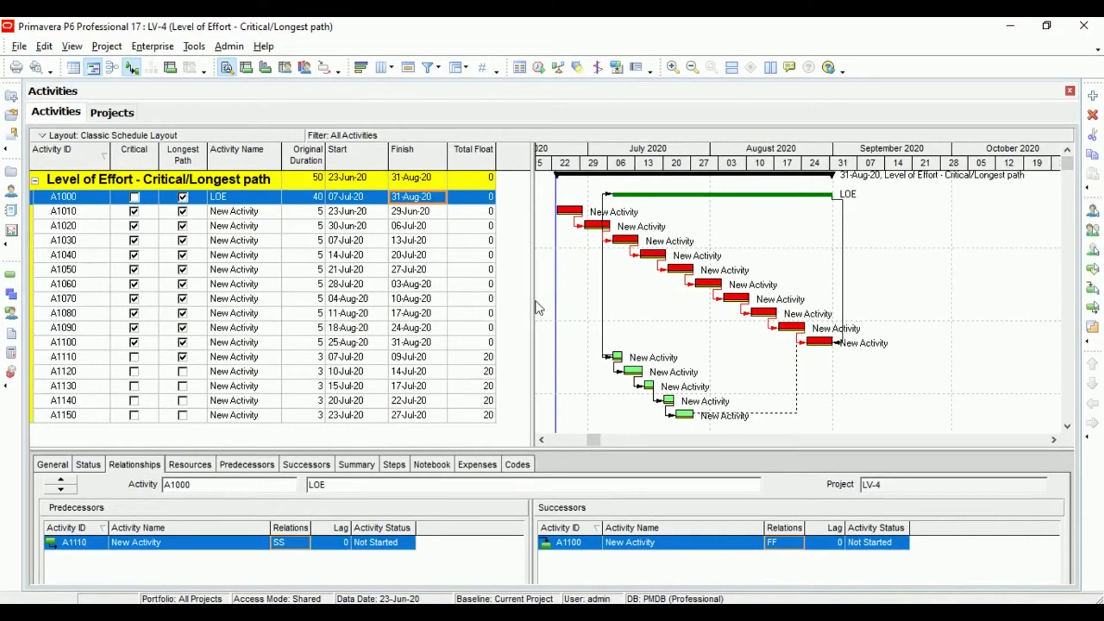
click(541, 440)
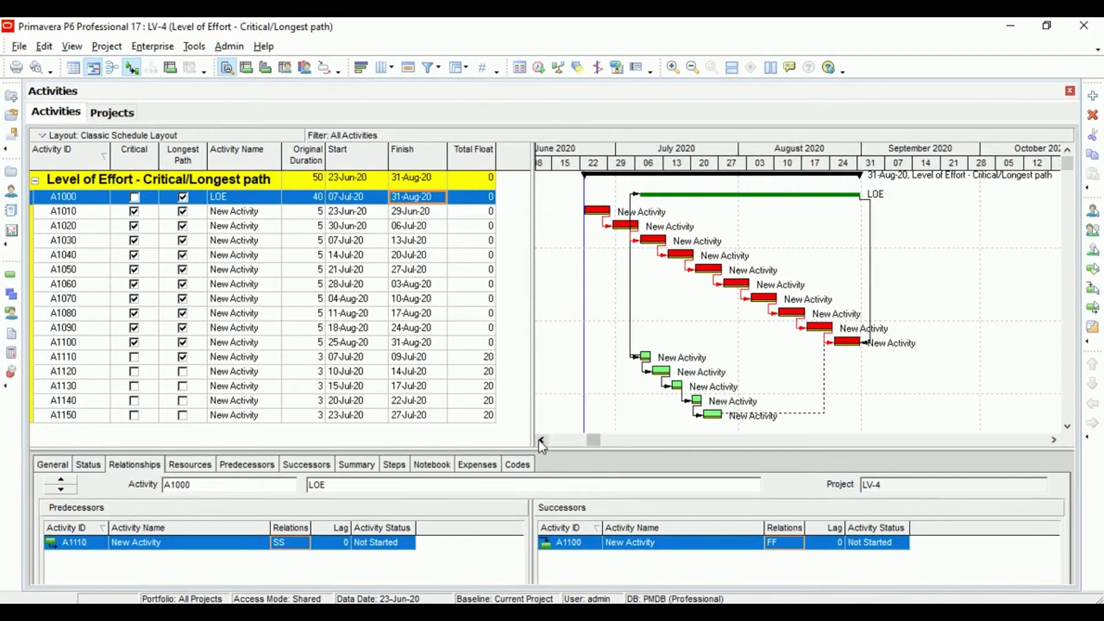
click(232, 226)
click(234, 237)
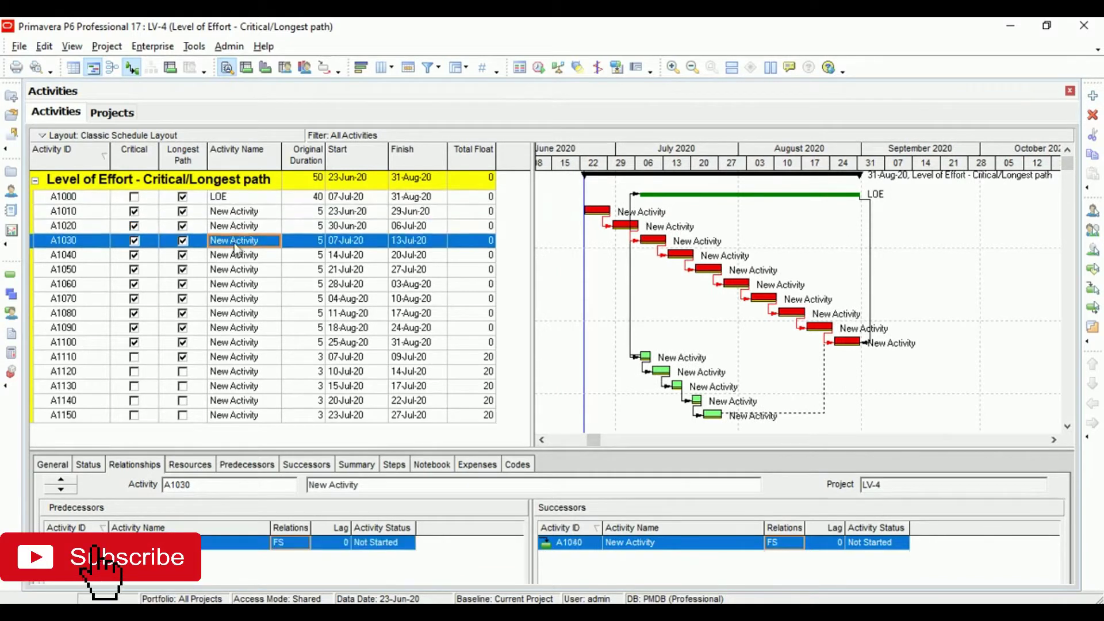
drag(684, 151, 653, 150)
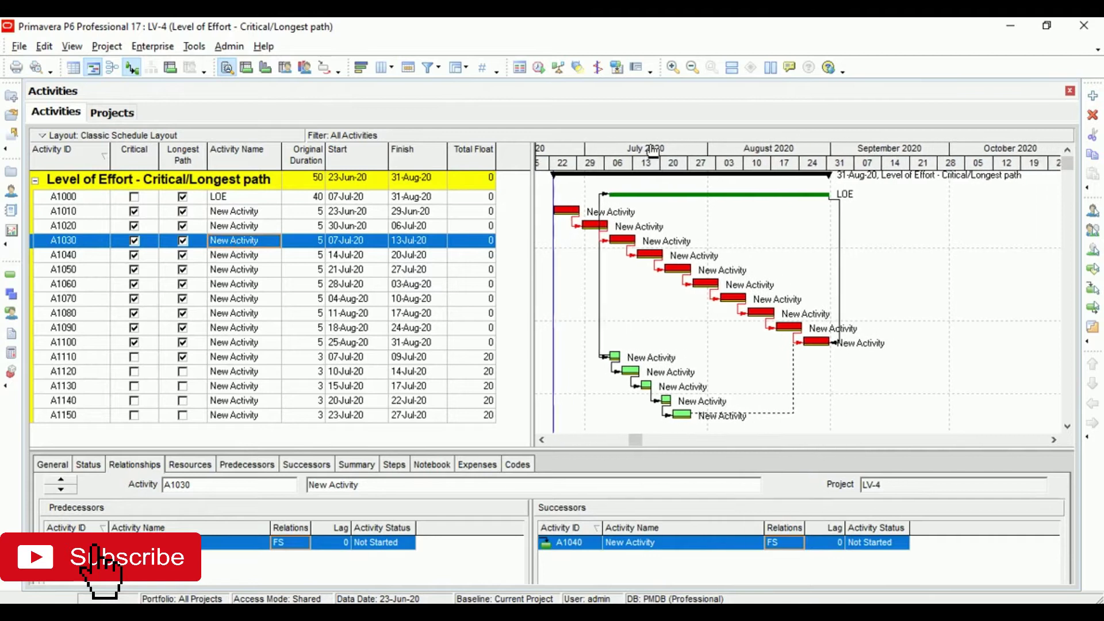
click(312, 215)
click(311, 225)
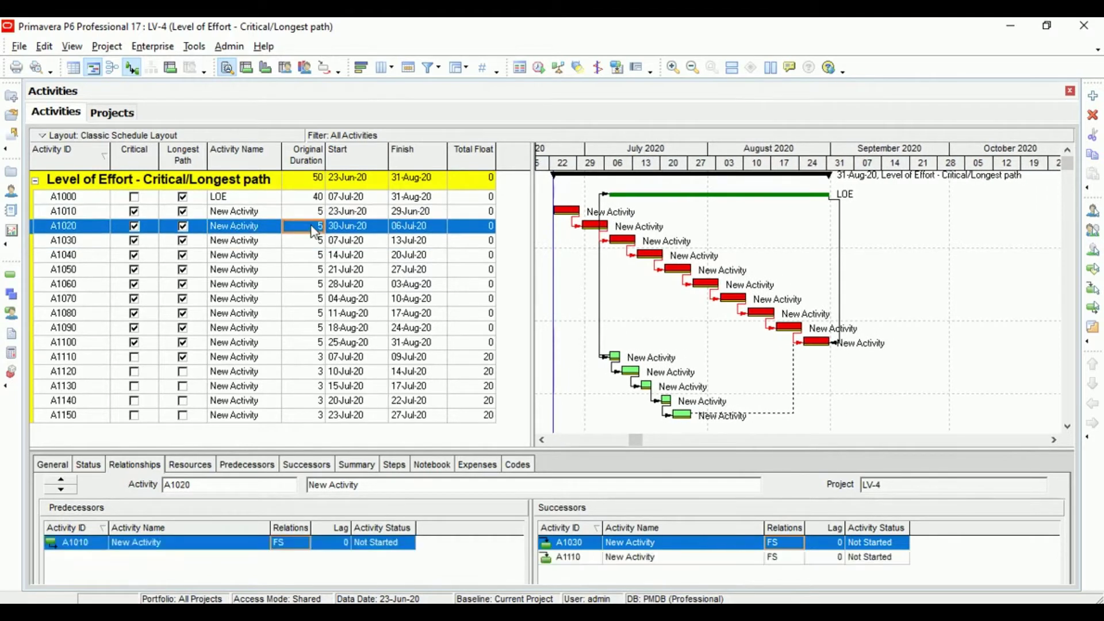
- Enlarge the activity details area to show A1020's General details, and widen the Gantt timescale
drag(62, 442, 60, 409)
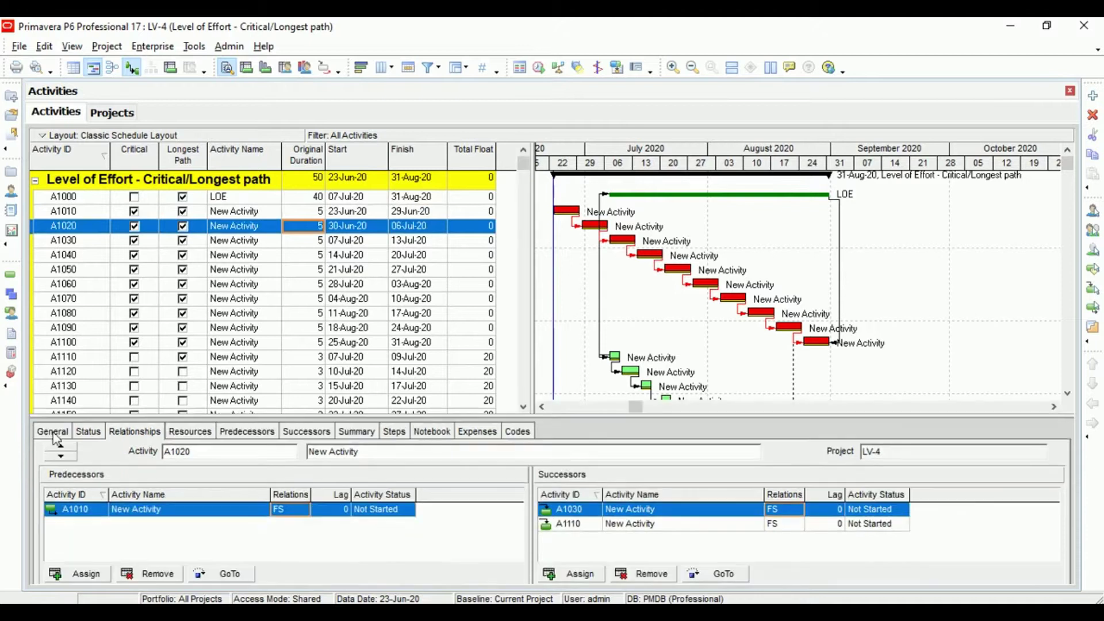
click(56, 436)
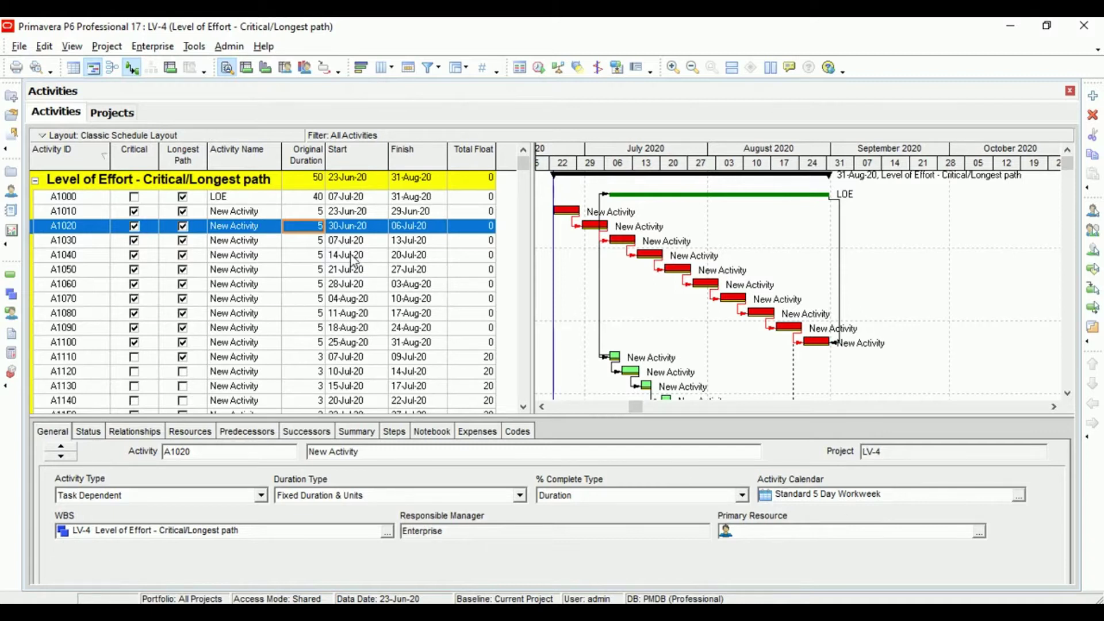
drag(596, 166, 615, 168)
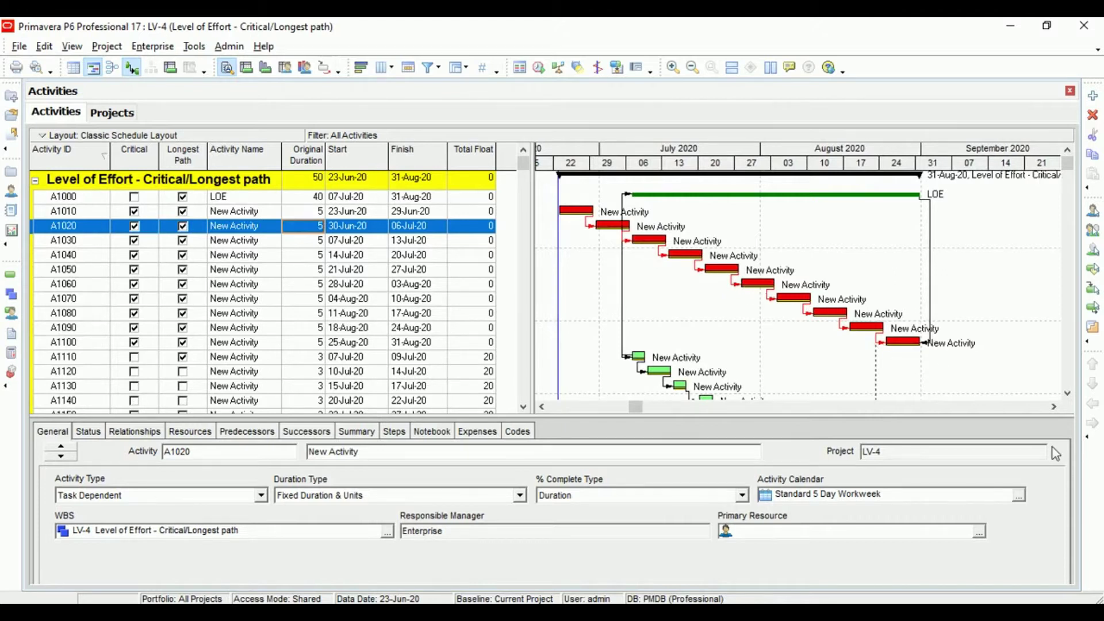
- Examine the dates, longest path flags and total float of activities A1110 to A1150
double_click(1068, 394)
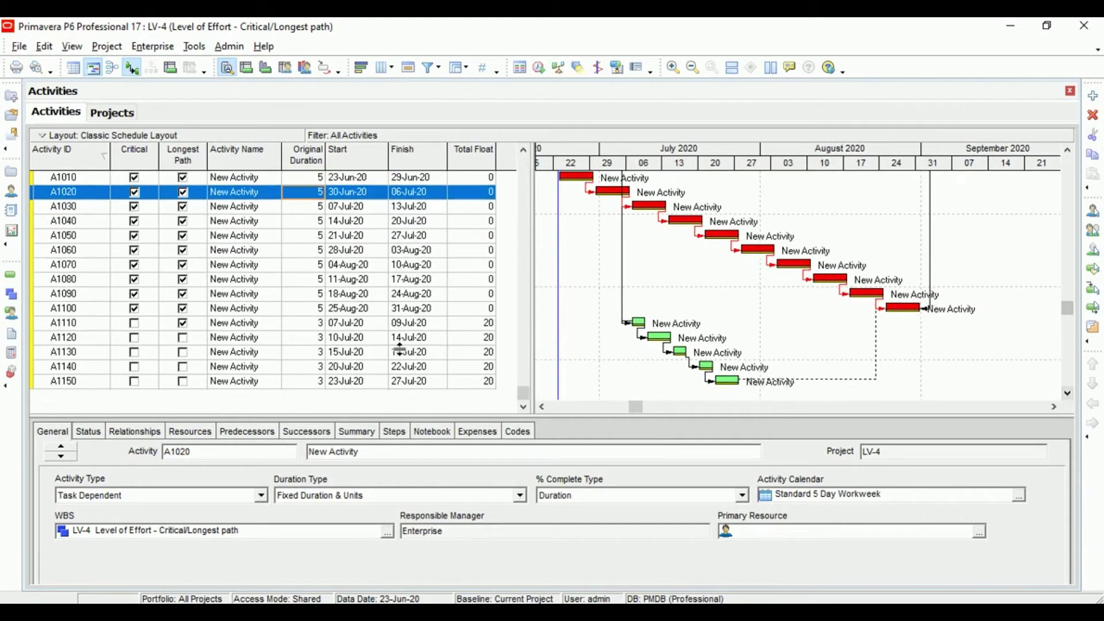
click(372, 332)
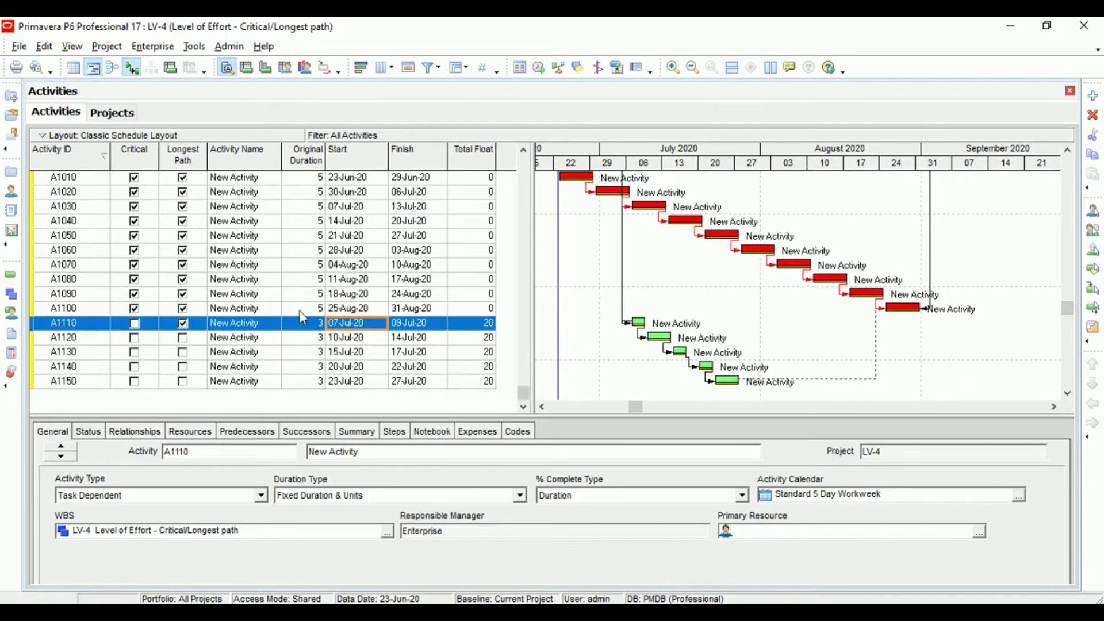
click(474, 340)
key(Down)
key(Down)
key(Down)
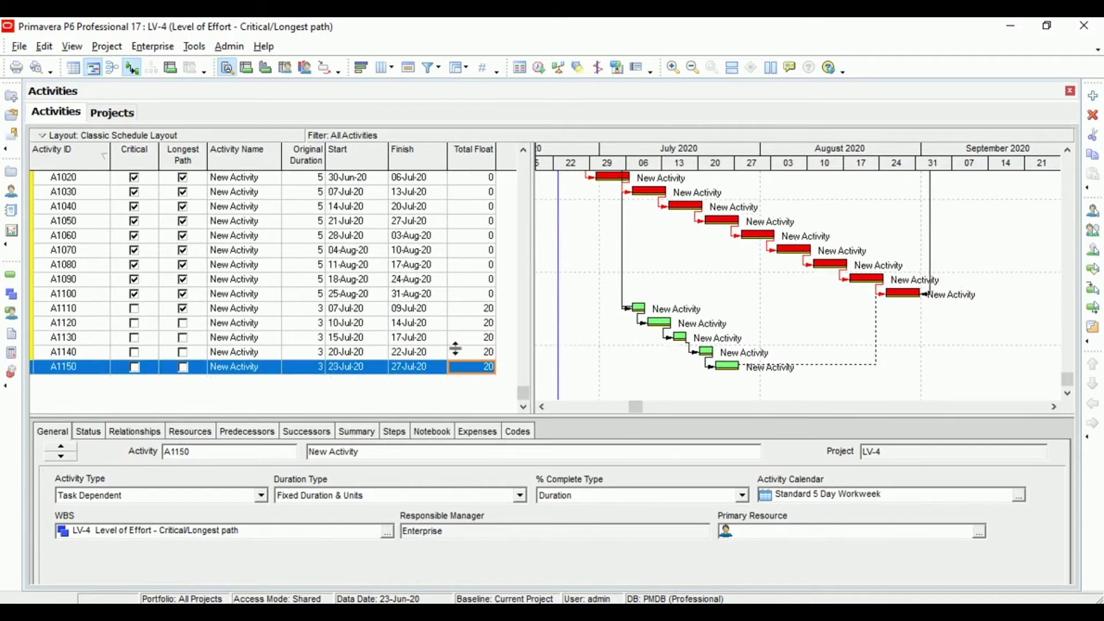
click(454, 309)
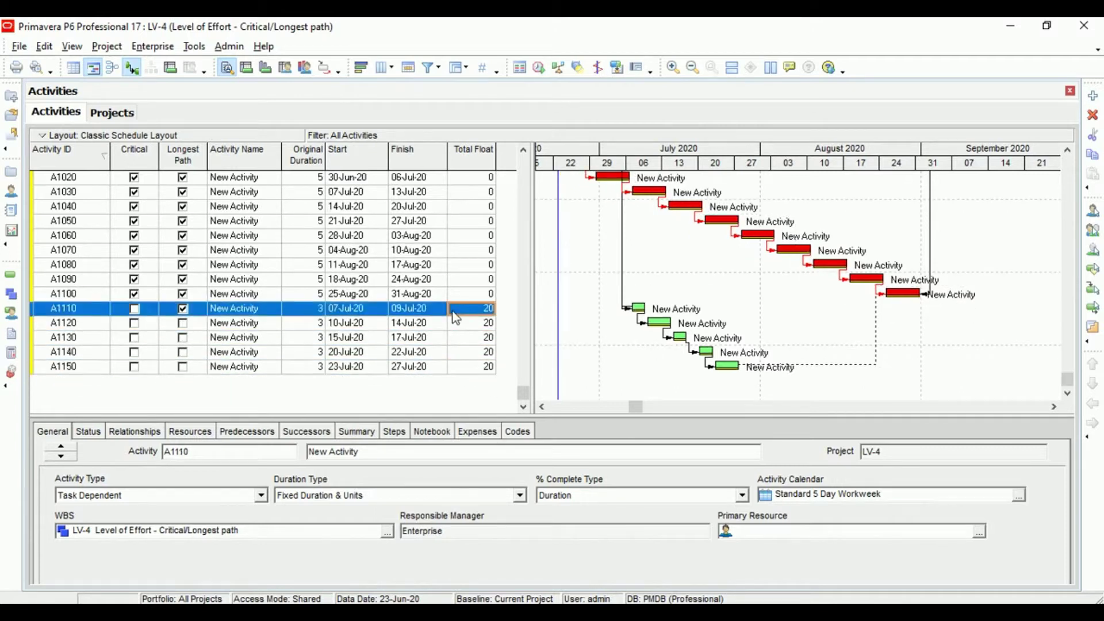
- Inspect the activity type options of LOE activity A1000, keeping Level of Effort selected
click(1068, 150)
click(1068, 151)
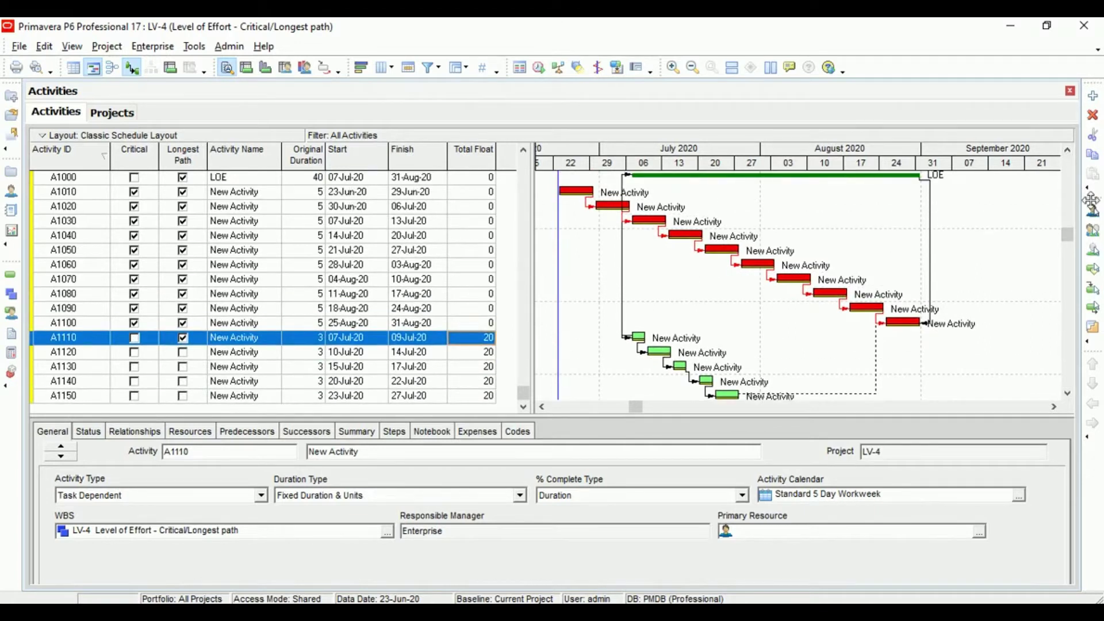
click(1068, 151)
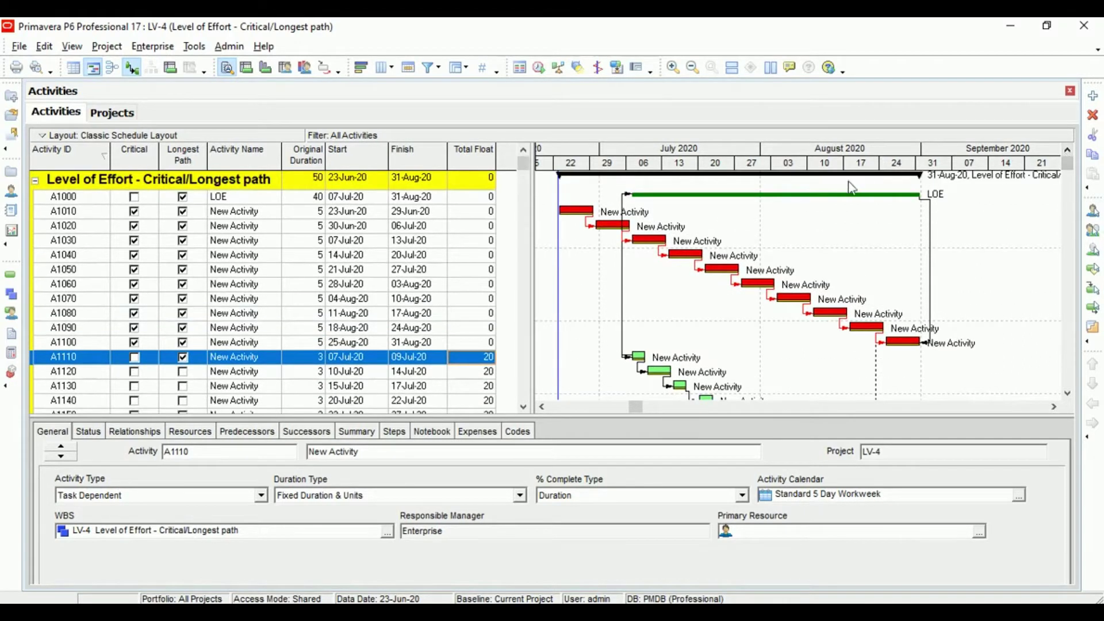
click(817, 194)
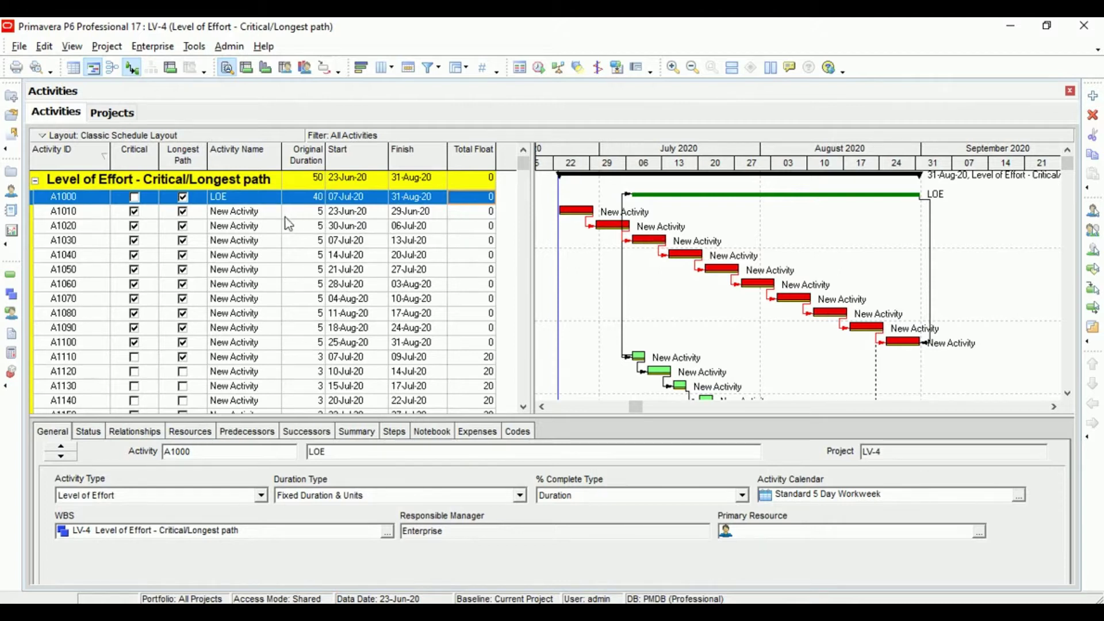
click(239, 216)
click(242, 197)
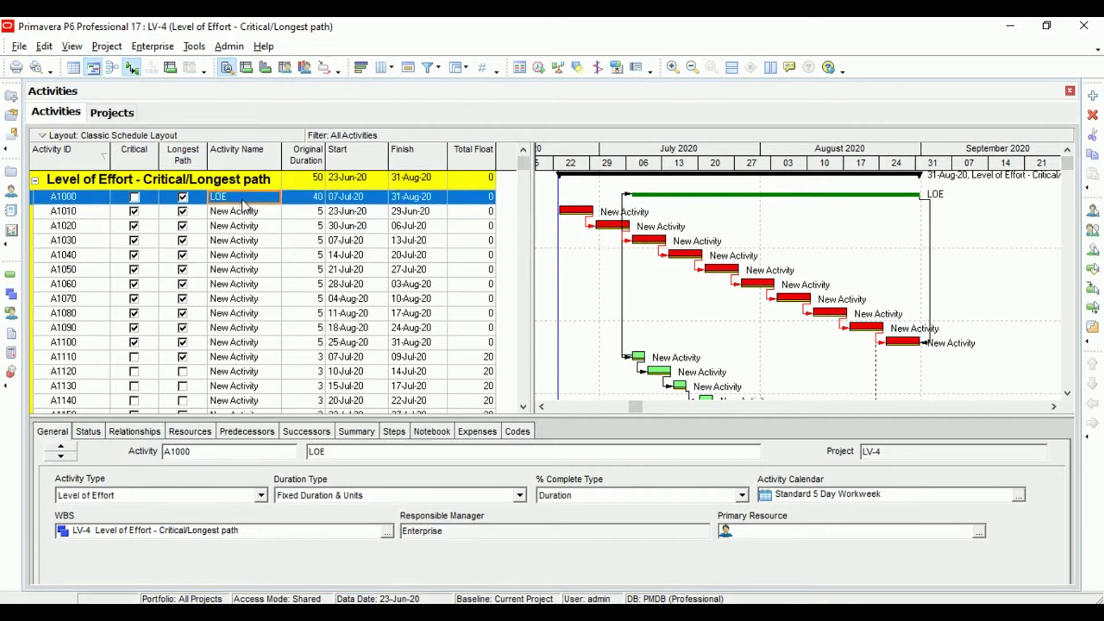
click(261, 495)
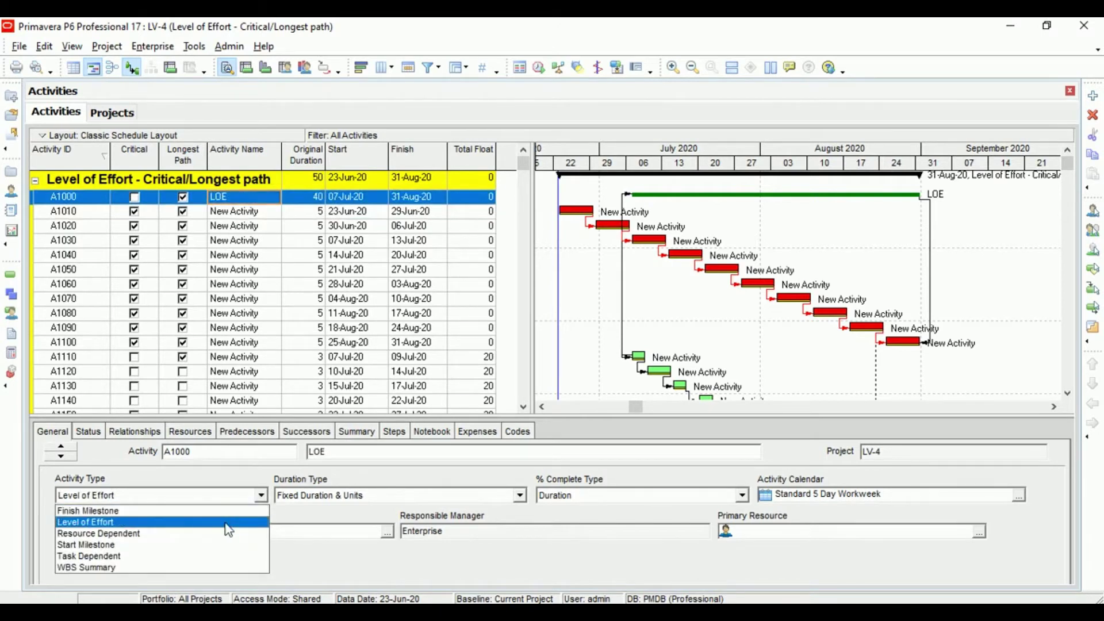
click(225, 523)
- Try Task Dependent as the activity type for A1000, and set it back to Level of Effort
click(260, 498)
click(202, 556)
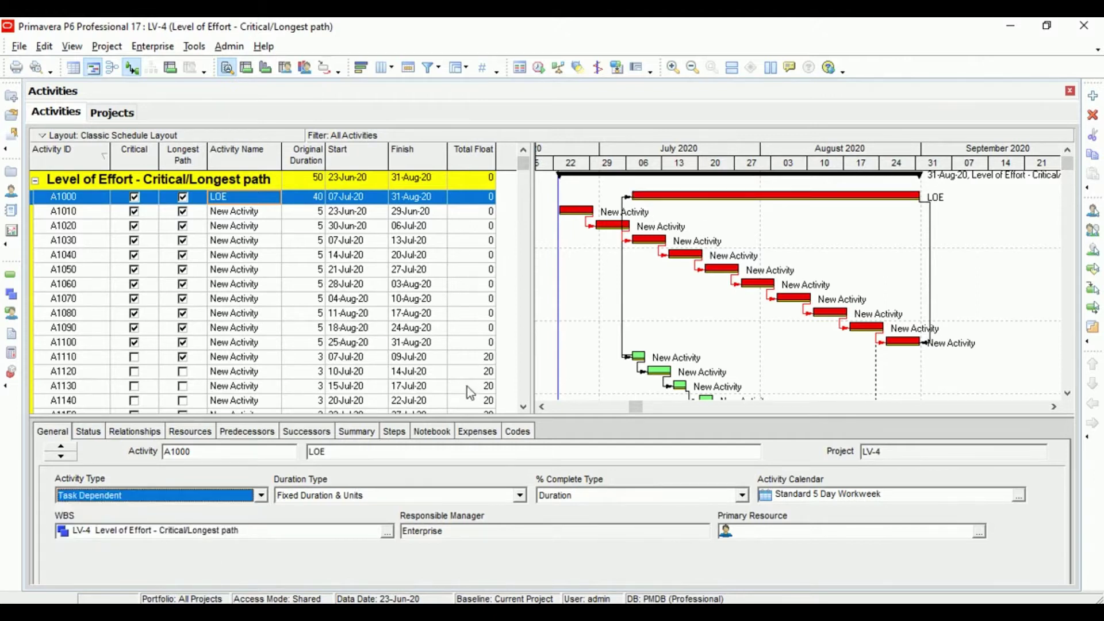
click(260, 496)
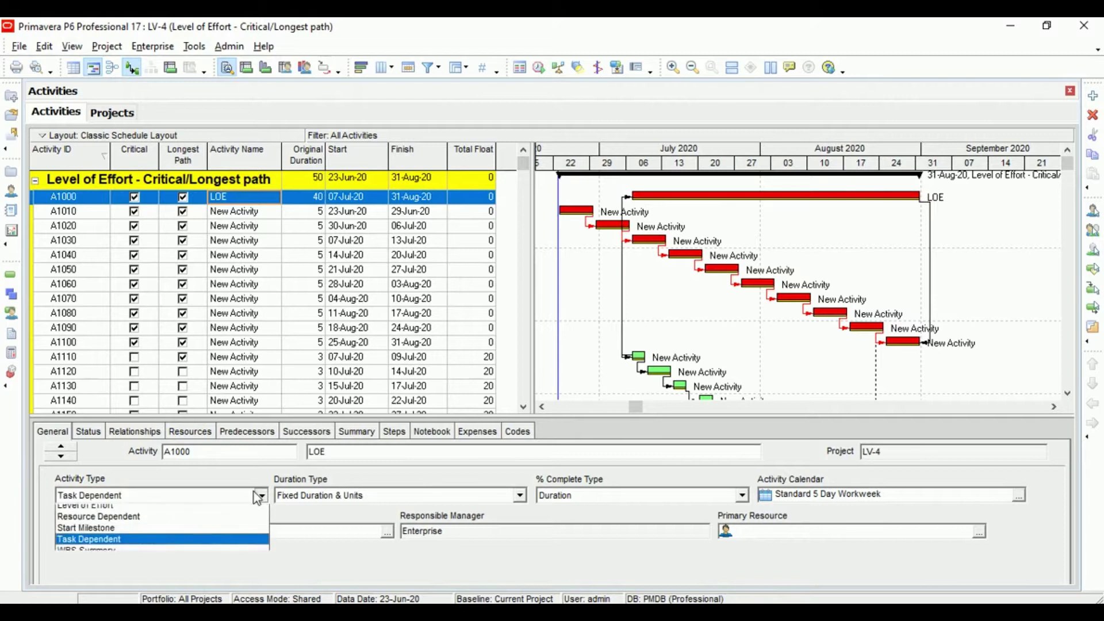
click(238, 523)
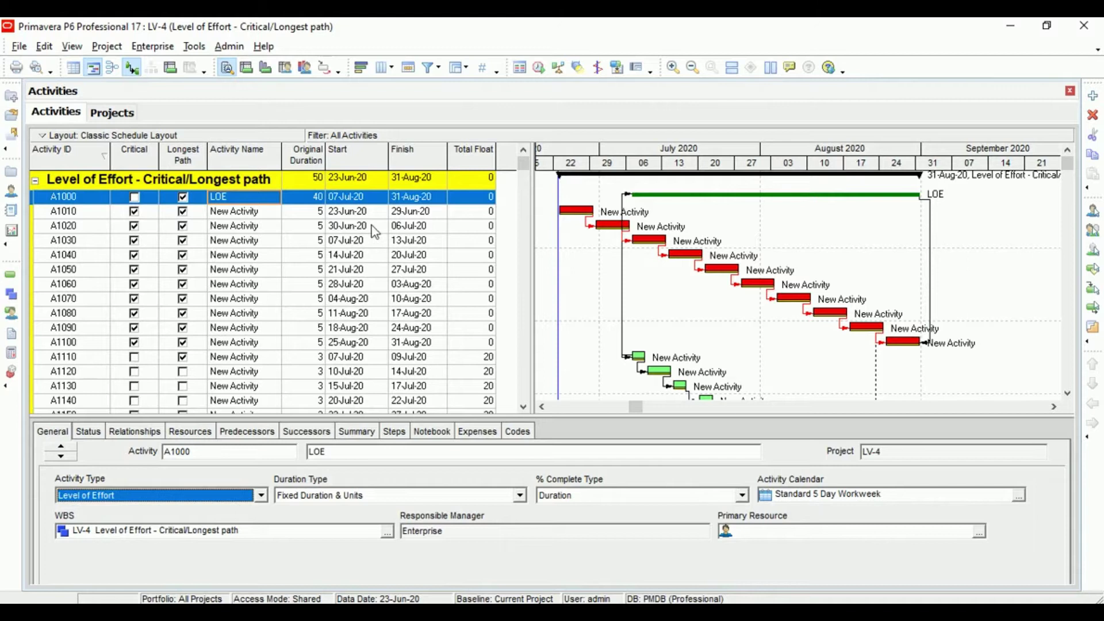
- Switch back to the LinkedIn post in Chrome and highlight the first comment asking why activity A1020 was not chosen
click(523, 406)
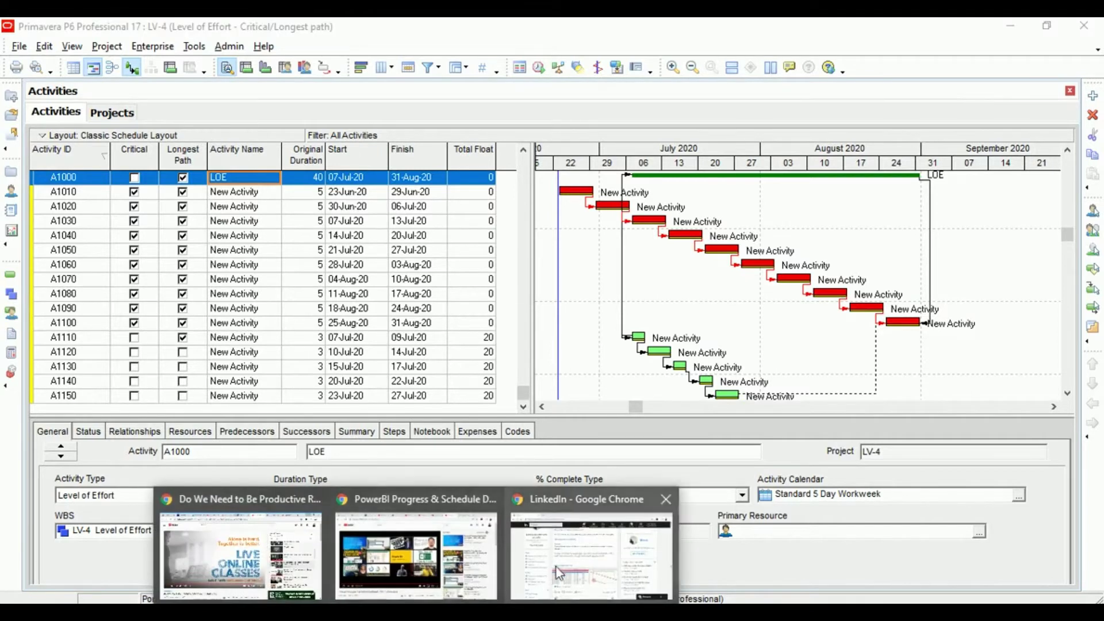
click(561, 568)
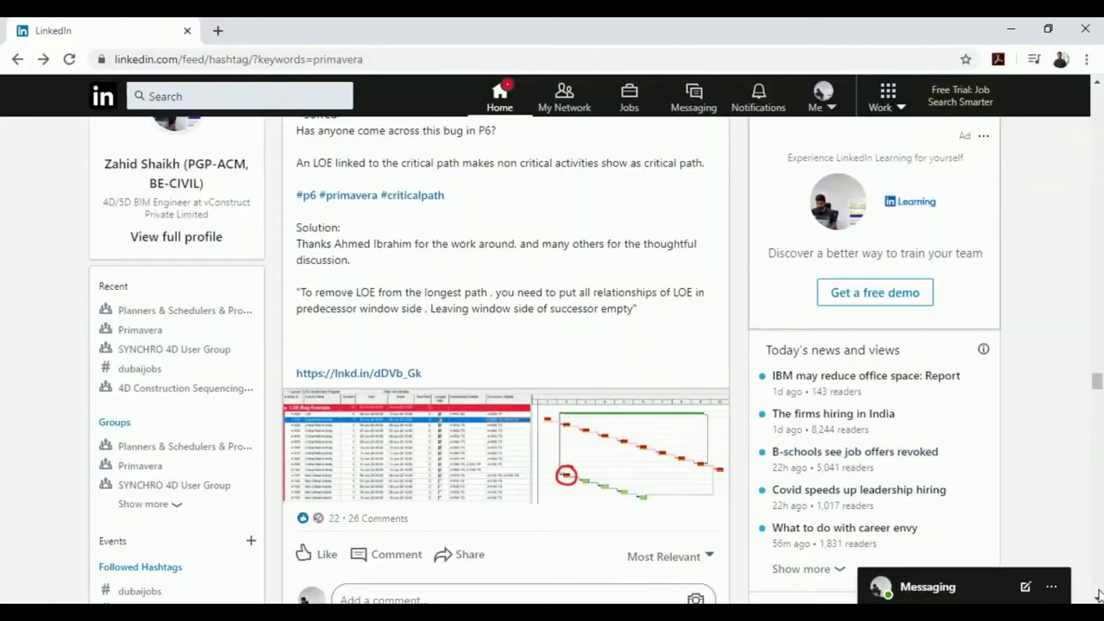
scroll(1097, 598, down, 4)
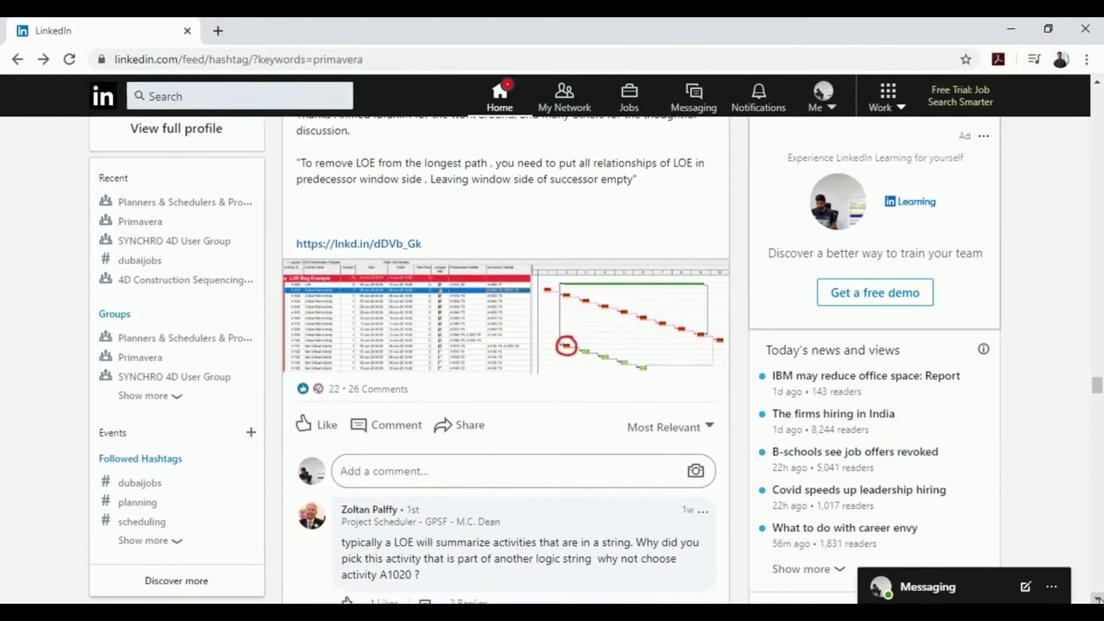
scroll(1096, 598, down, 4)
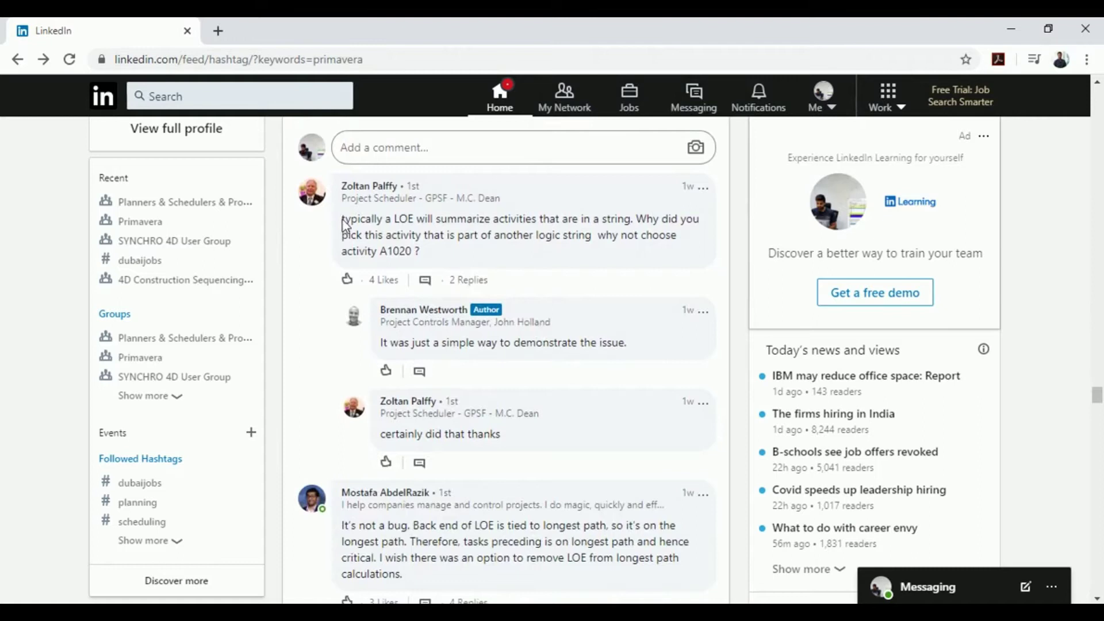
drag(343, 222, 664, 249)
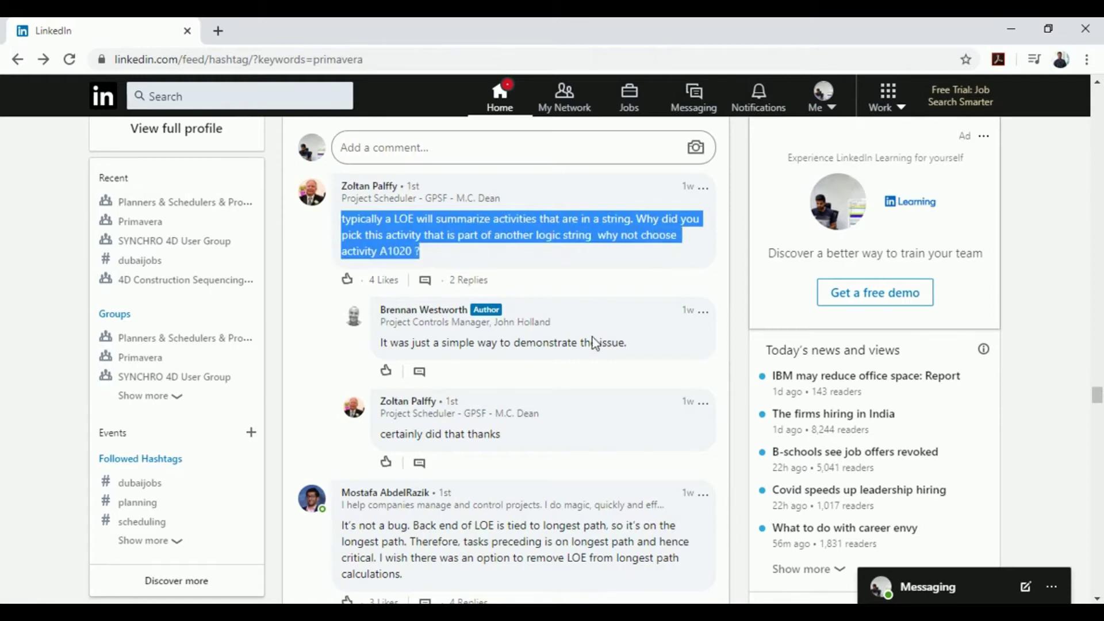
- Enlarge the LOE Bug Example schedule image in the LinkedIn post to examine its logic links, and close it
click(1097, 82)
scroll(493, 307, up, 5)
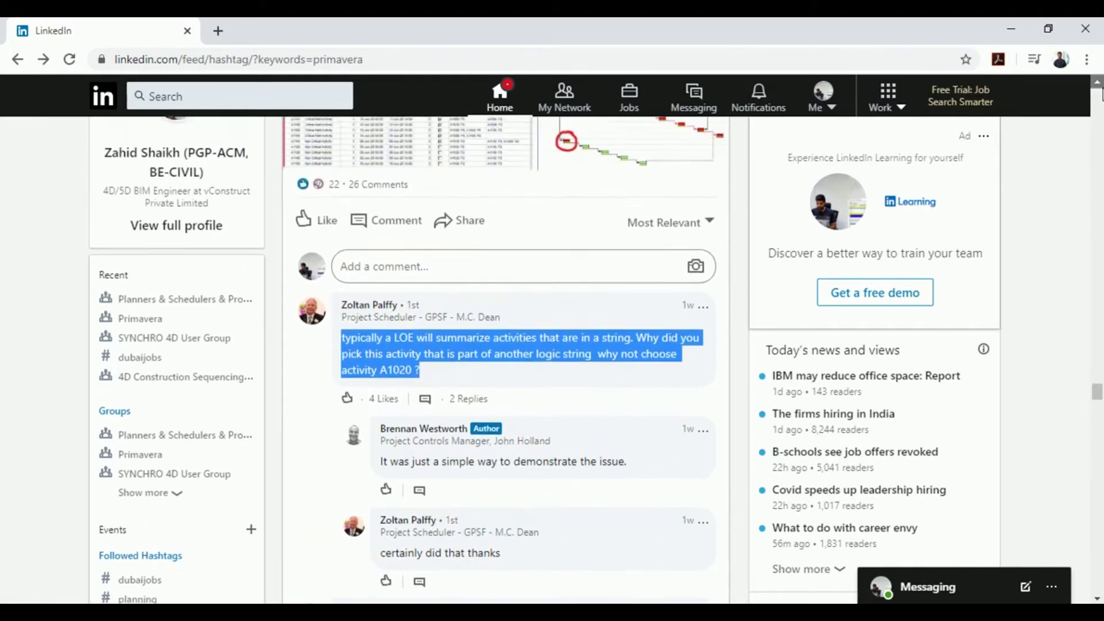
click(493, 307)
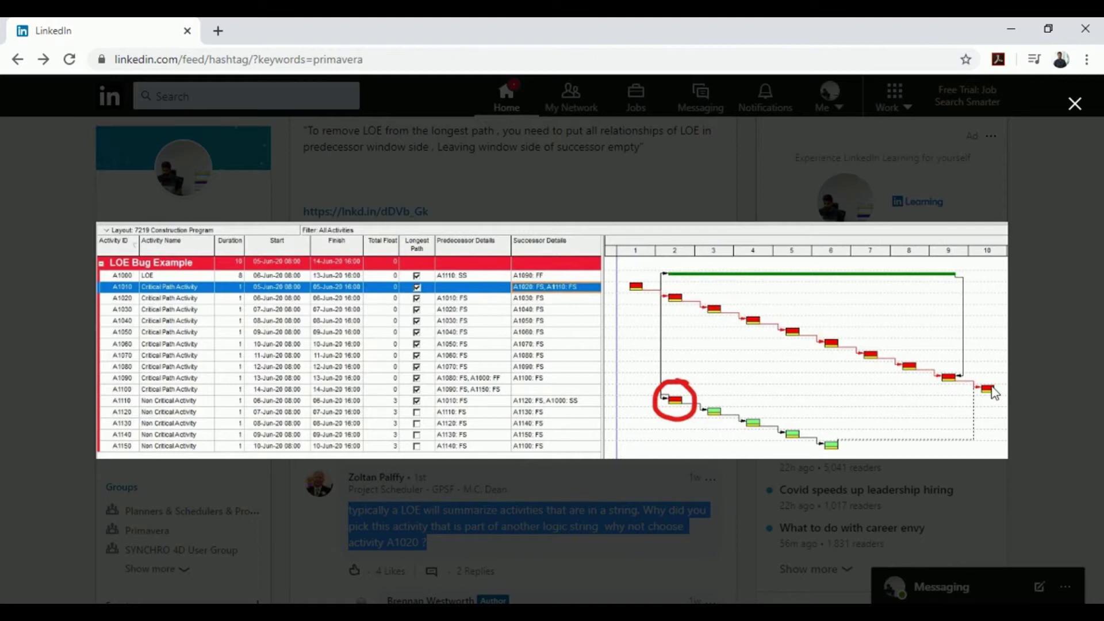
click(1073, 102)
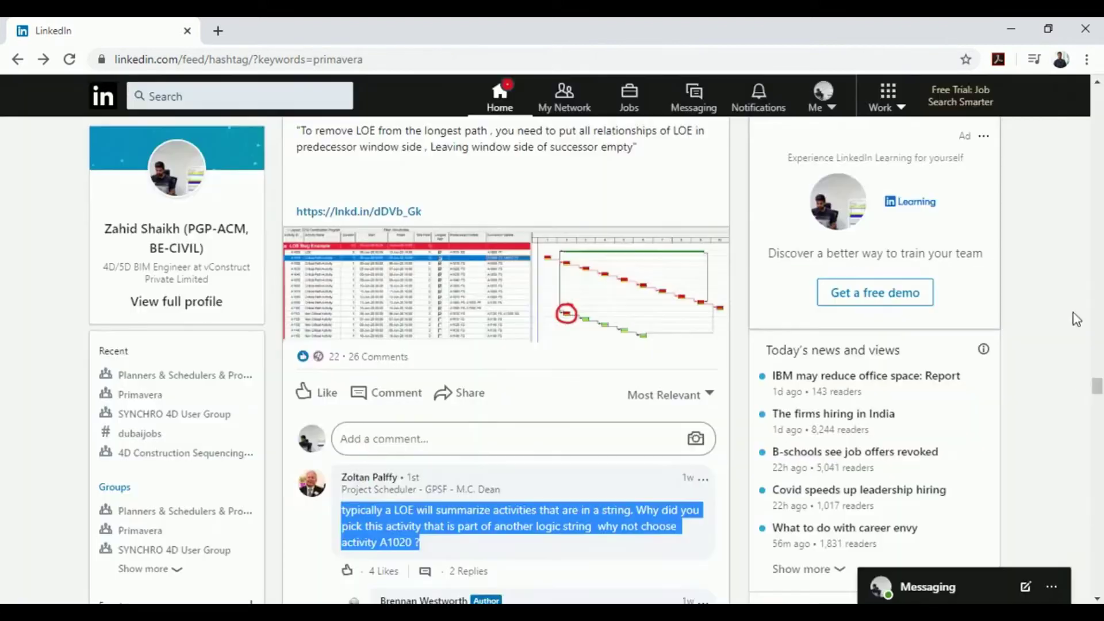
- Highlight the post author's reply about a simple way to demonstrate the issue, and the commenter's follow-up "certainly did that thanks"
scroll(538, 548, down, 3)
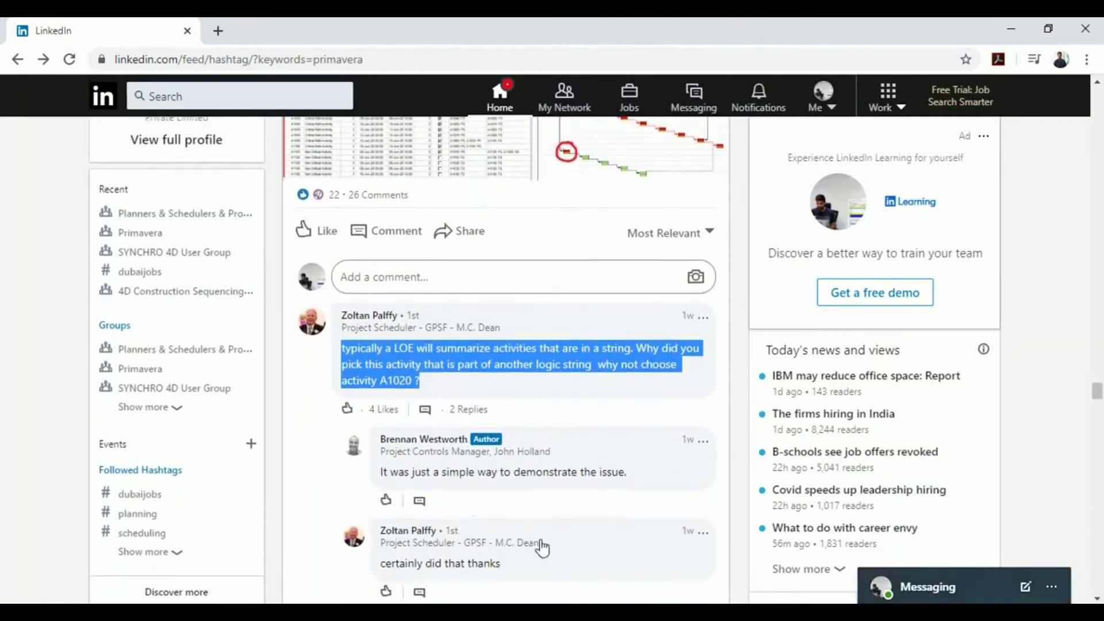
drag(392, 475, 458, 477)
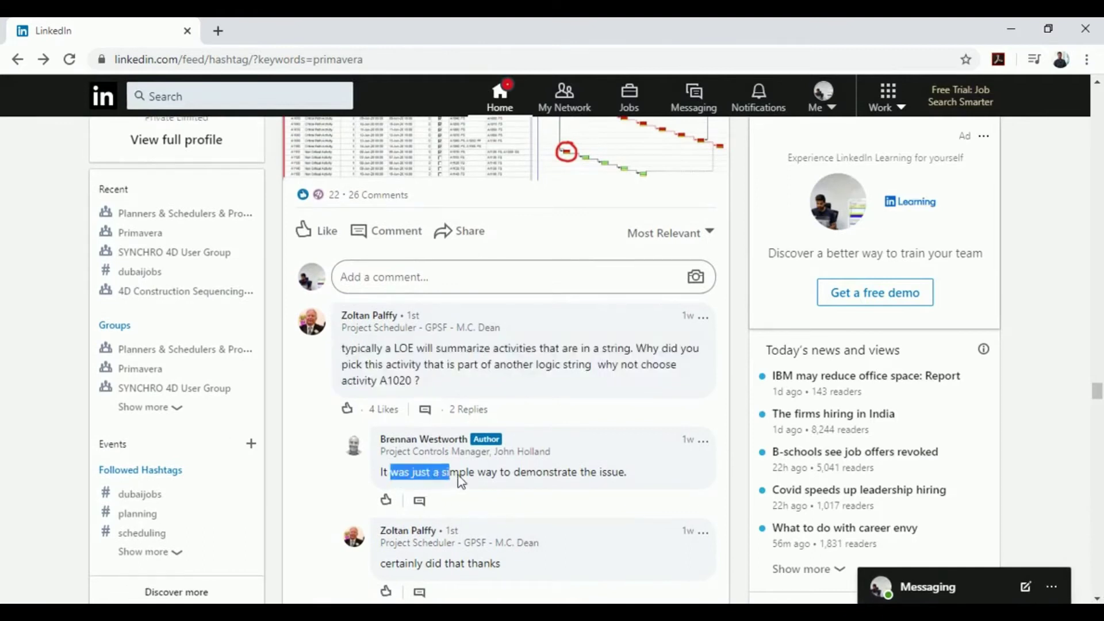
drag(543, 477, 614, 474)
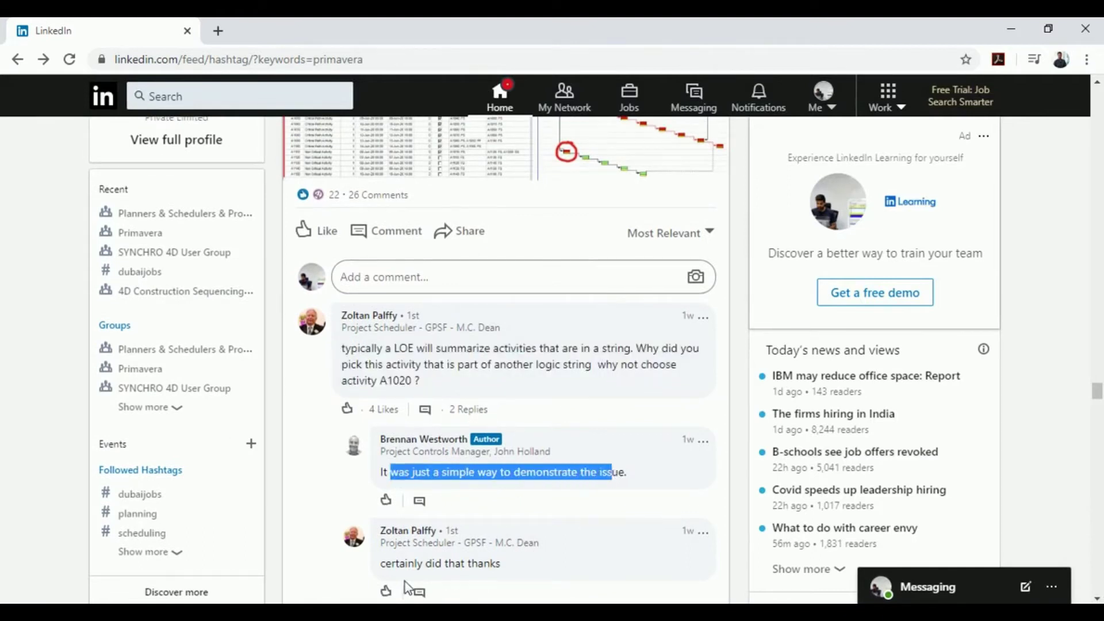
drag(391, 564, 498, 565)
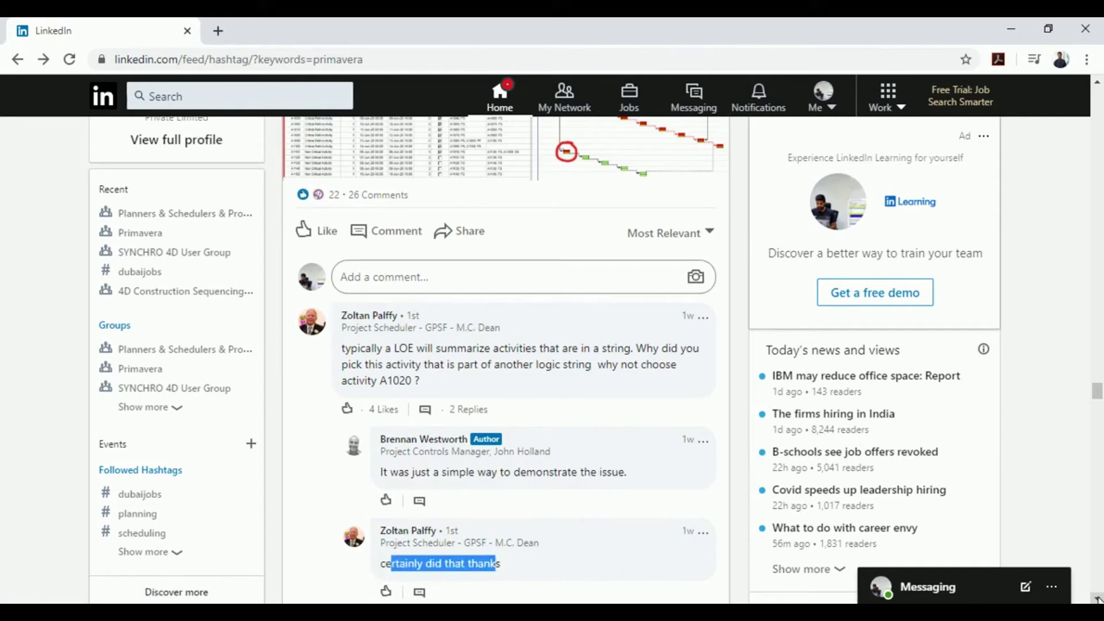
- Highlight the comment starting "It's not a bug", and single out its phrase "Back end of LOE is tied to longest path"
scroll(498, 565, down, 1)
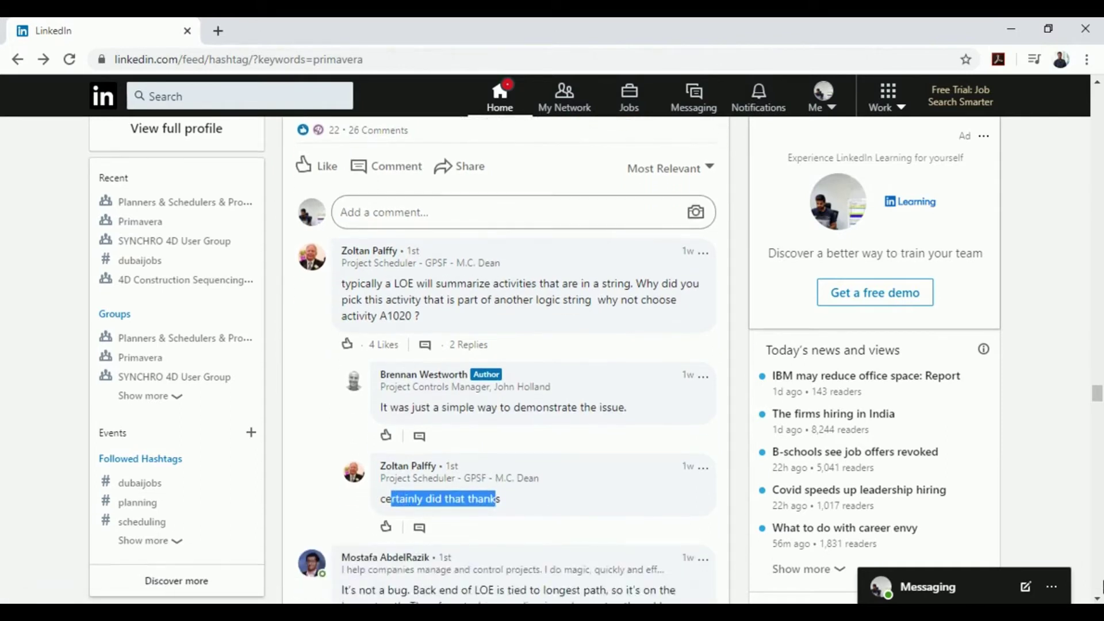
scroll(423, 316, down, 5)
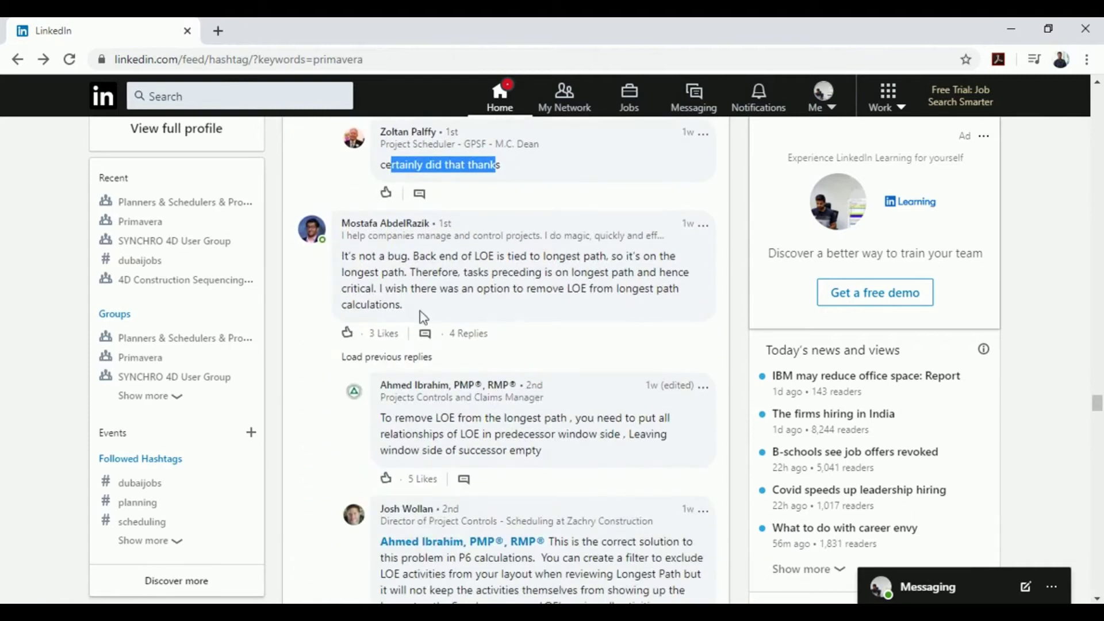
drag(348, 258, 623, 301)
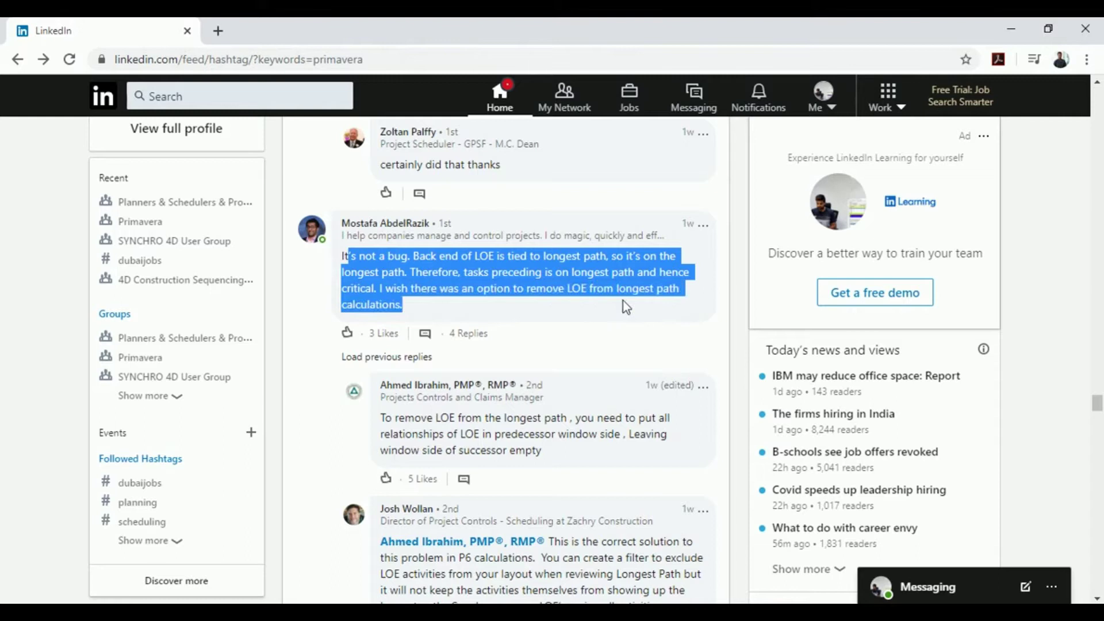
click(3, 406)
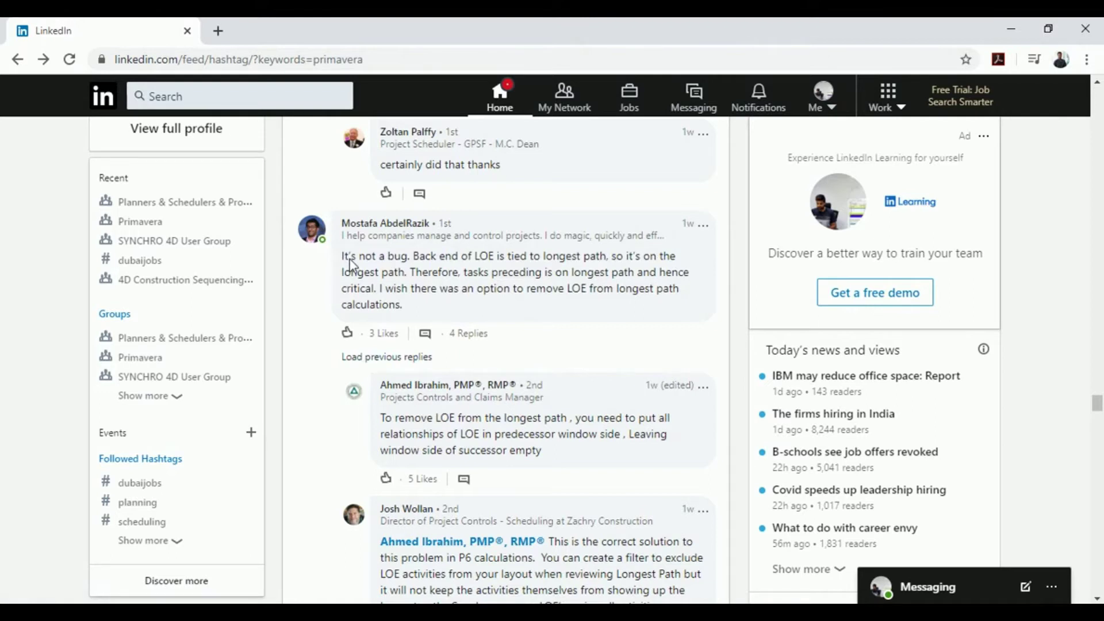
drag(415, 259, 604, 262)
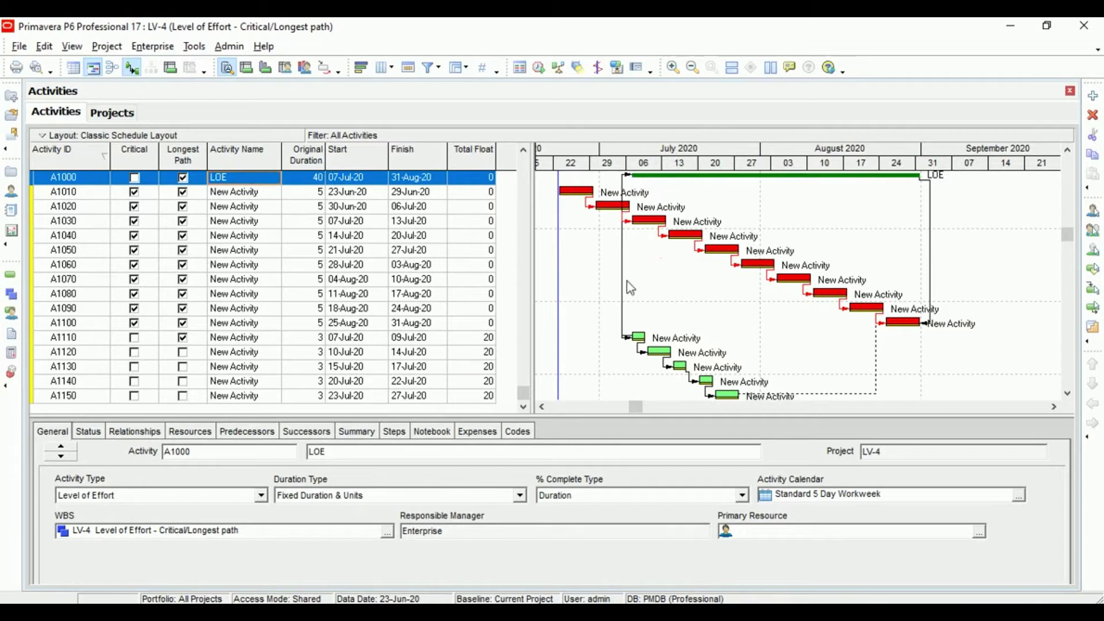
- Compare activity A1110 with LOE activity A1000 in Primavera P6, checking their longest path flags and the Gantt links
click(645, 337)
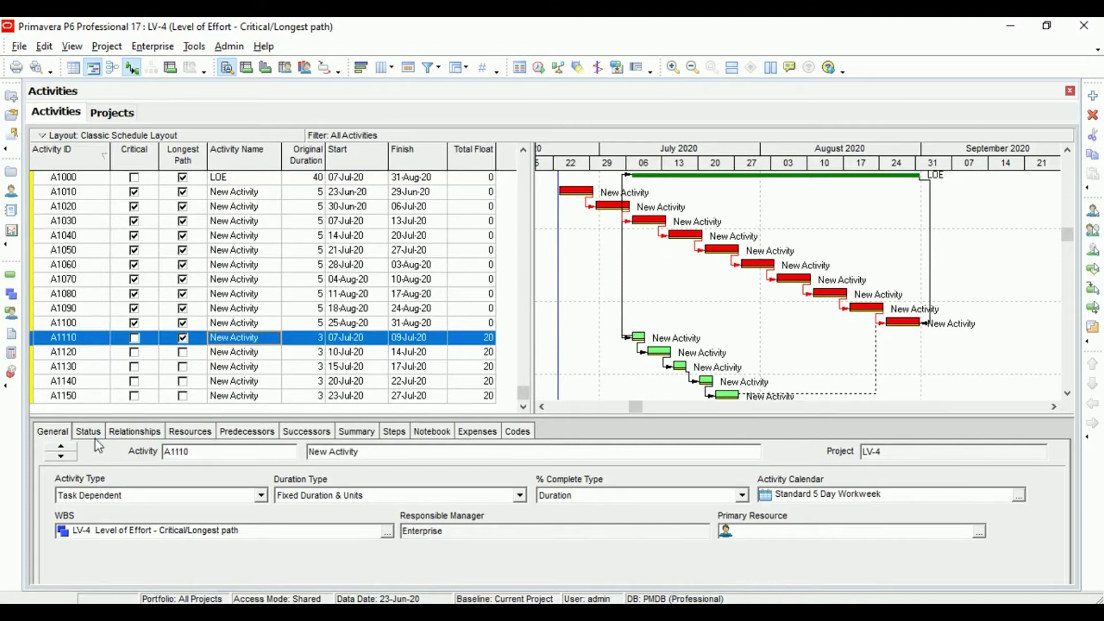
click(523, 149)
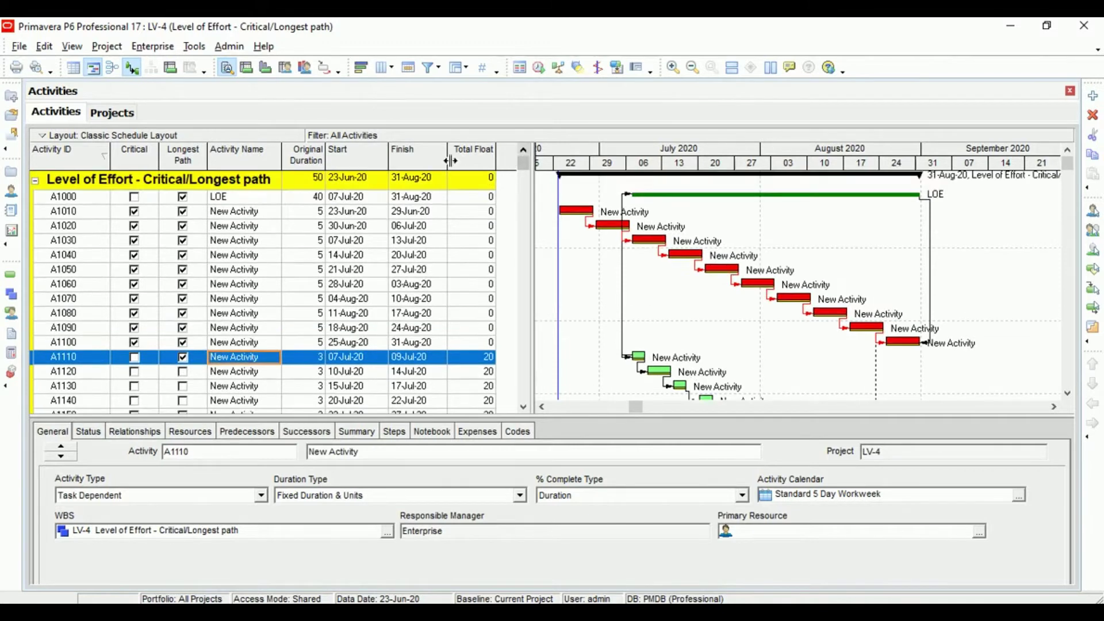
click(243, 196)
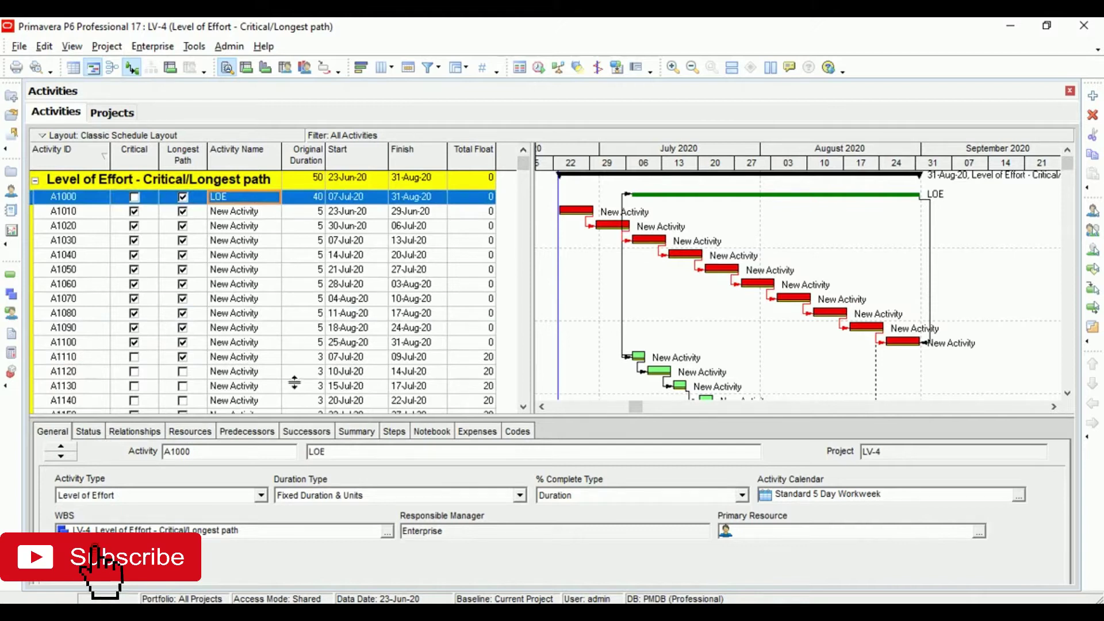
click(308, 358)
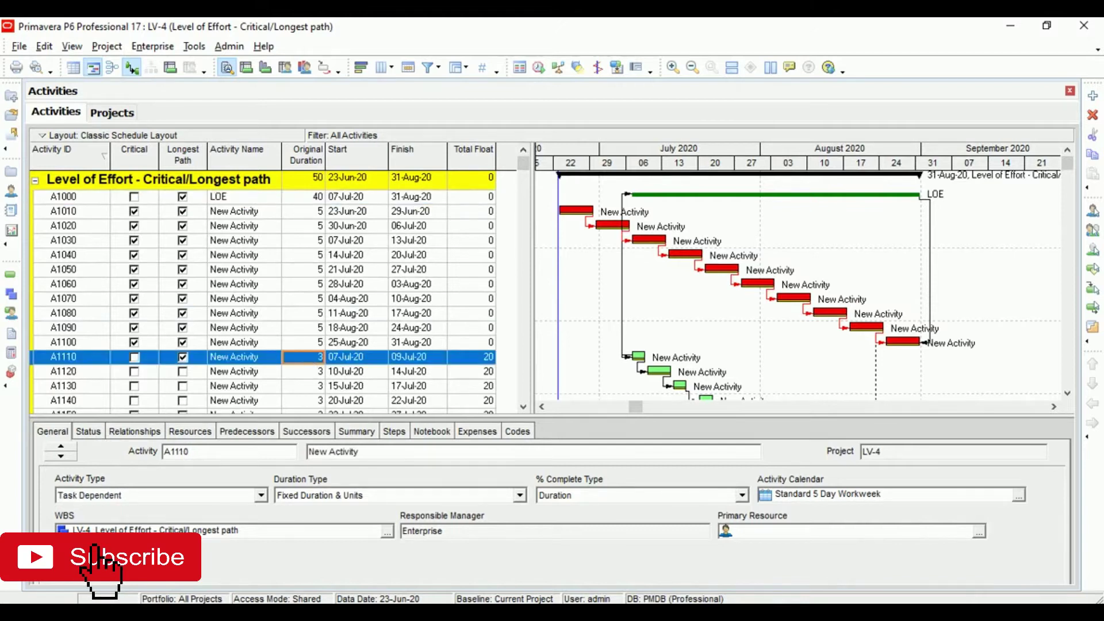
- Return to the LinkedIn post in Chrome and highlight the reply on removing LOE from the longest path using predecessor relationships only
click(575, 552)
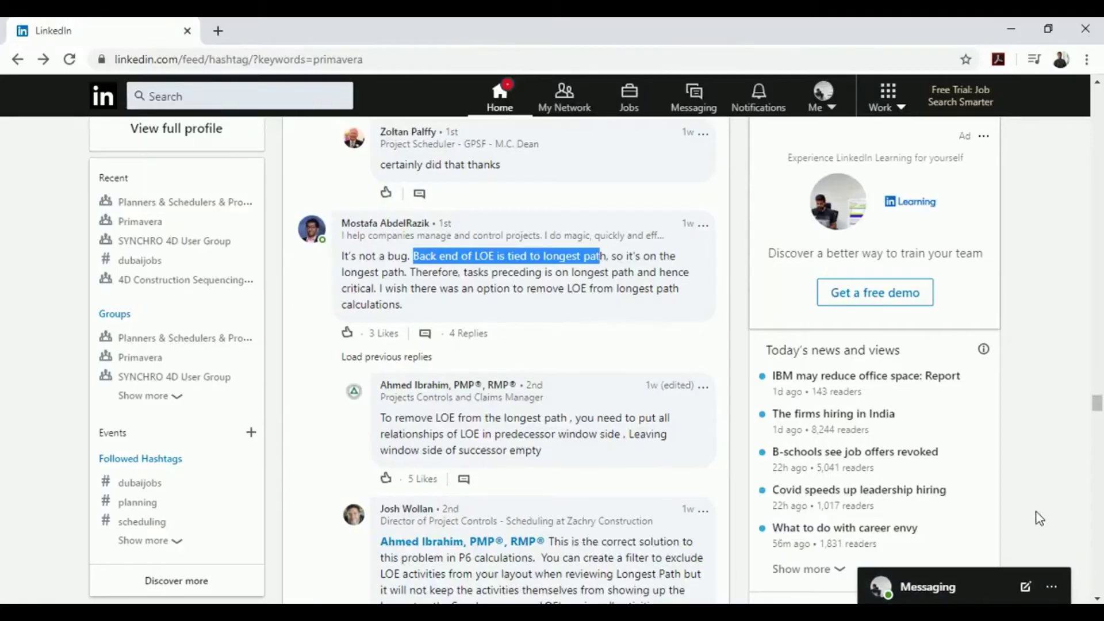
scroll(468, 308, down, 2)
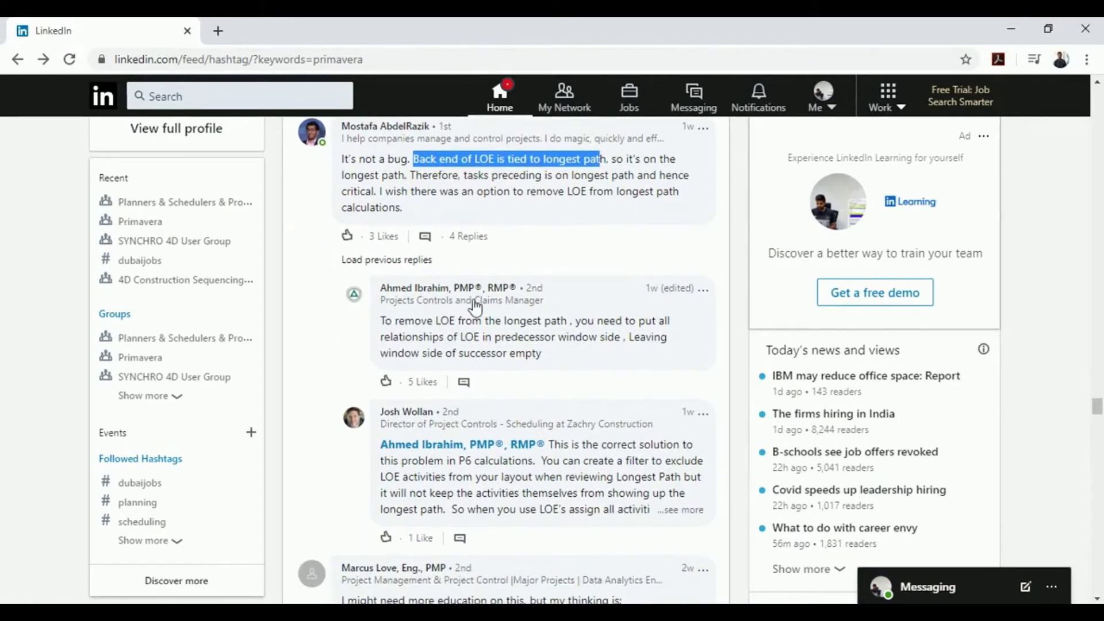
drag(384, 322, 635, 371)
- Switch to Primavera P6 and show the relationships of LOE activity A1000
key(alt+Tab)
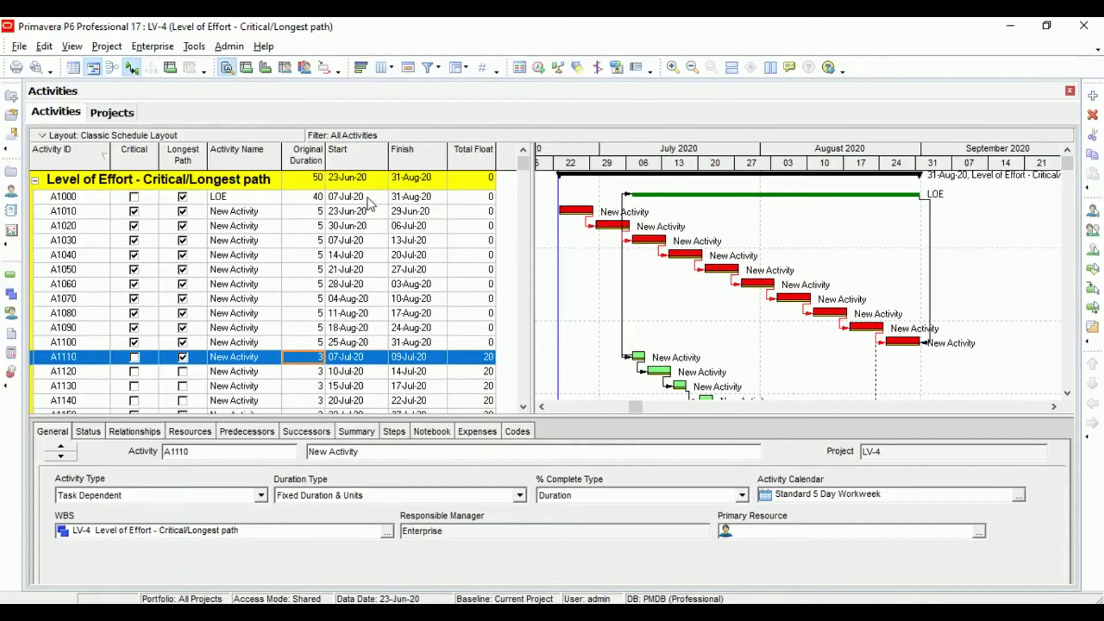
click(366, 199)
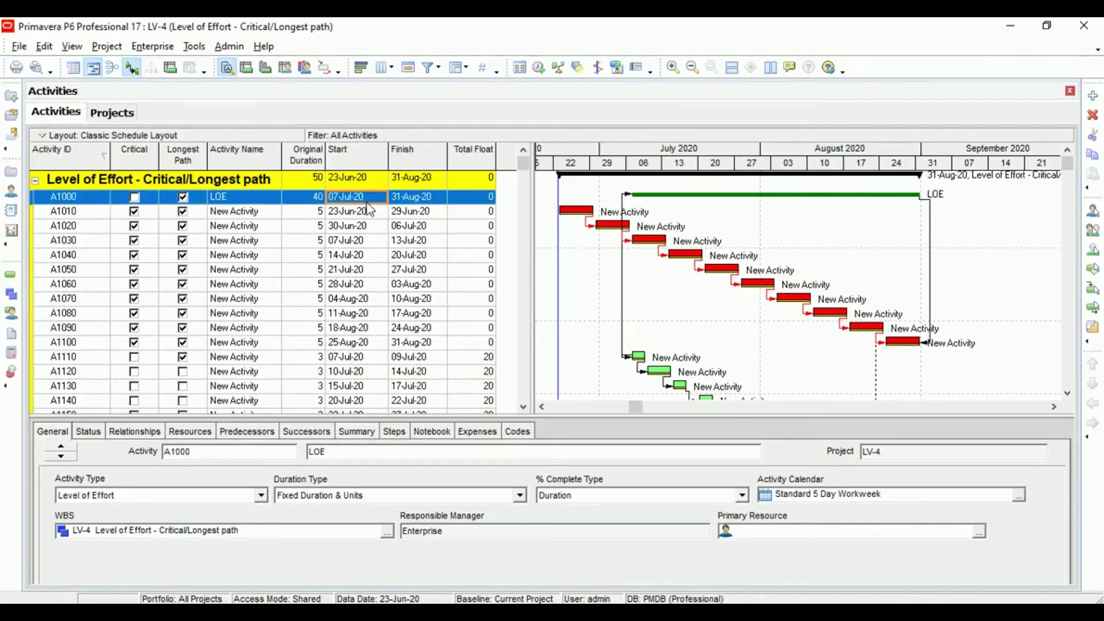
click(148, 433)
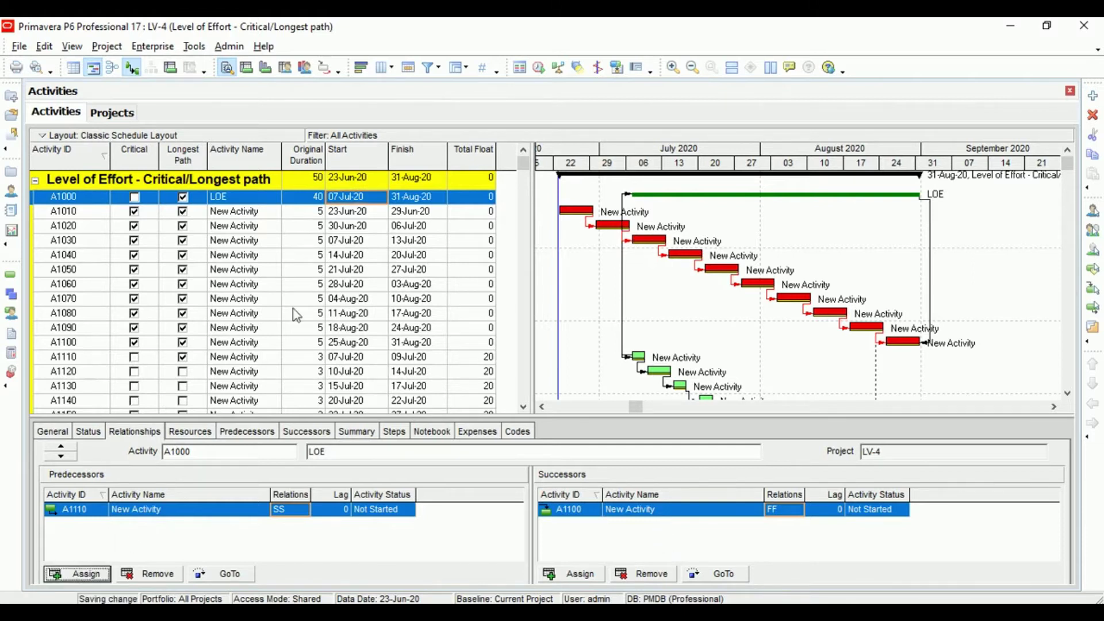
click(82, 574)
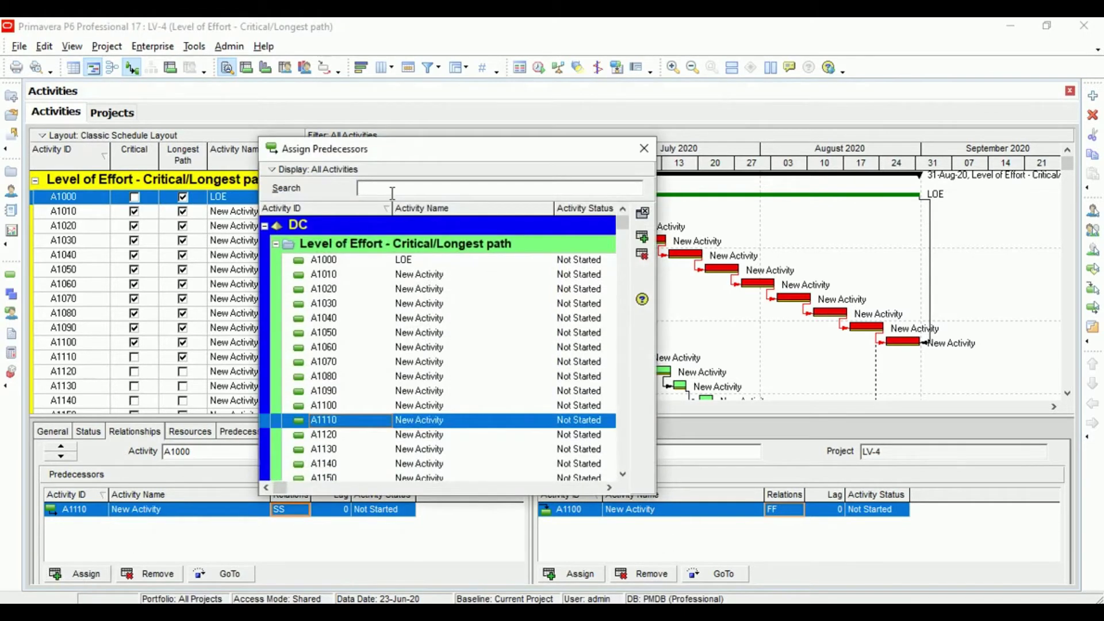
text(11)
key(BackSpace)
key(BackSpace)
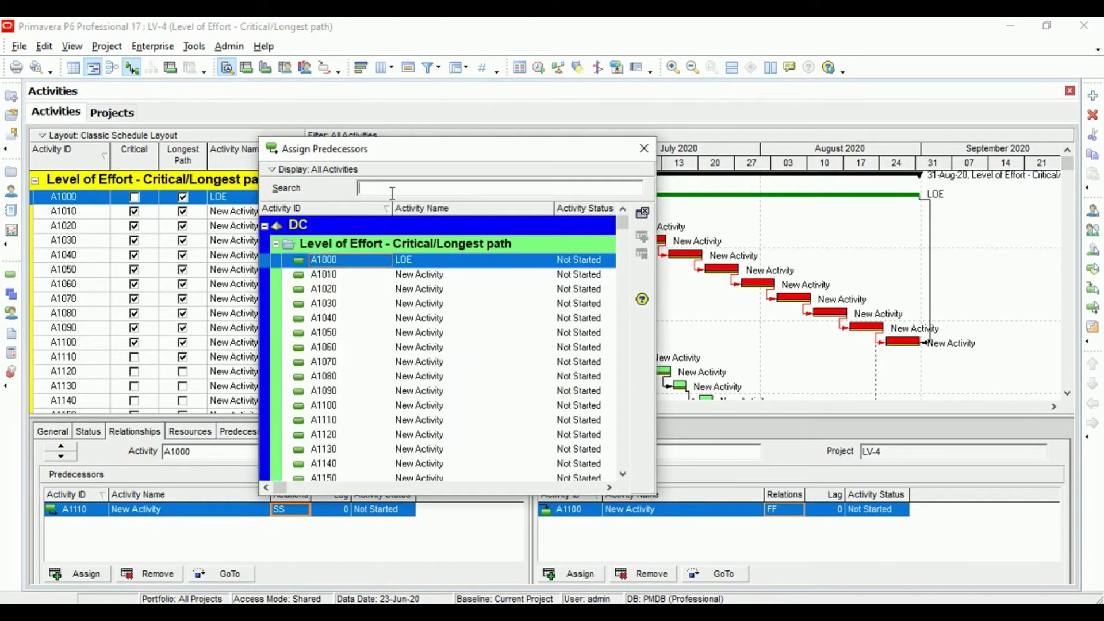
text(A1100)
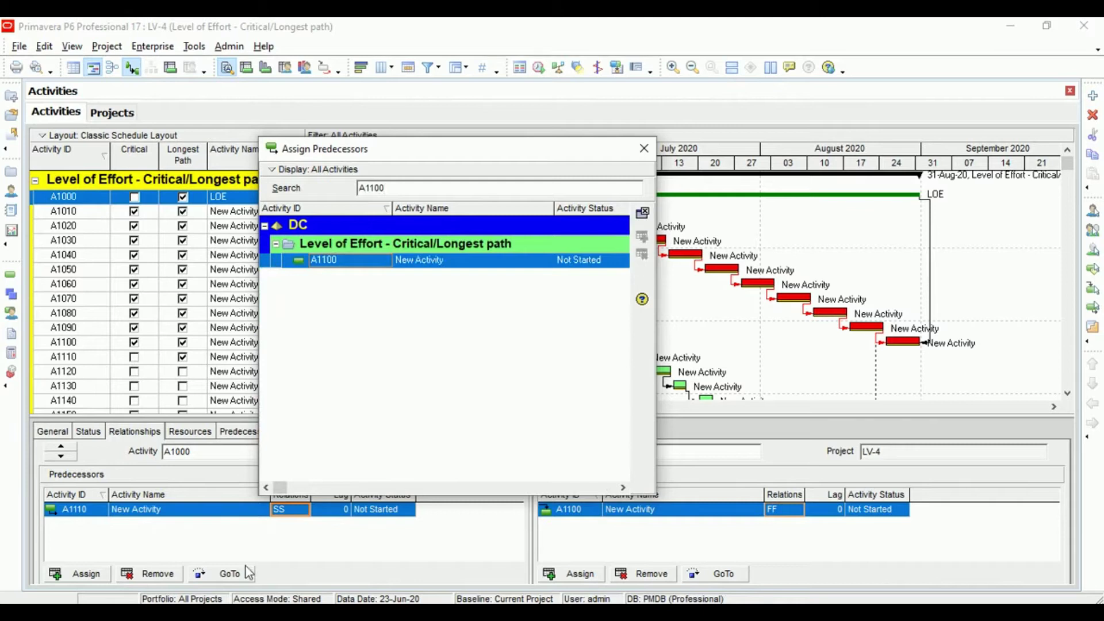
click(147, 540)
click(644, 148)
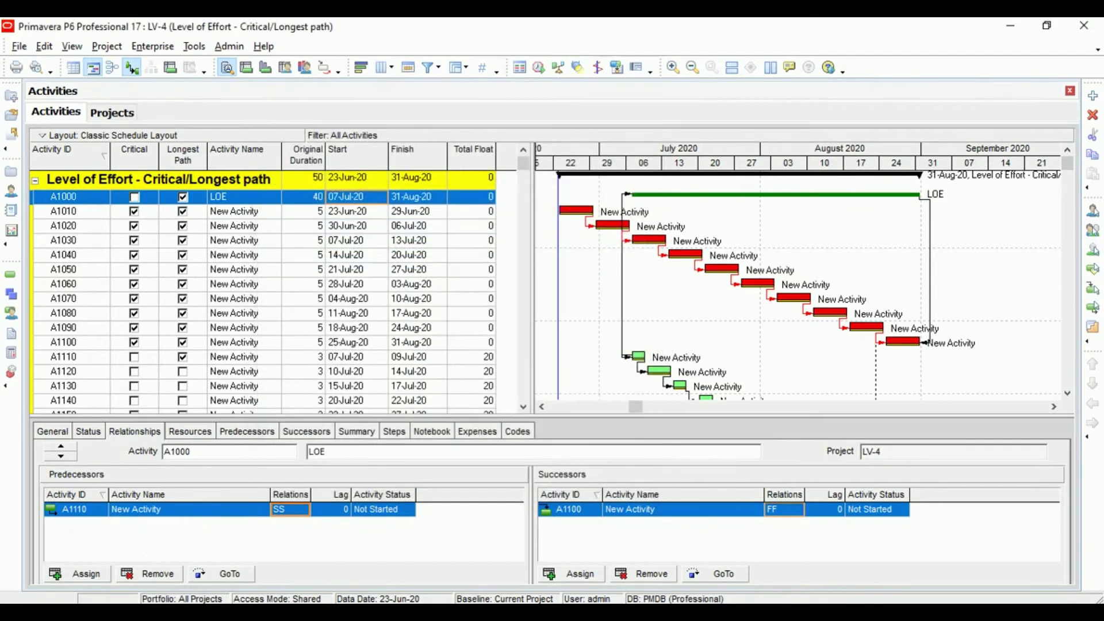
- Remove successor A1100 from LOE activity A1000 and assign A1100 as its predecessor with an FF relationship
click(641, 573)
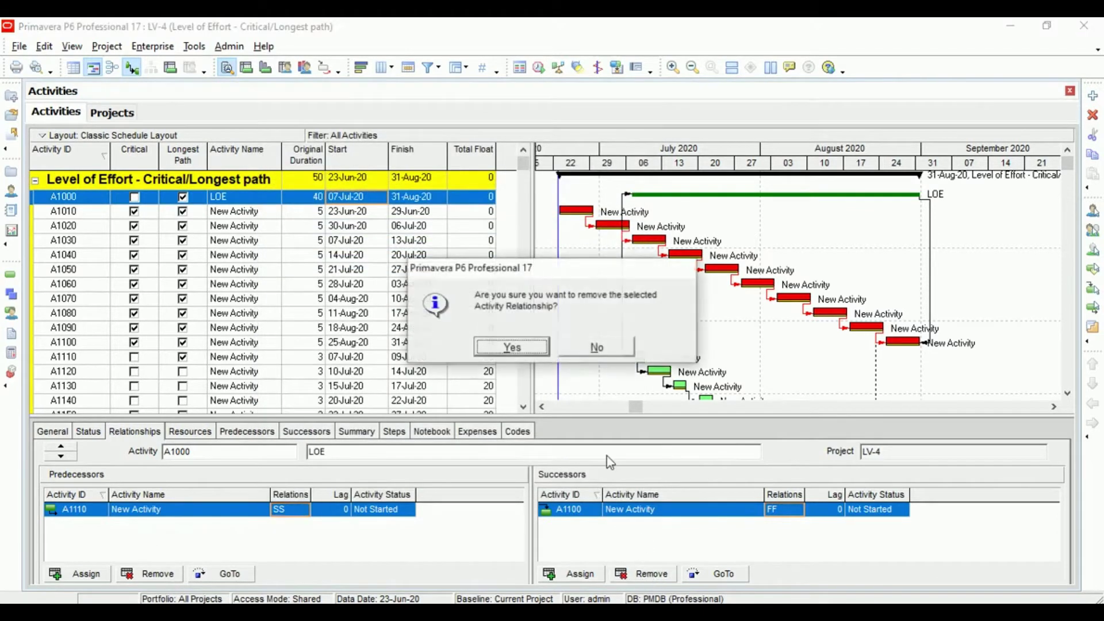
click(512, 348)
click(78, 574)
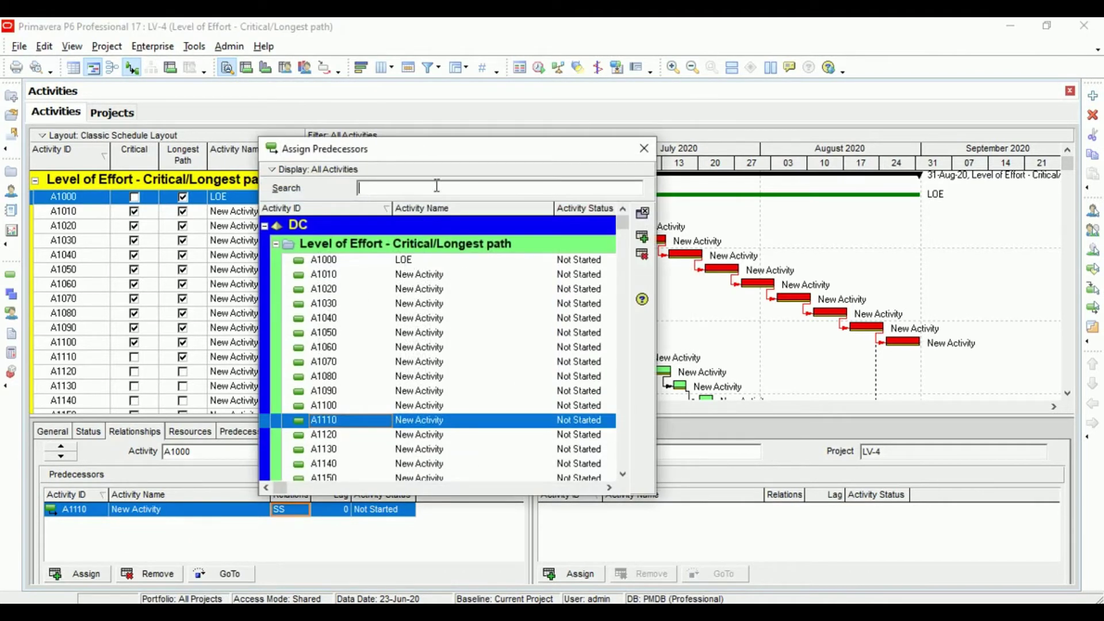
text(A1100)
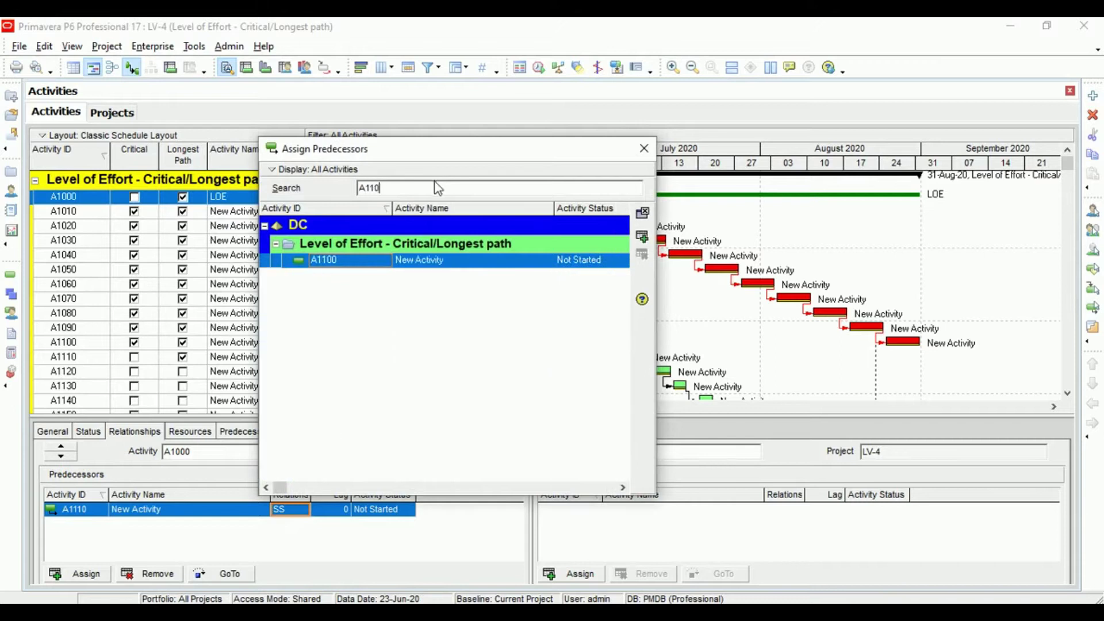
click(642, 244)
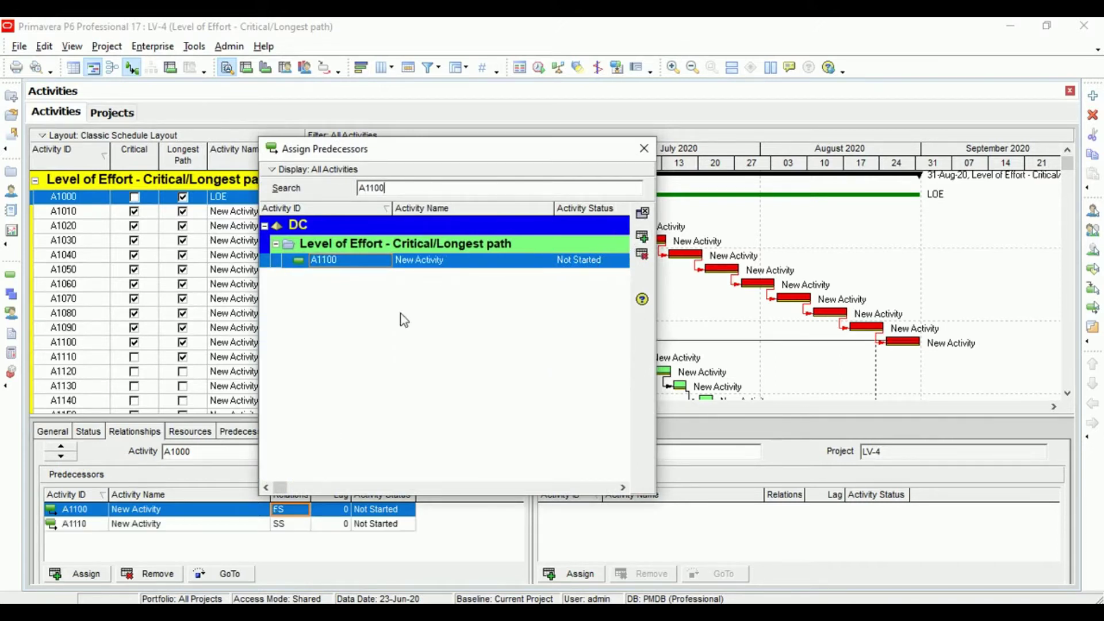
click(644, 148)
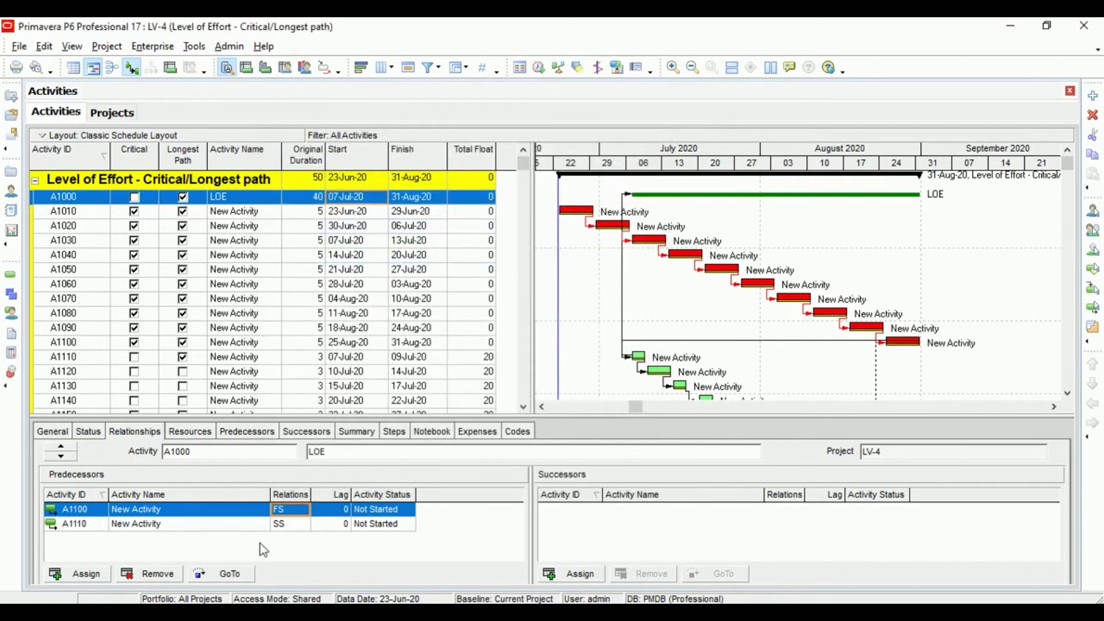
click(294, 512)
click(293, 526)
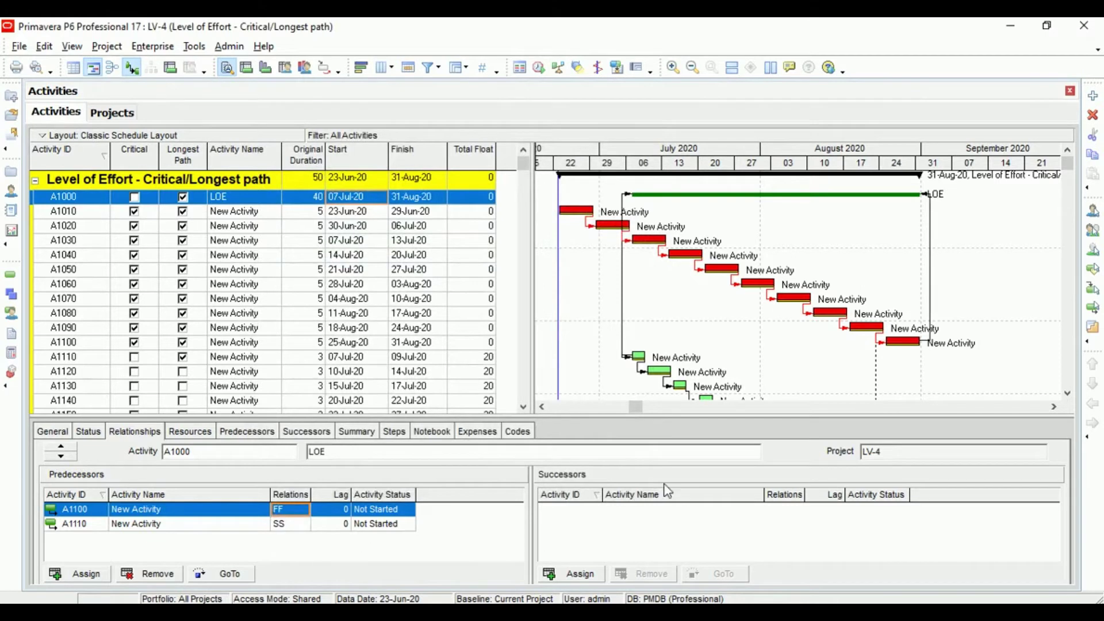
- Check the relationships and longest path flags of activities A1100, A1000 and A1110
click(902, 344)
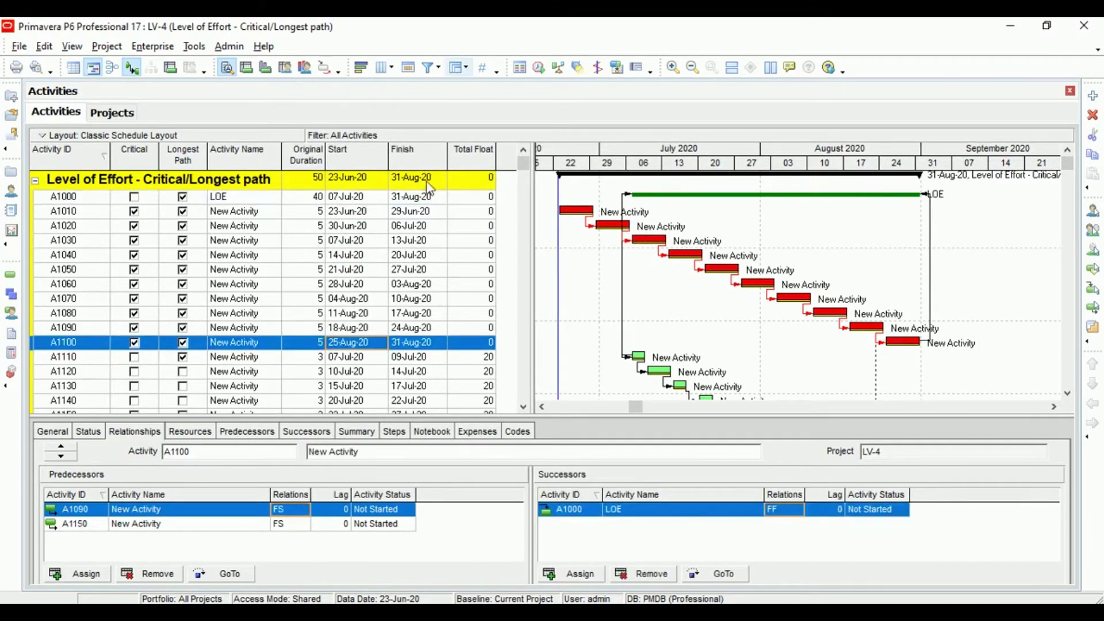
click(241, 197)
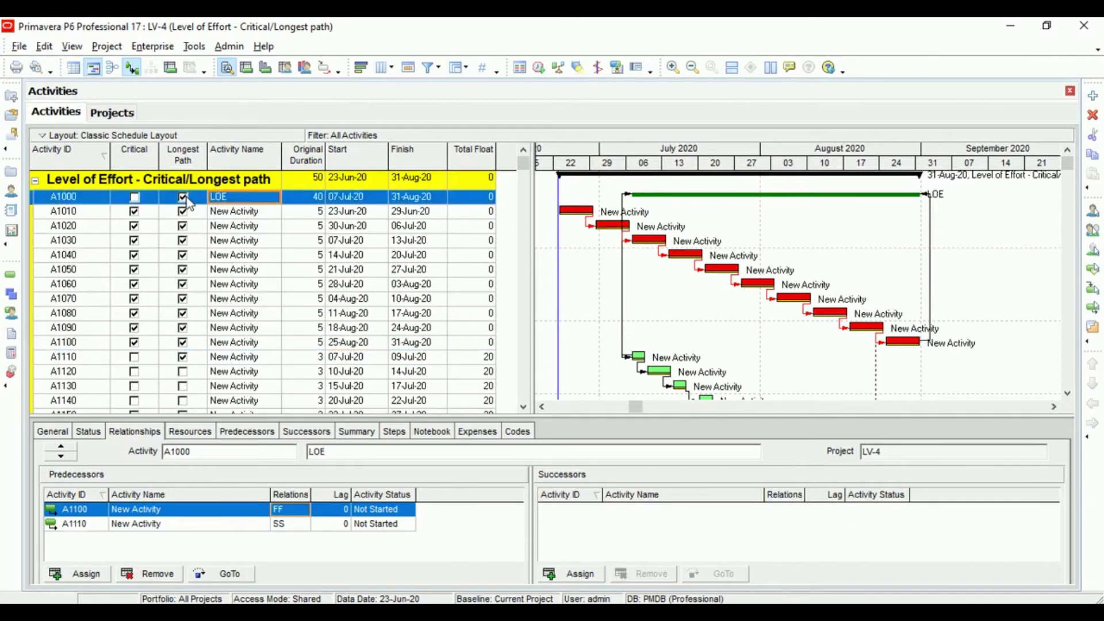
click(239, 358)
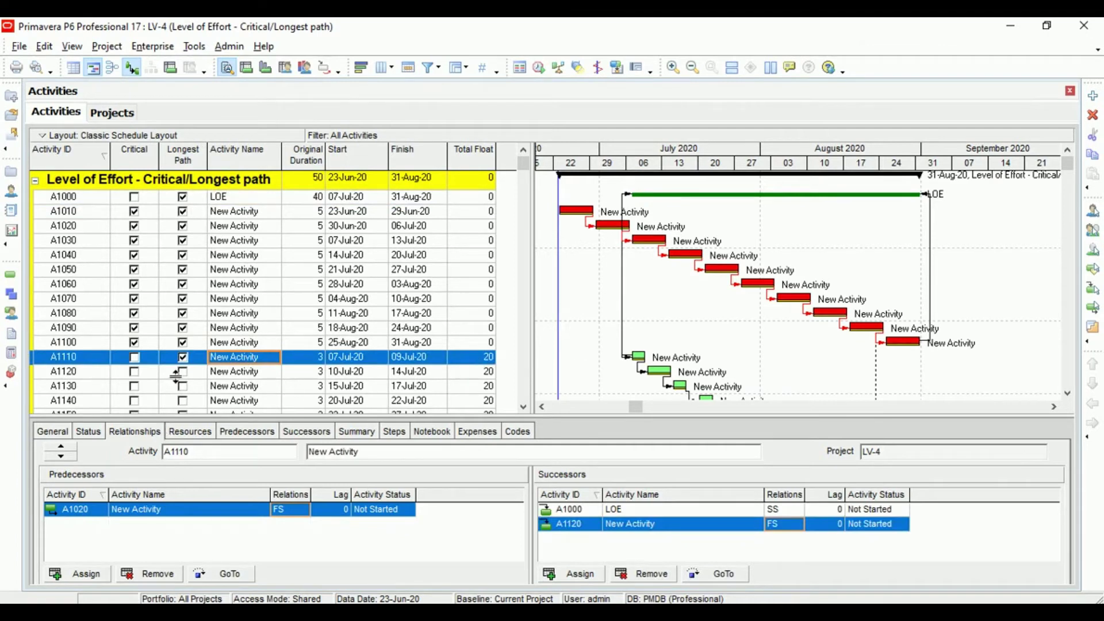
- Reschedule the project and check the predecessor relationships of LOE activity A1000
click(539, 67)
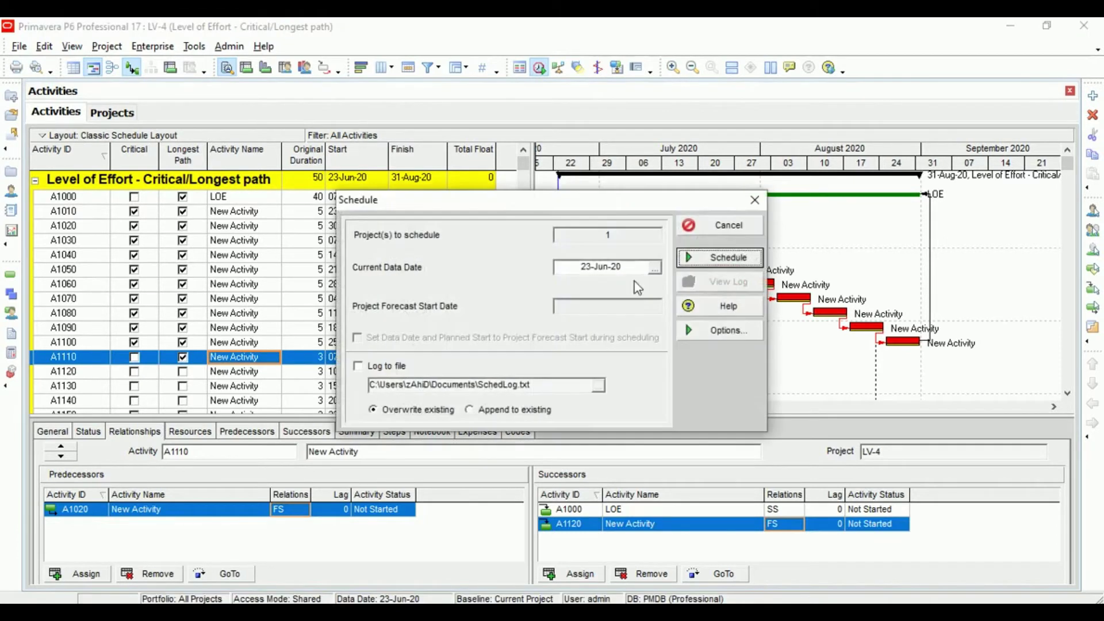
click(713, 261)
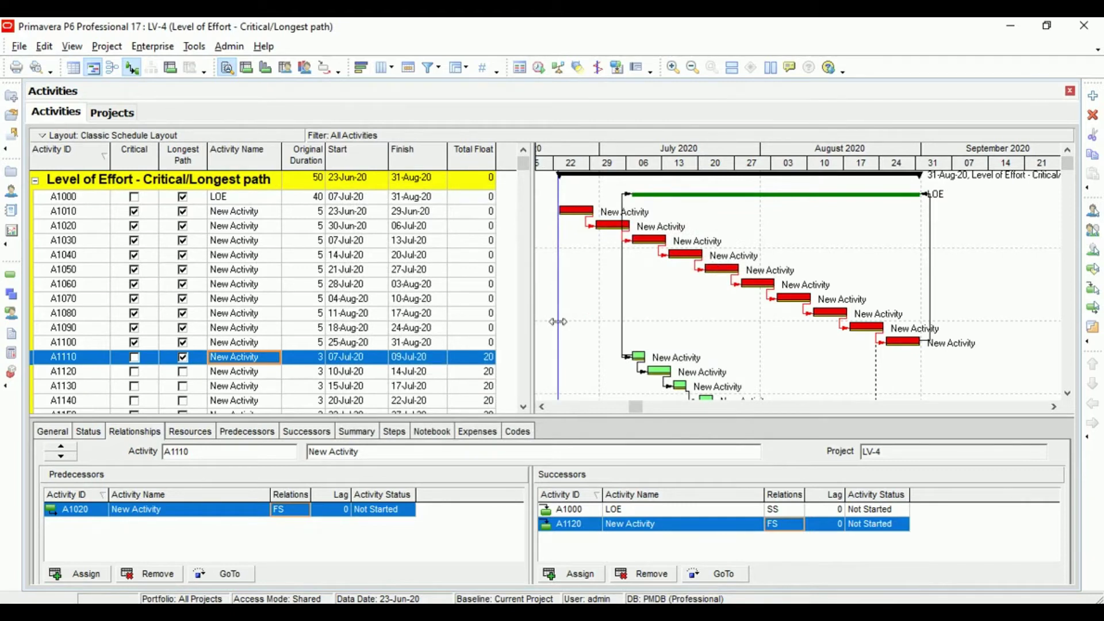
click(242, 200)
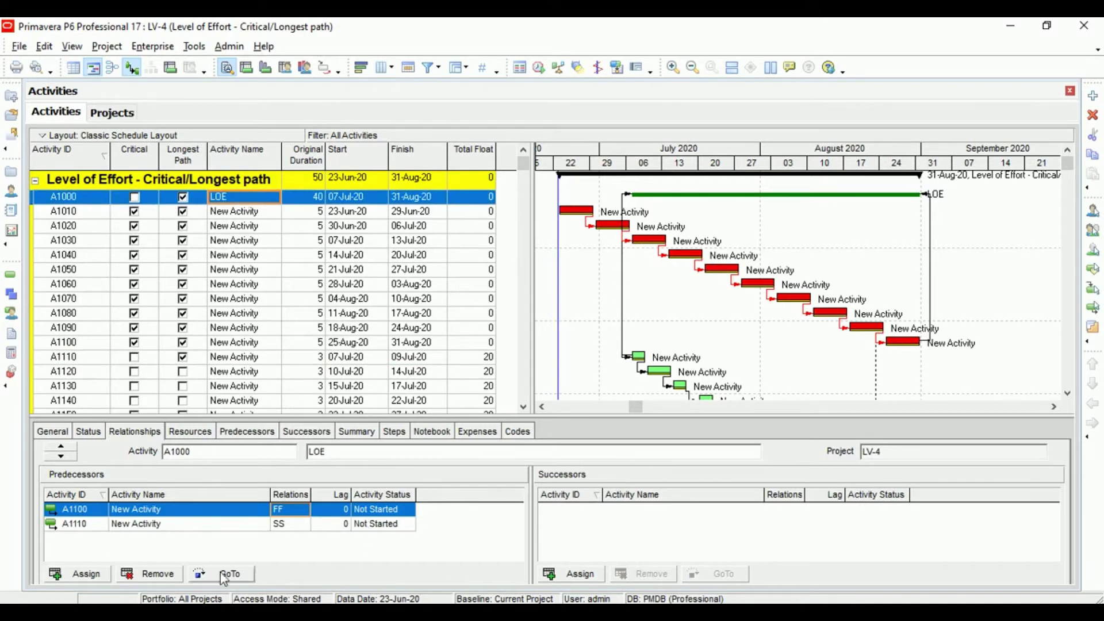
click(188, 523)
- Change the relationship from activity A1110 to its successor LOE A1000 to FF and reschedule the project
click(430, 362)
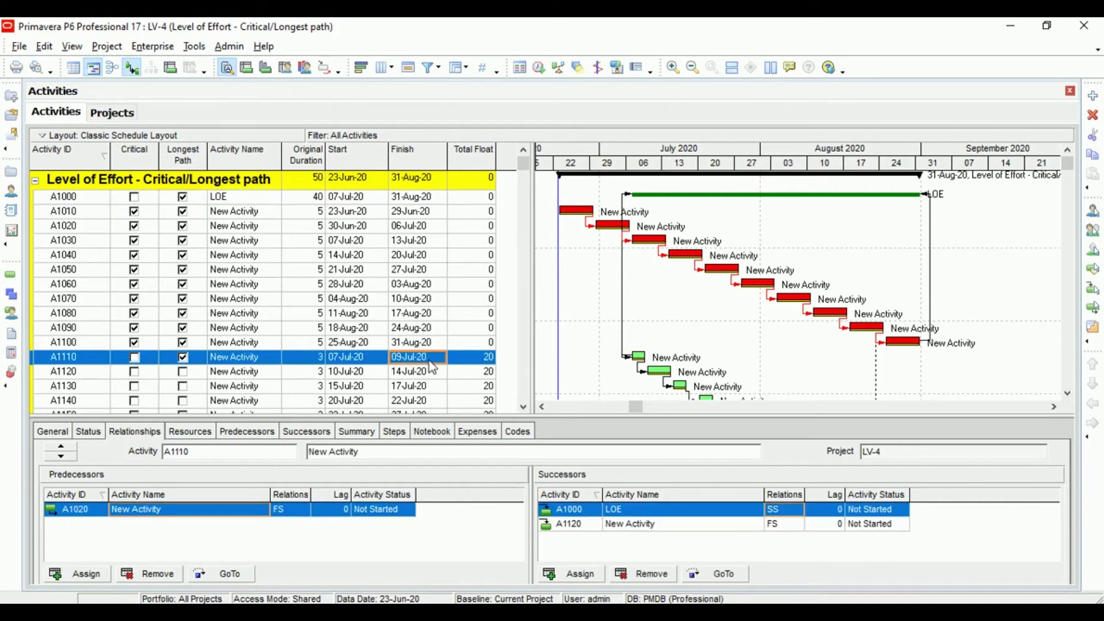
click(791, 510)
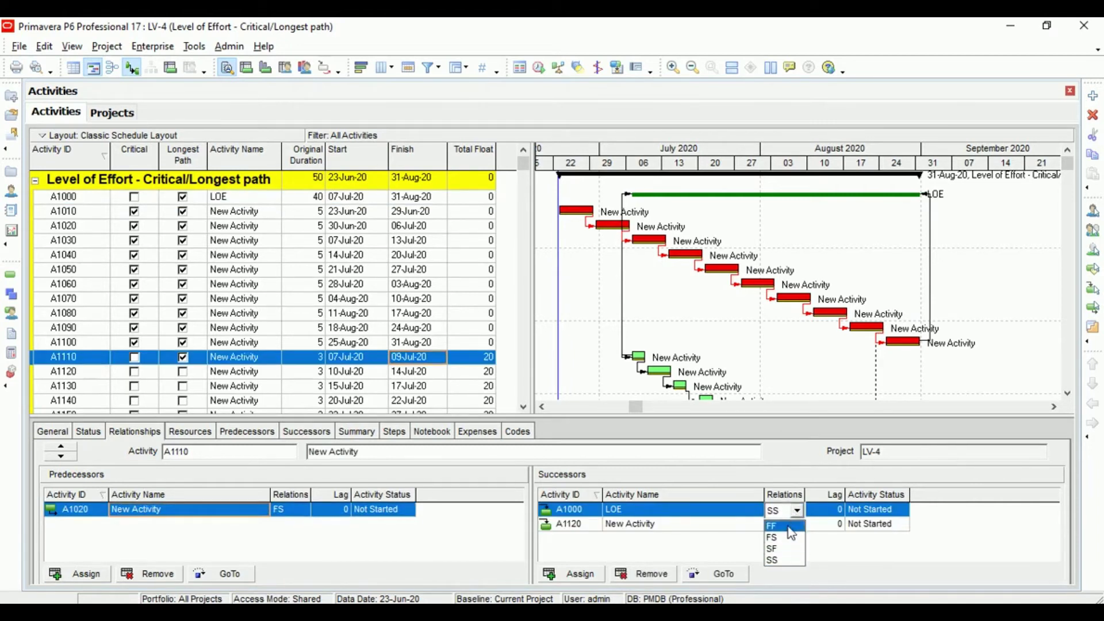
click(784, 526)
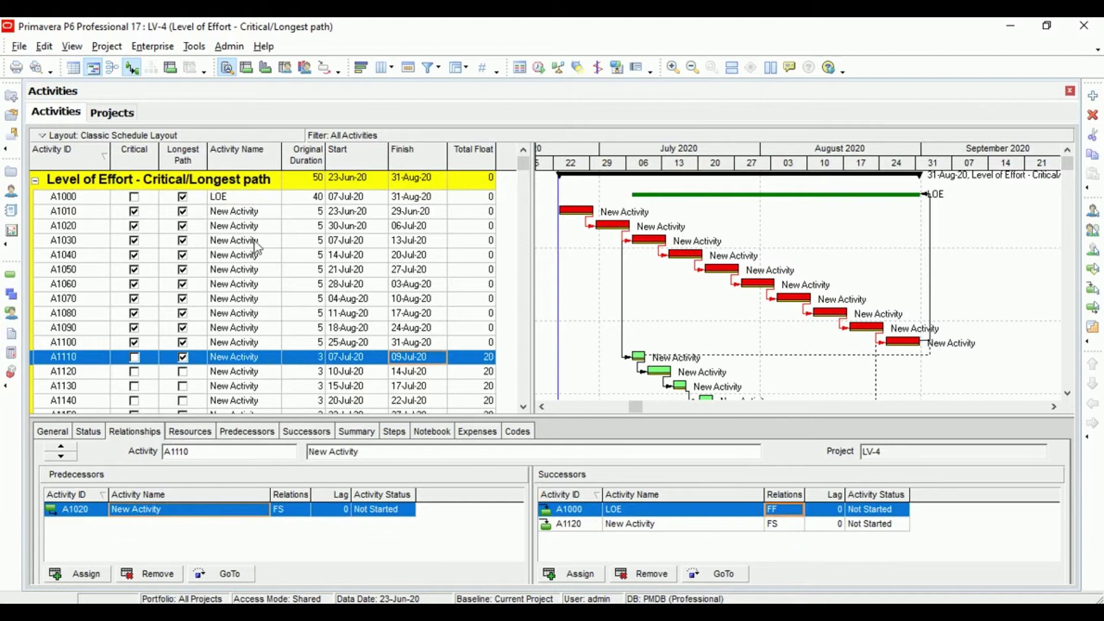
click(254, 199)
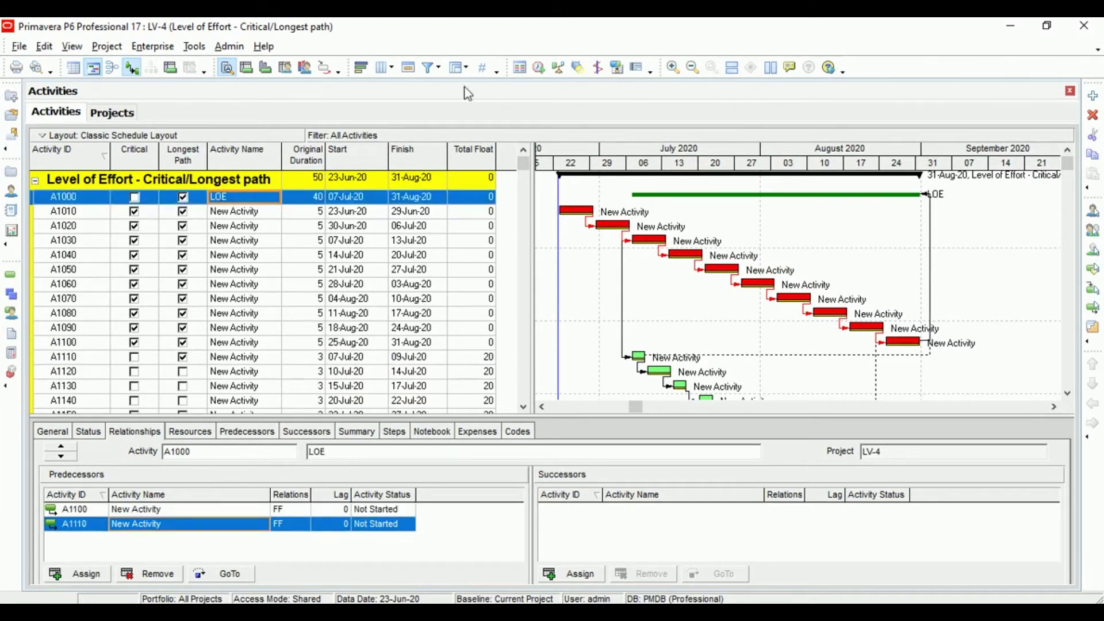
click(538, 67)
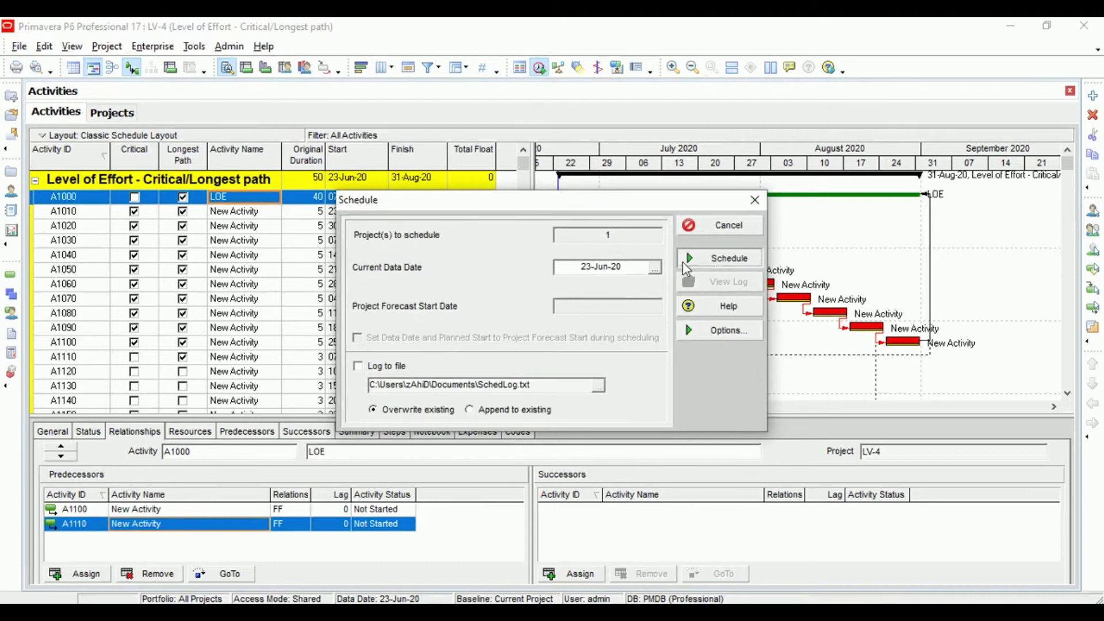
click(685, 268)
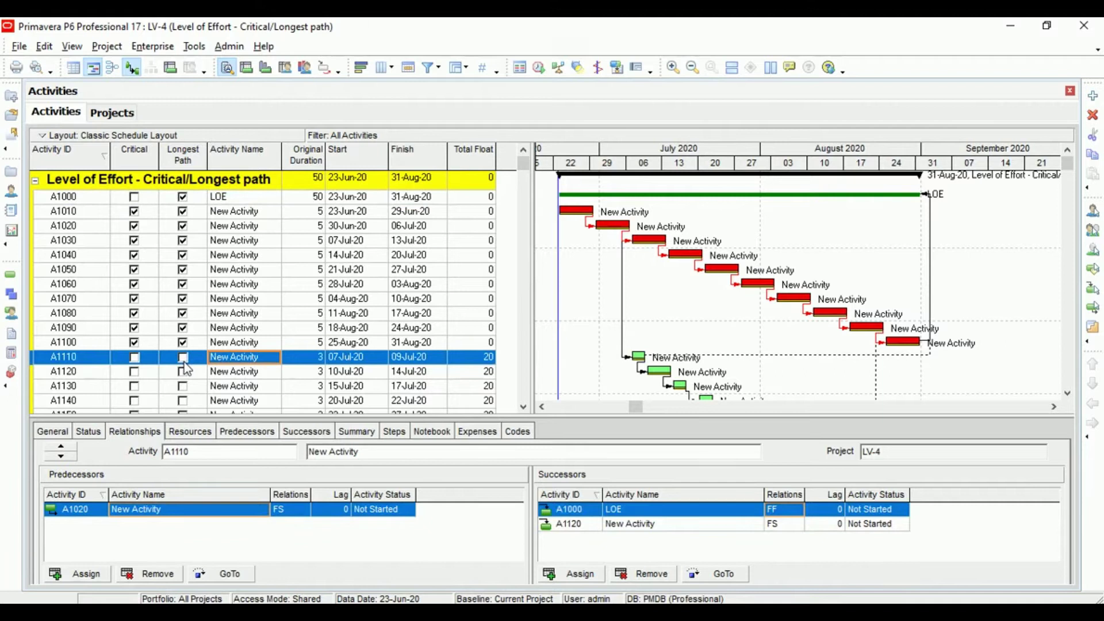
- Add Start and Finish columns after Relationship Type in LOE activity A1000's predecessor list and sort the list by start date
click(243, 198)
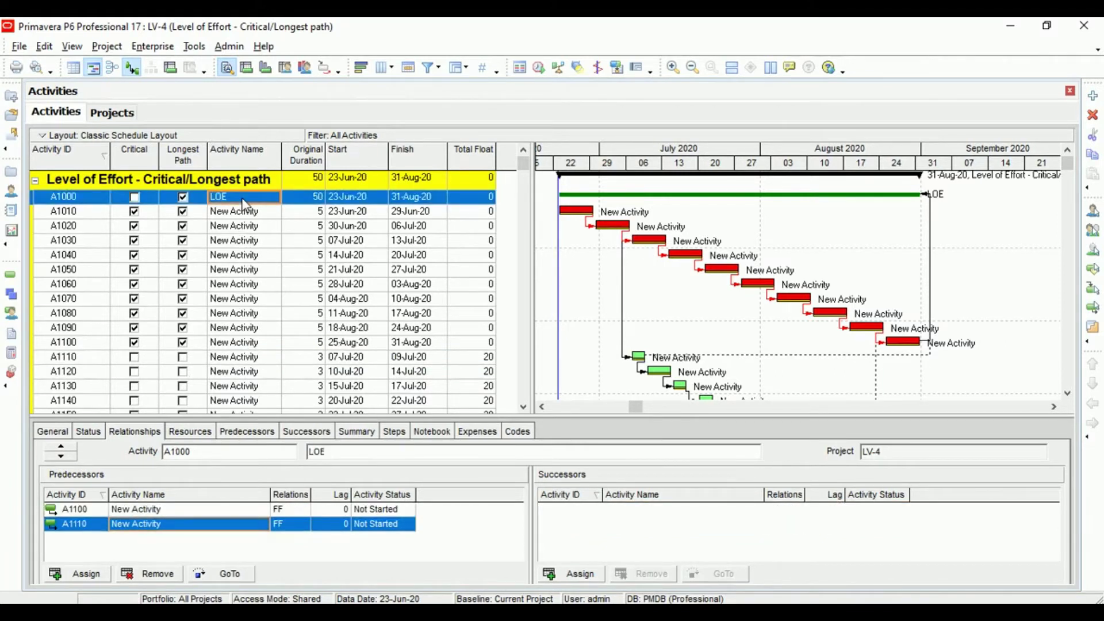
drag(270, 492, 198, 492)
right_click(213, 497)
click(236, 506)
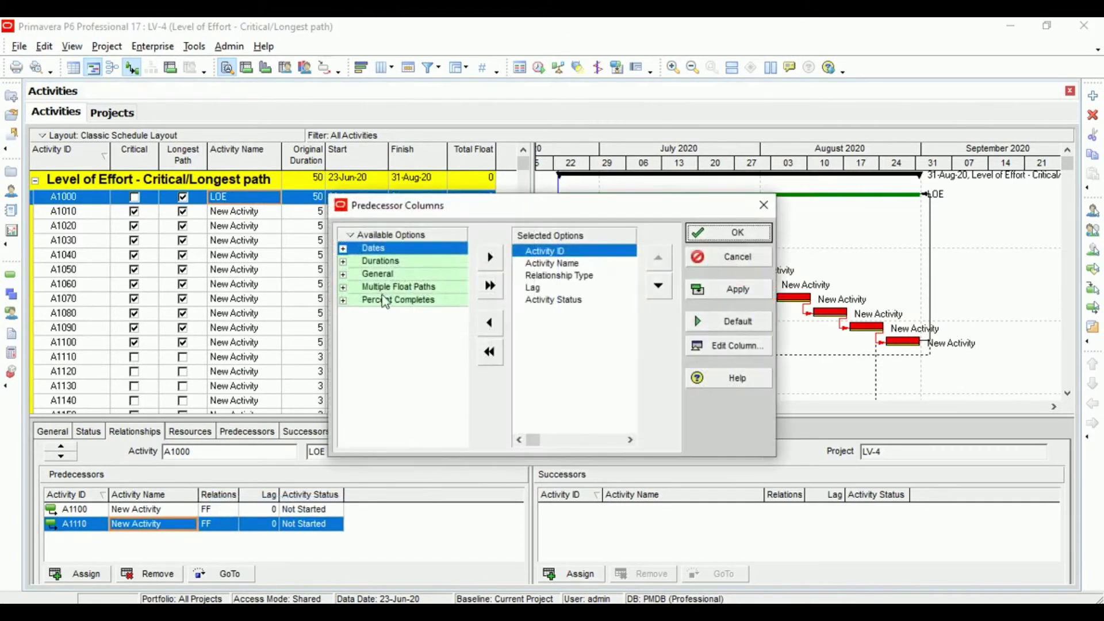
click(343, 249)
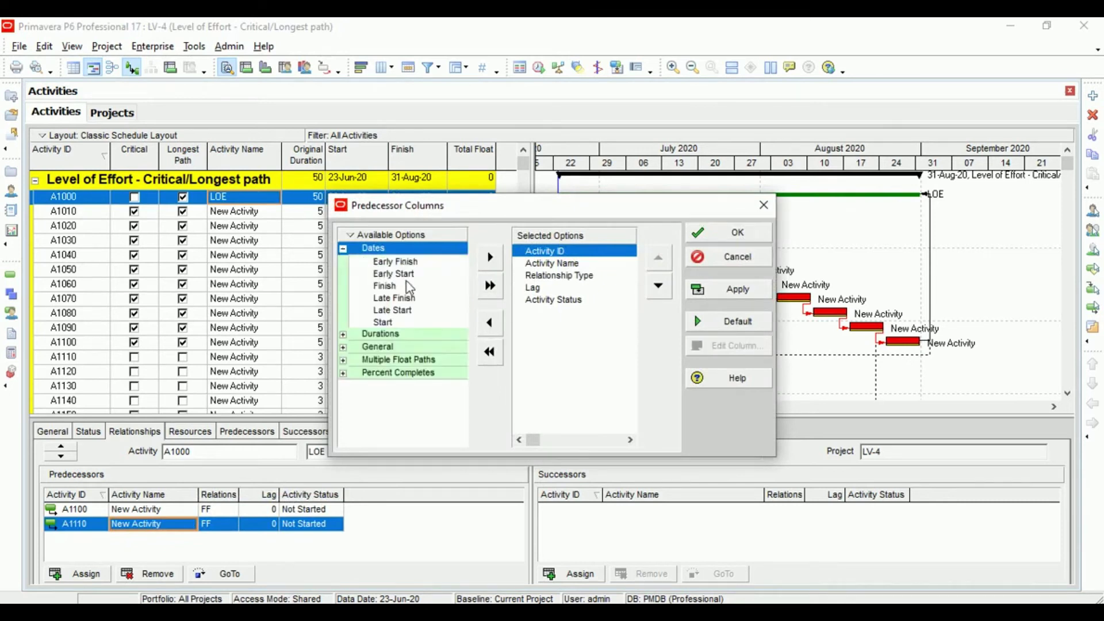
click(543, 276)
click(382, 322)
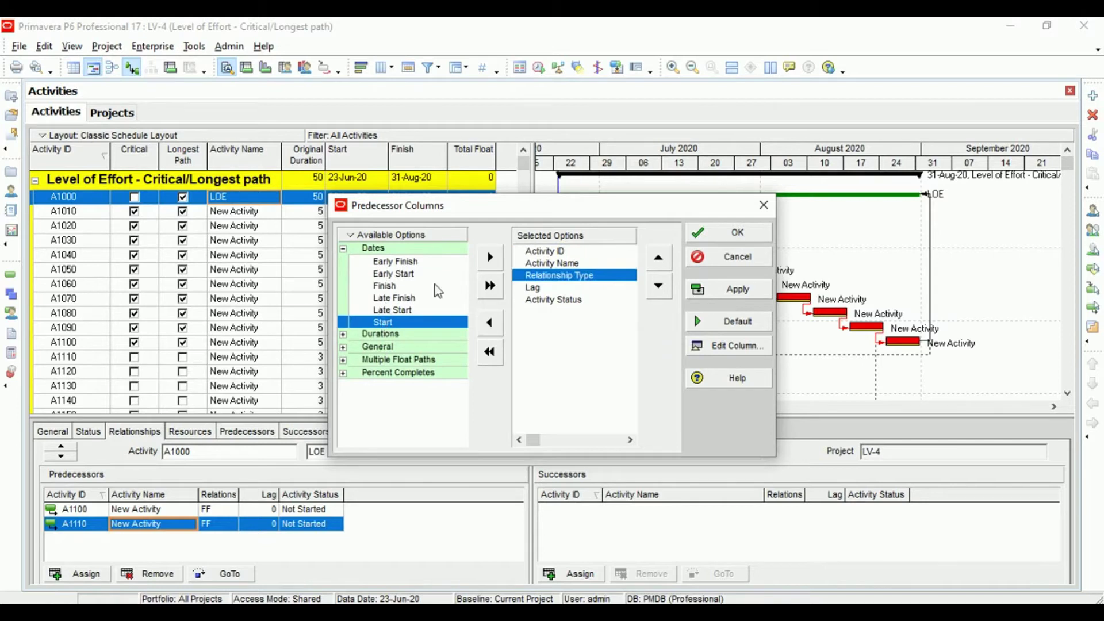
click(490, 257)
click(403, 286)
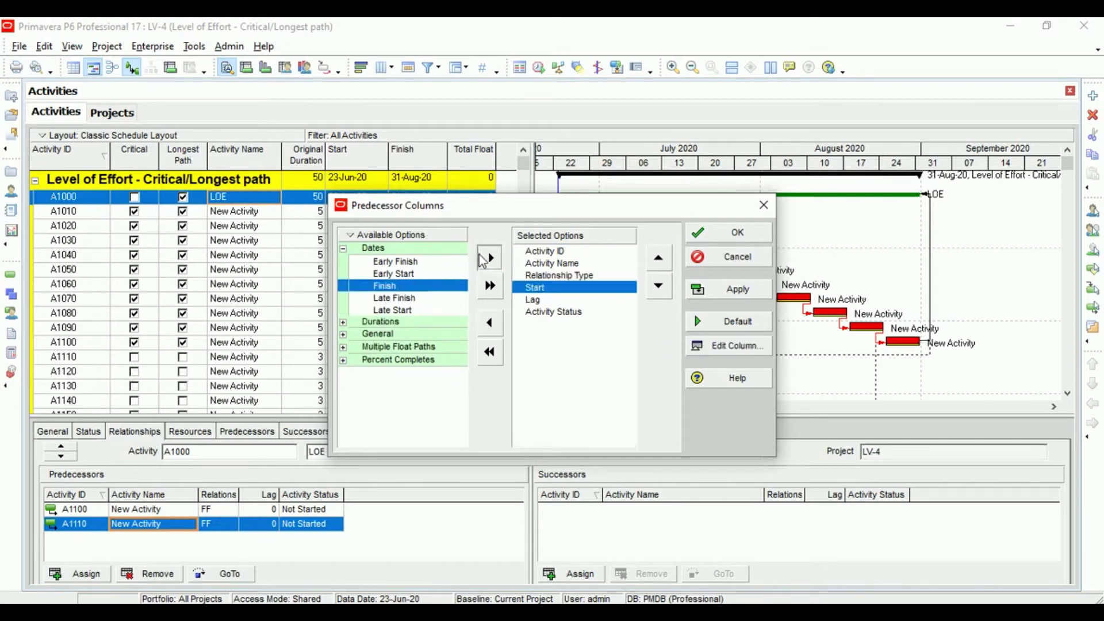
click(481, 260)
click(719, 290)
click(722, 232)
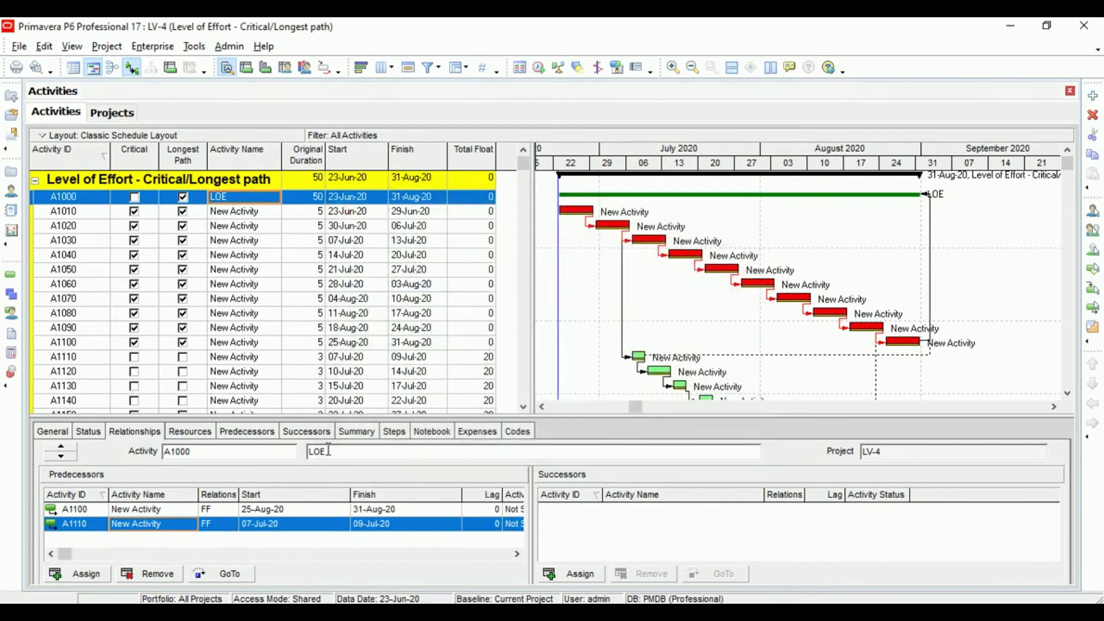
drag(353, 490, 314, 490)
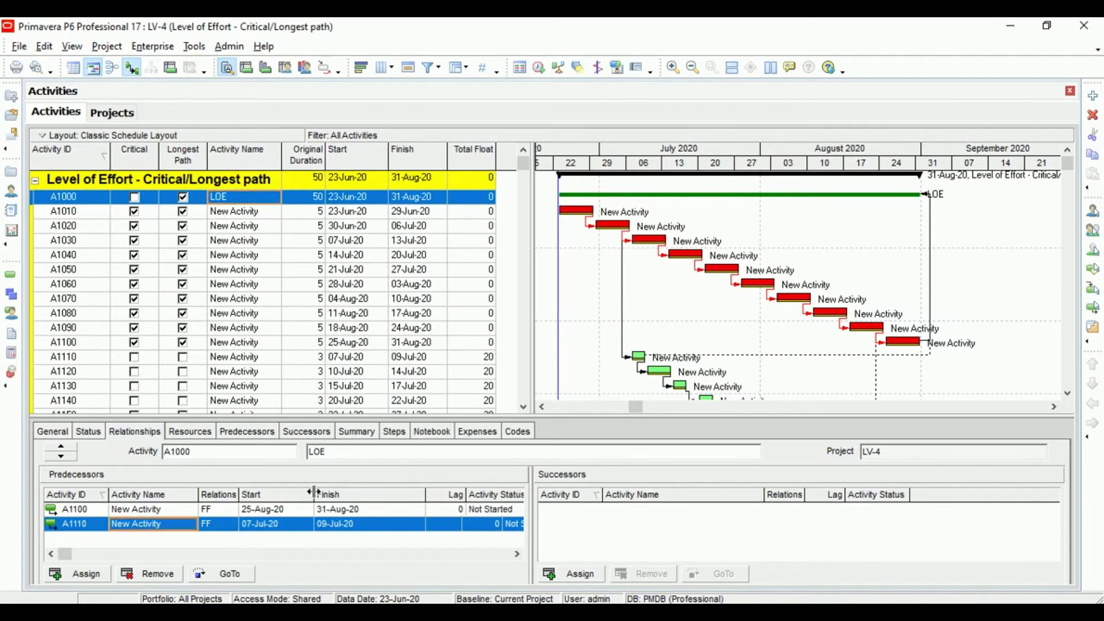
click(275, 496)
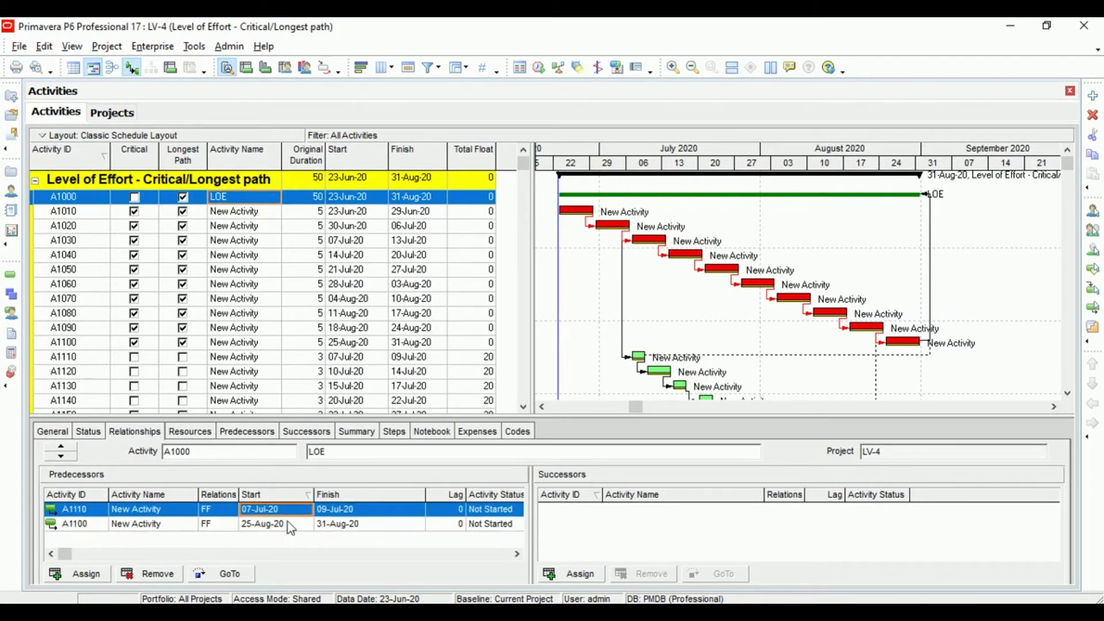
- Set the relationship of LOE A1000's predecessor A1110 to SS and reschedule the project
click(225, 510)
click(211, 560)
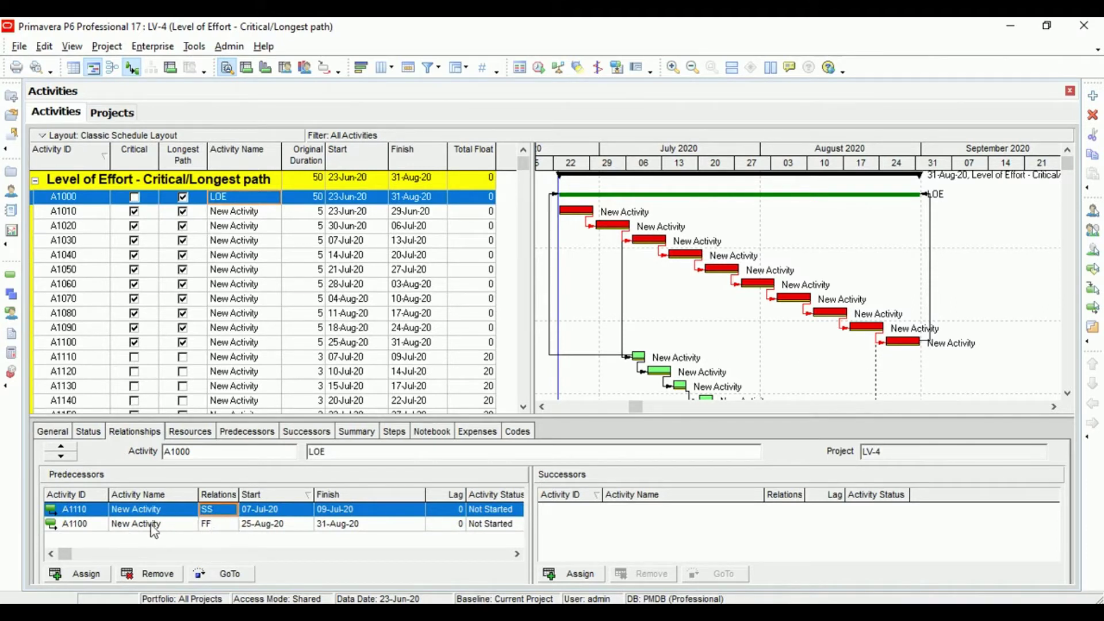
click(264, 525)
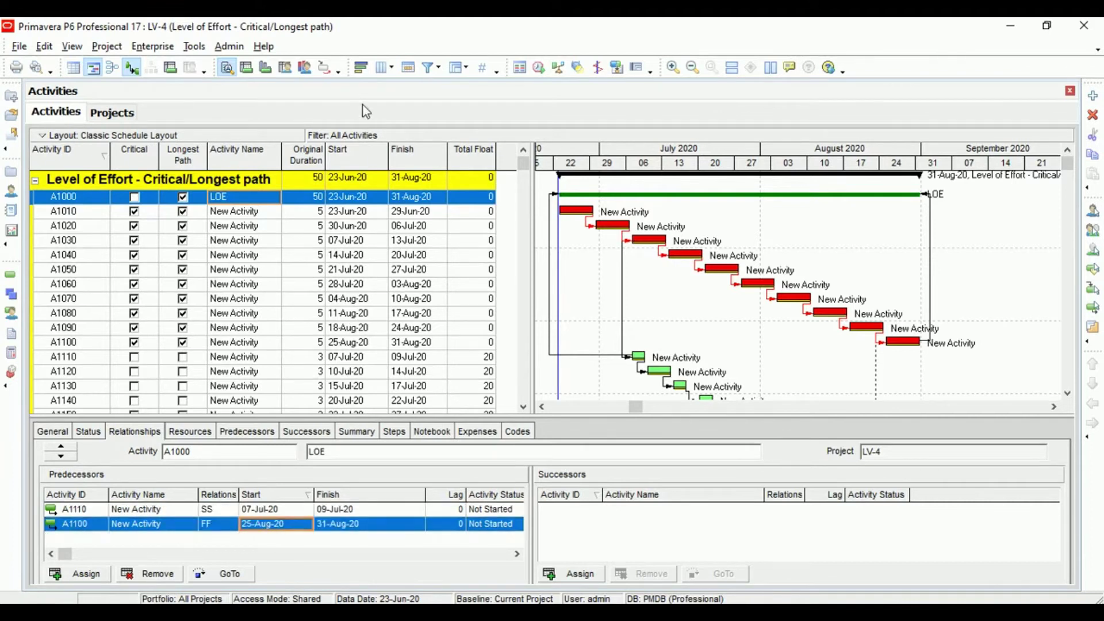
click(539, 68)
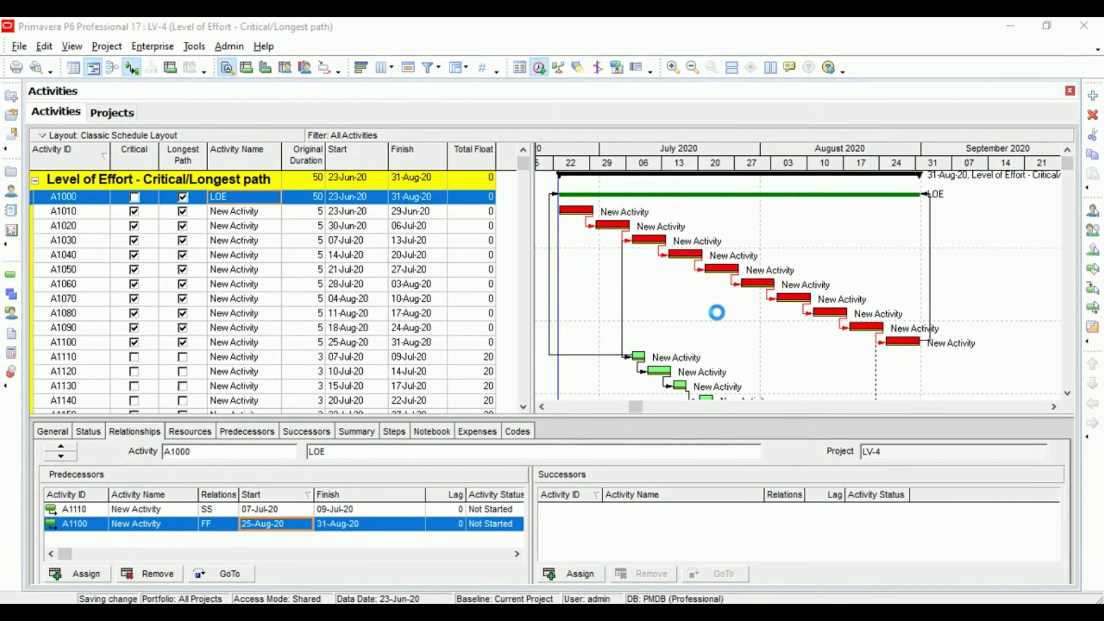
click(715, 260)
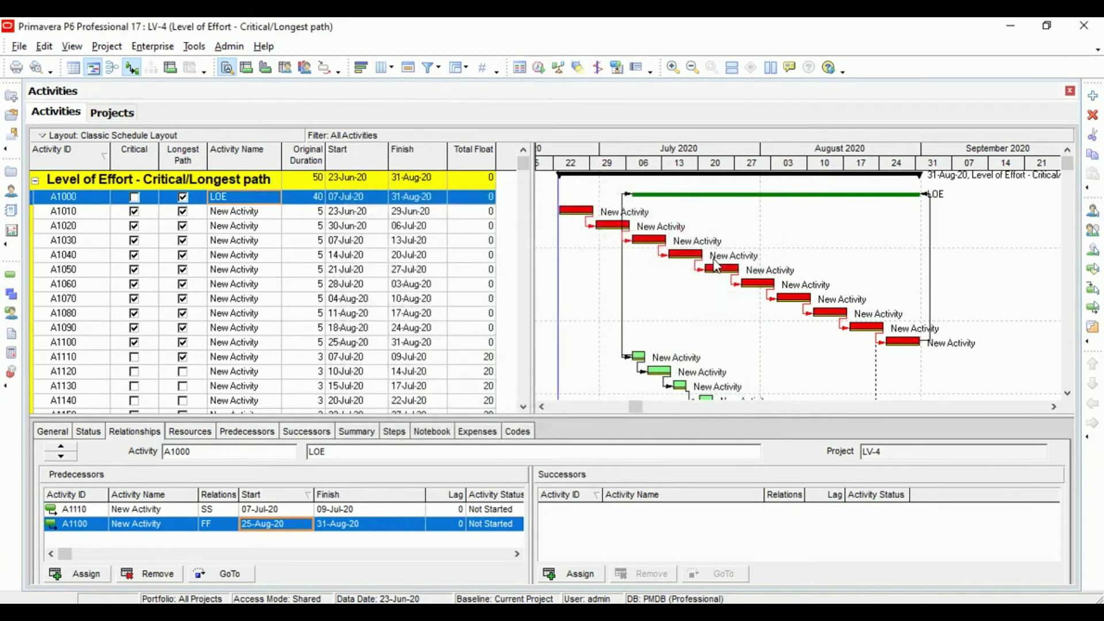
- Compare the relationships and longest path flags of activity A1110 and LOE activity A1000
click(223, 359)
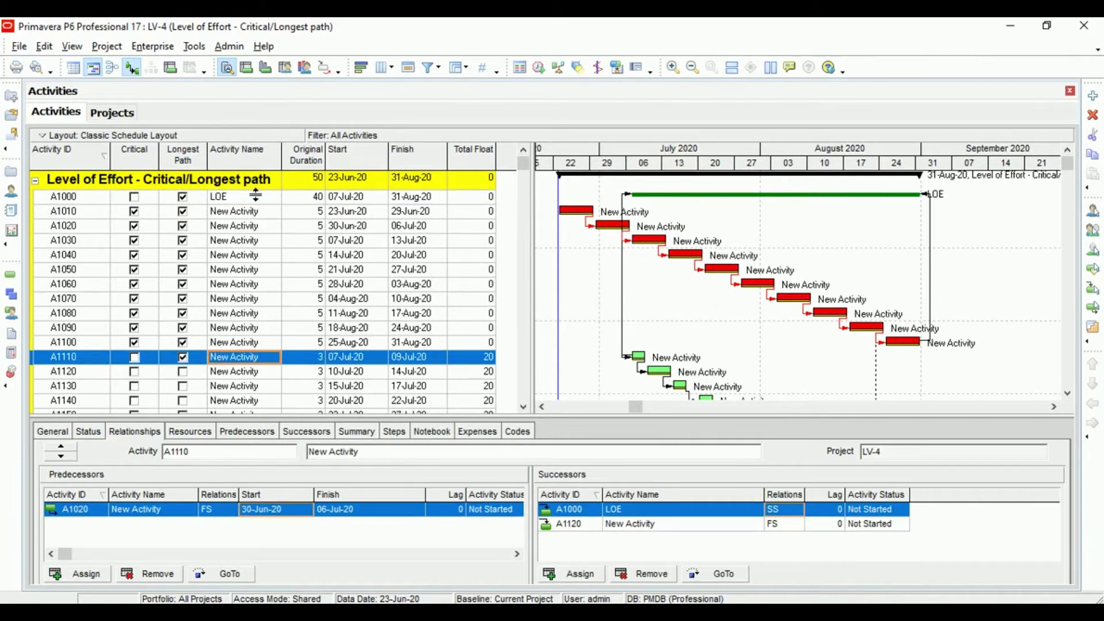
click(252, 195)
click(237, 361)
click(237, 202)
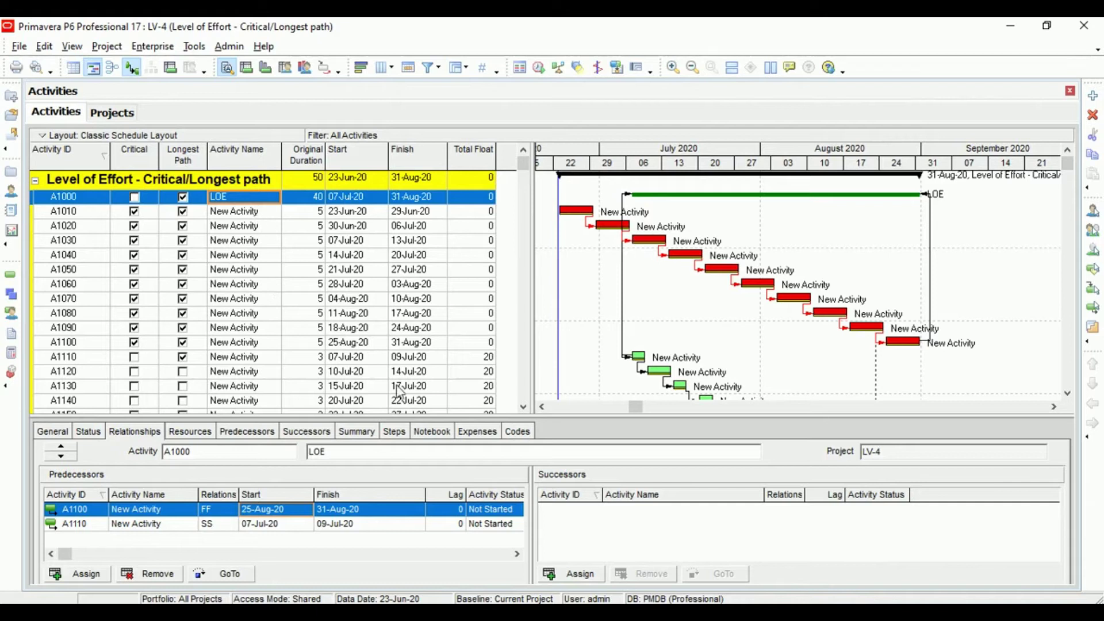
- Switch to the LinkedIn post in Chrome and highlight the reply on placing all LOE relationships on the predecessor side
click(416, 612)
click(517, 555)
drag(381, 320, 453, 372)
click(436, 325)
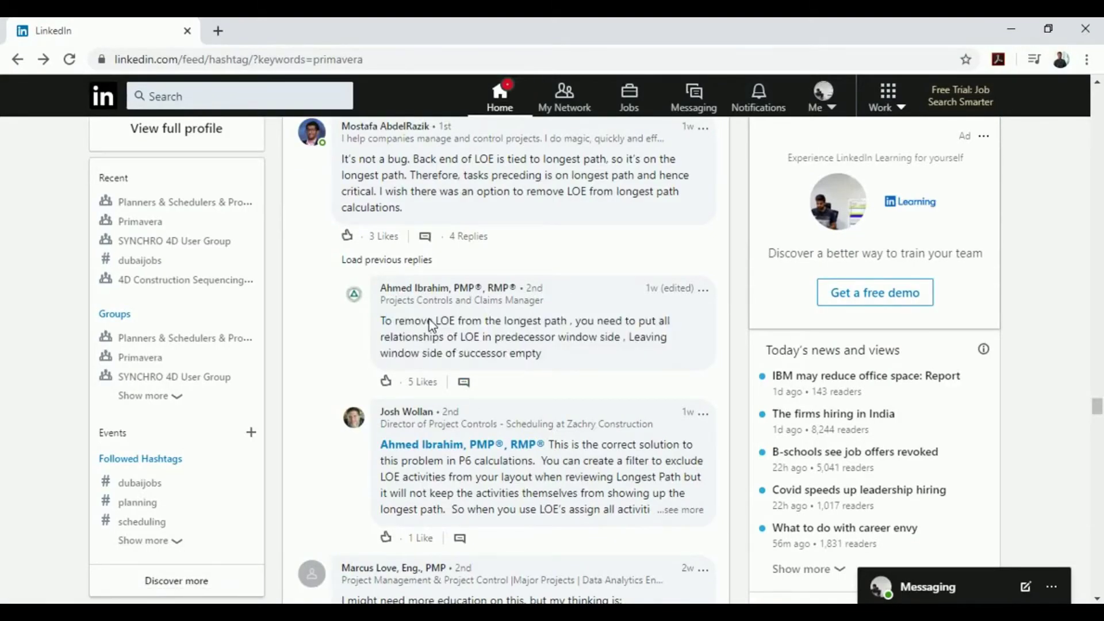
drag(431, 321, 592, 356)
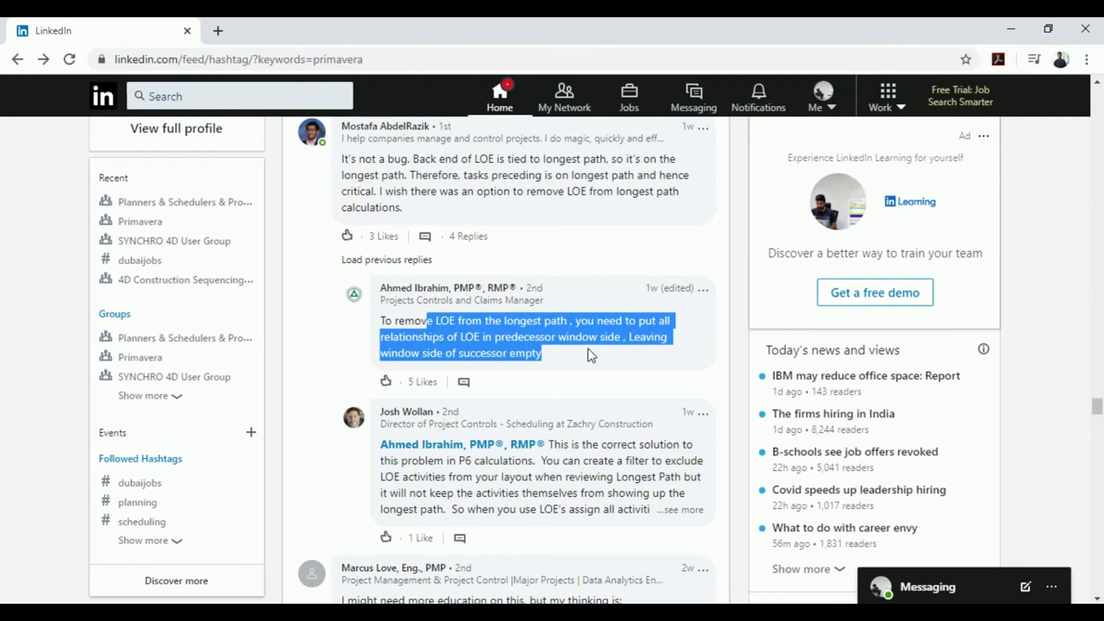
click(634, 461)
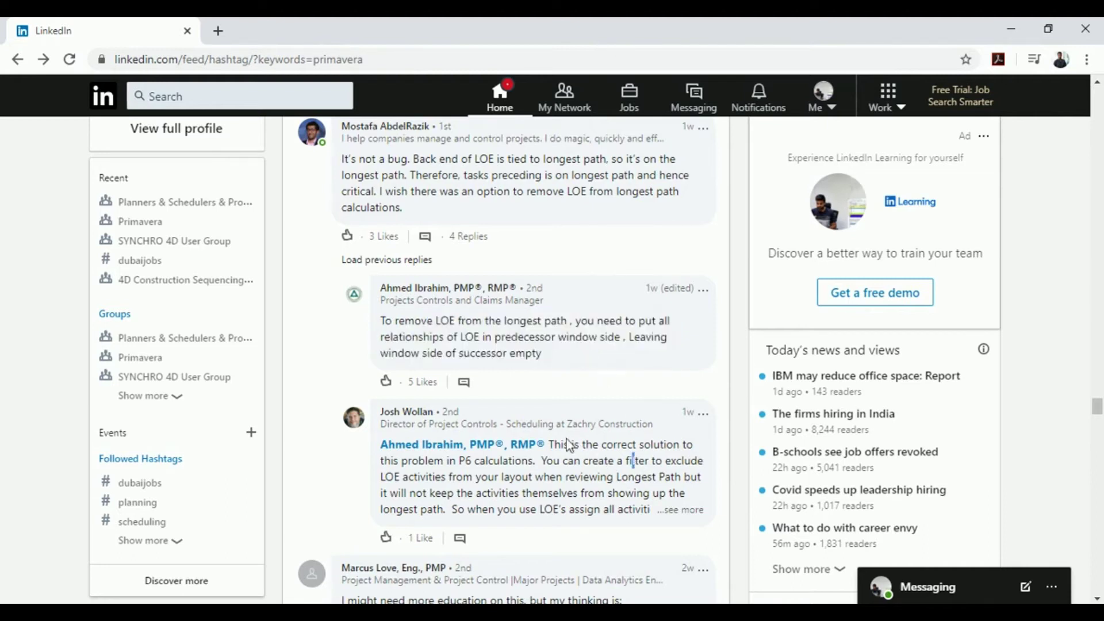
- Switch back to Primavera P6 and sort LOE A1000's predecessors by start date, selecting predecessor A1110
key(alt+Tab)
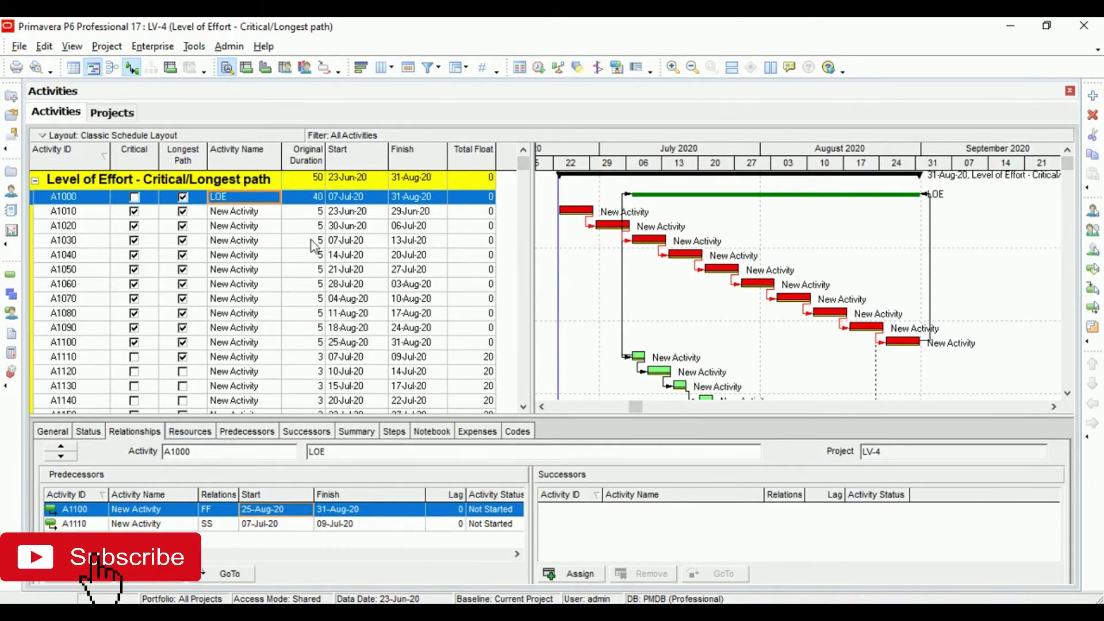
click(284, 496)
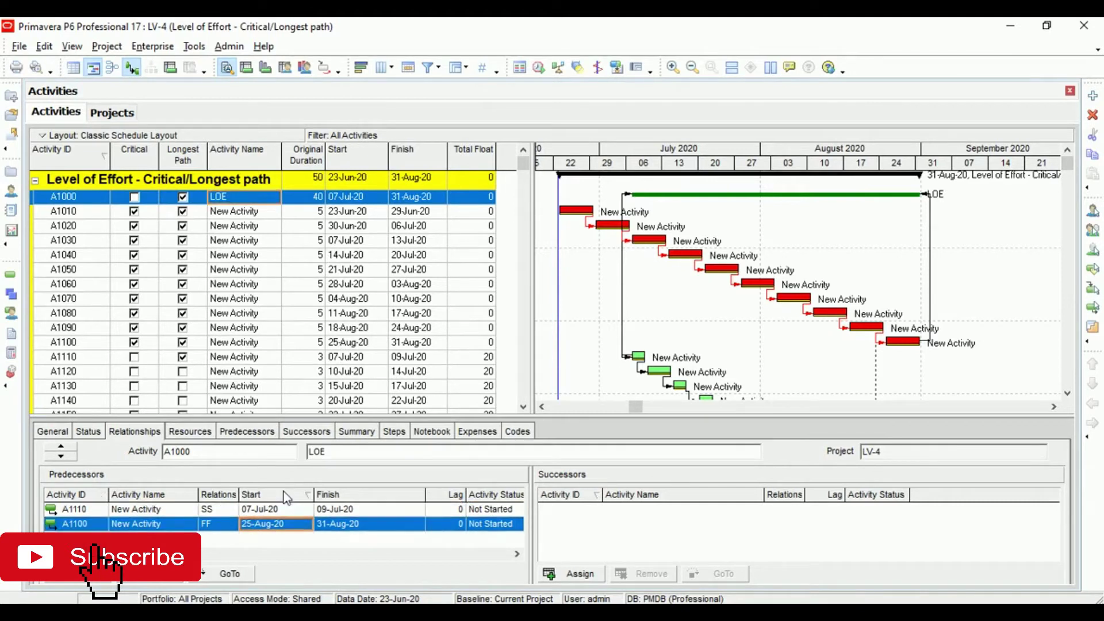
click(174, 513)
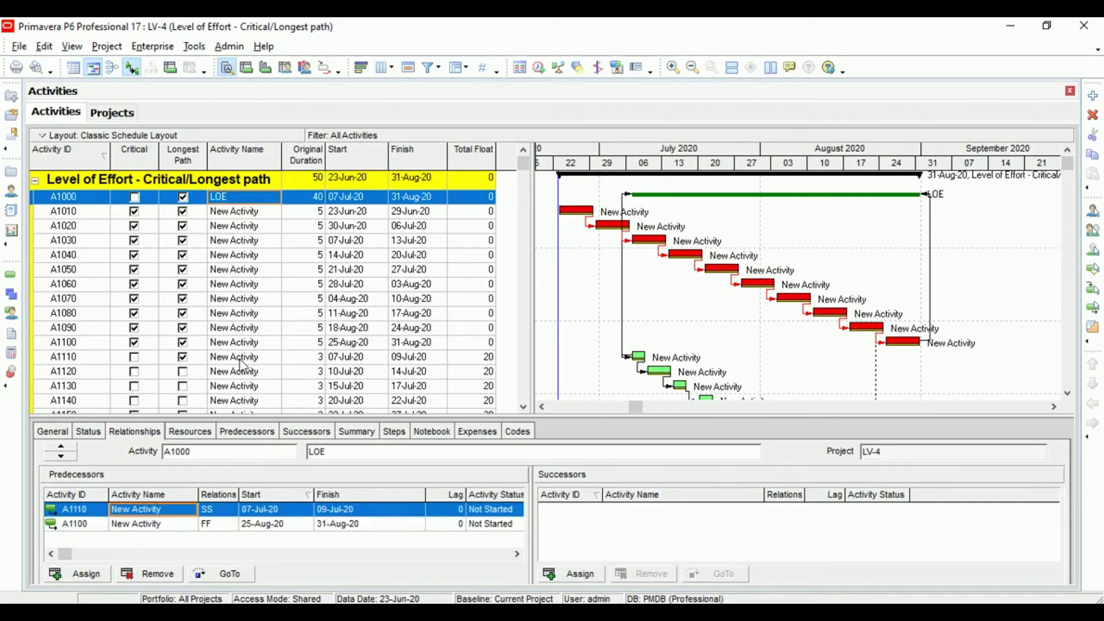
- Try an FF relationship on LOE A1000's predecessor A1110 and set it back to SS
click(216, 509)
click(236, 509)
click(225, 527)
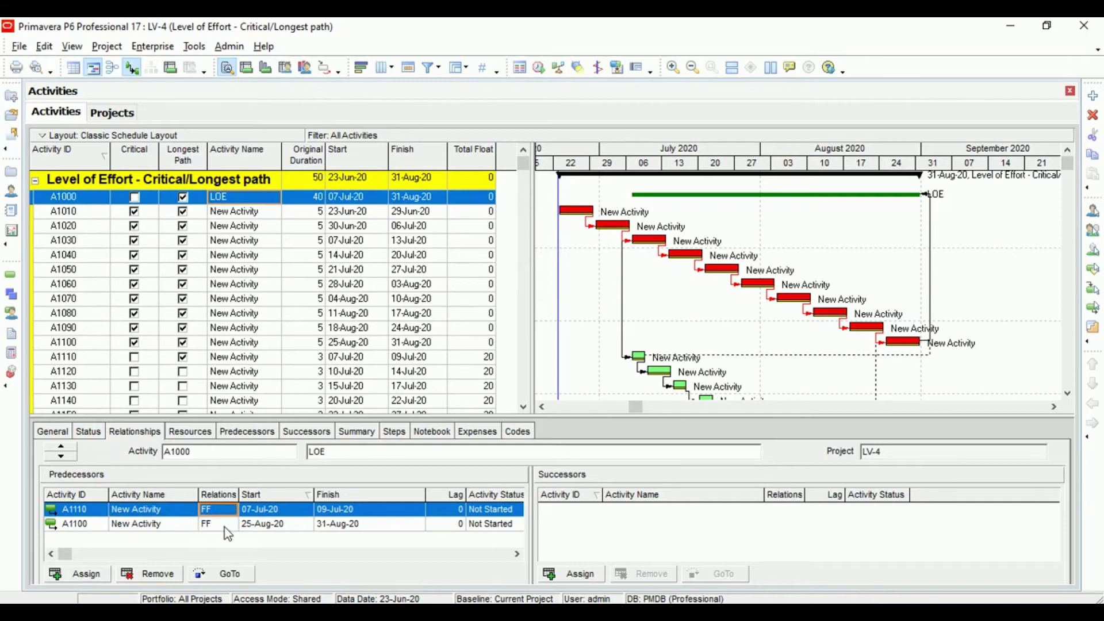
click(222, 510)
click(232, 510)
click(223, 561)
- Set the relationship of LOE A1000's predecessor A1100 to SS and reschedule the project
click(217, 523)
click(231, 525)
click(222, 574)
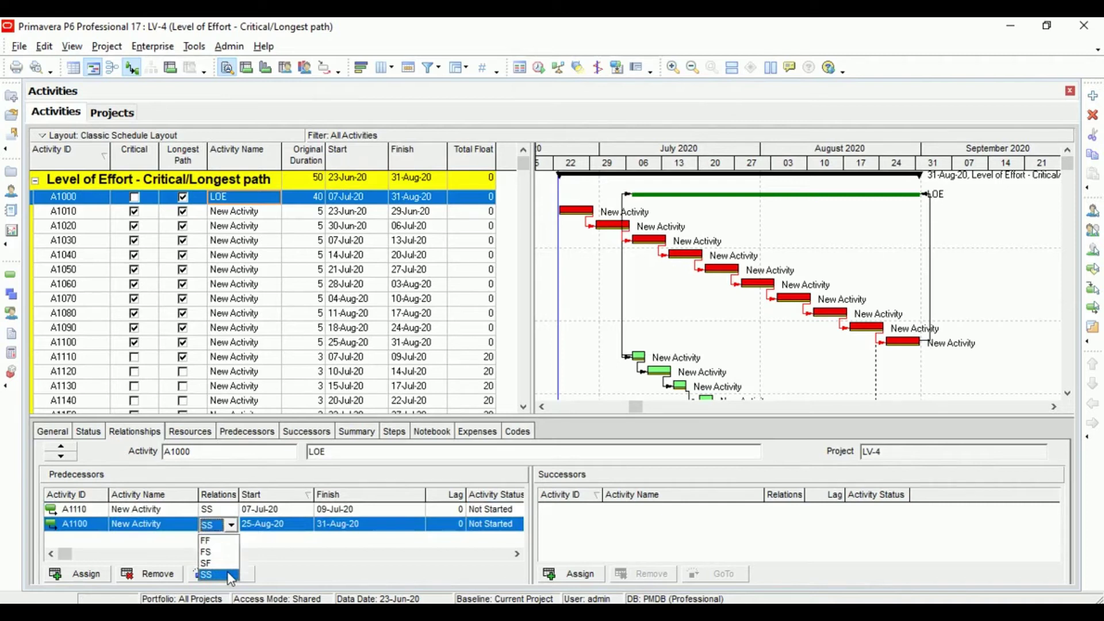
click(540, 70)
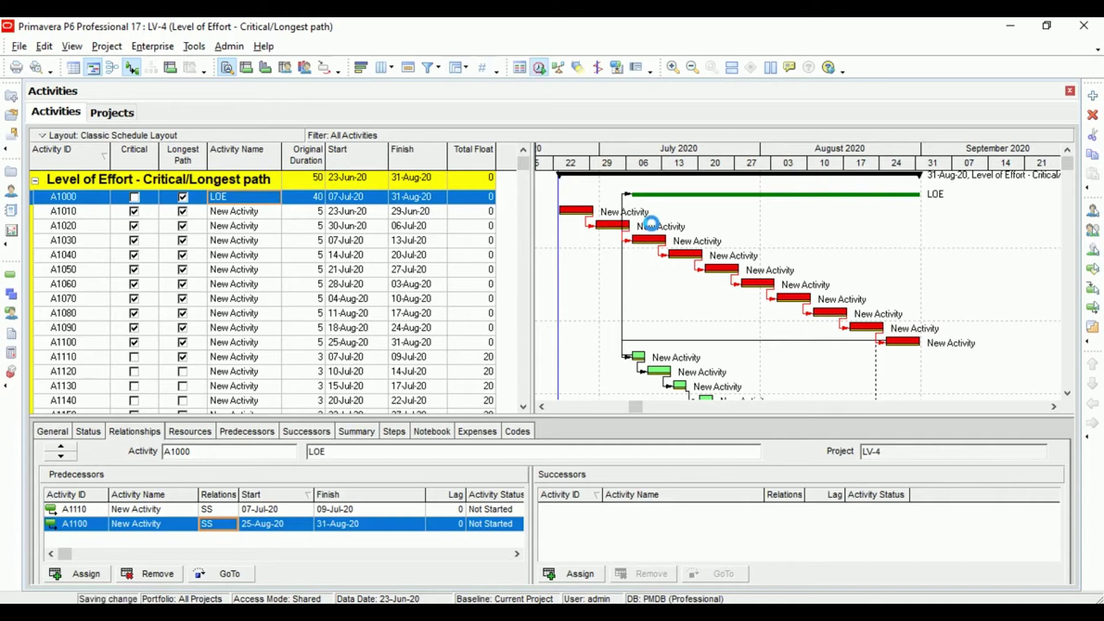
click(709, 266)
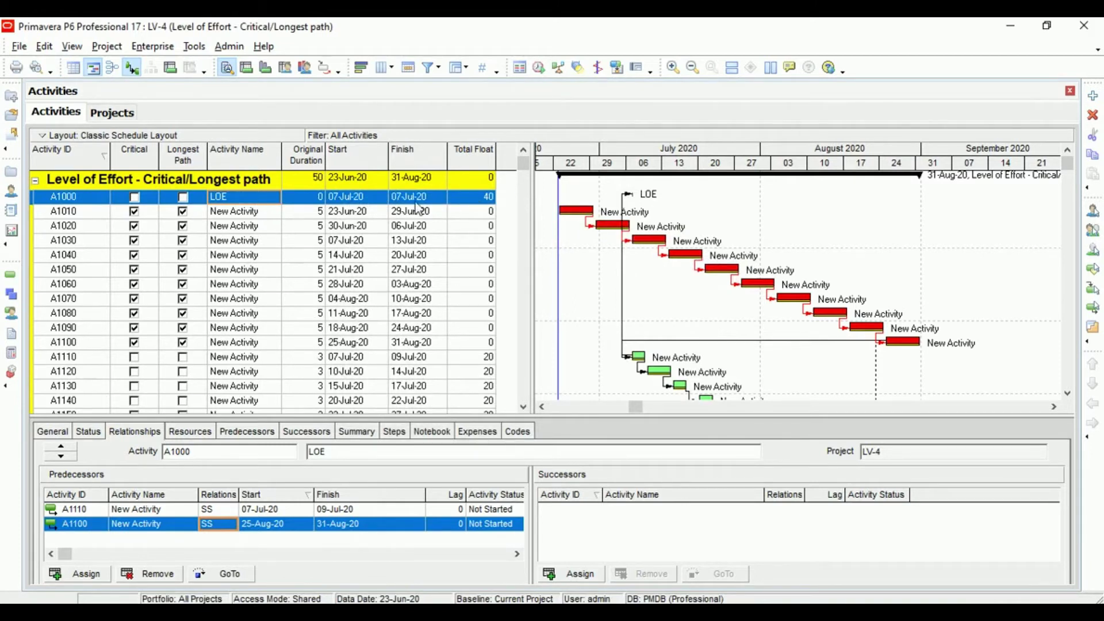
- Set the relationship of LOE A1000's predecessor A1100 to FF and reschedule the project
click(309, 201)
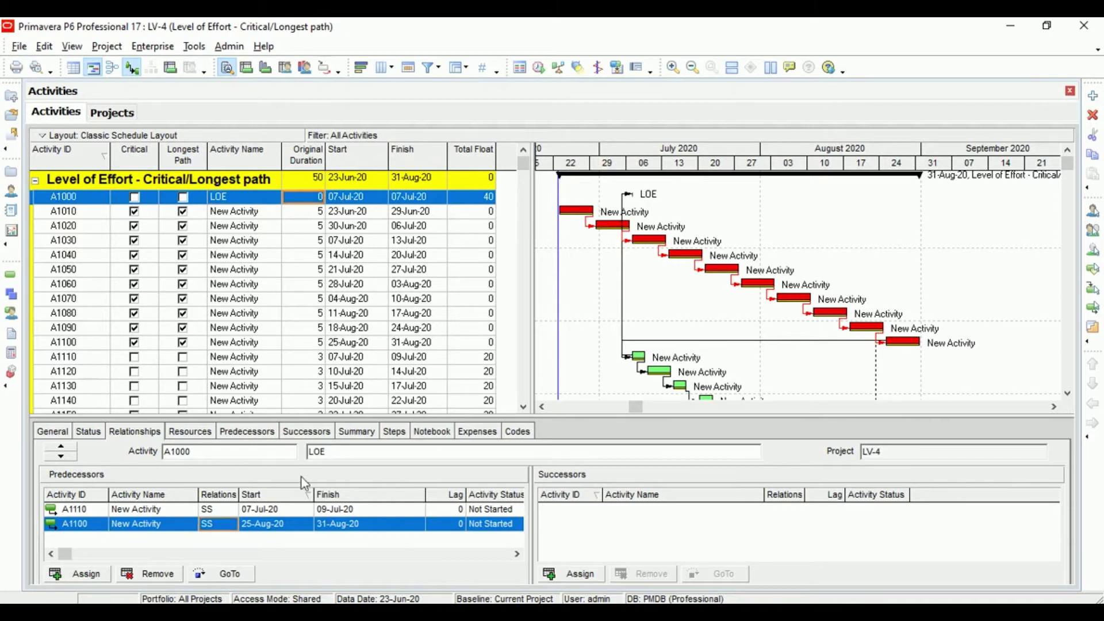
click(215, 528)
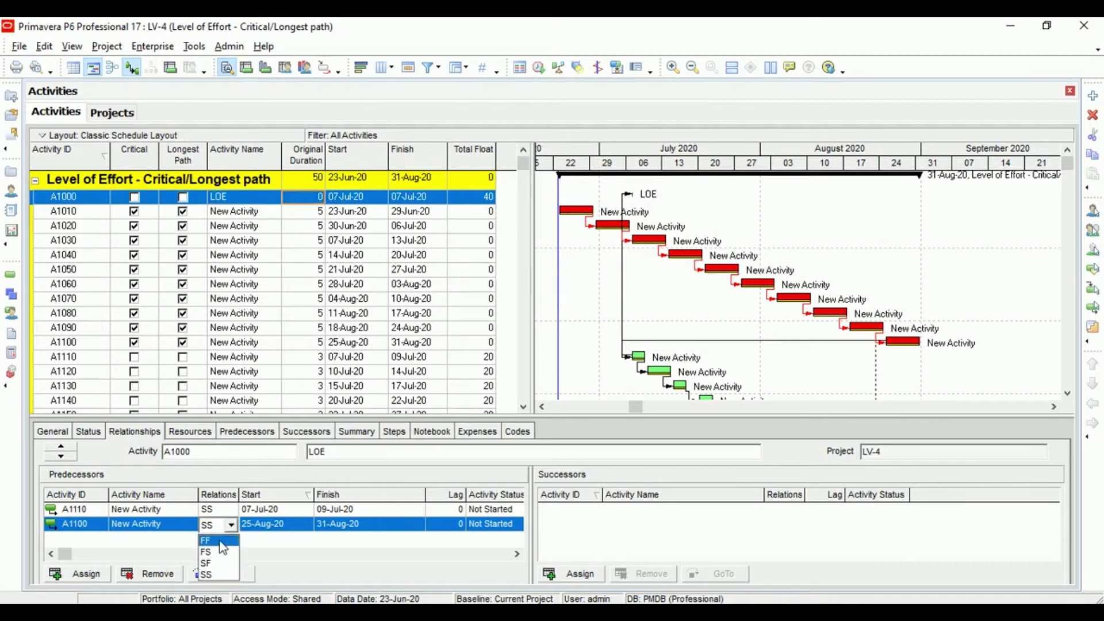
click(213, 541)
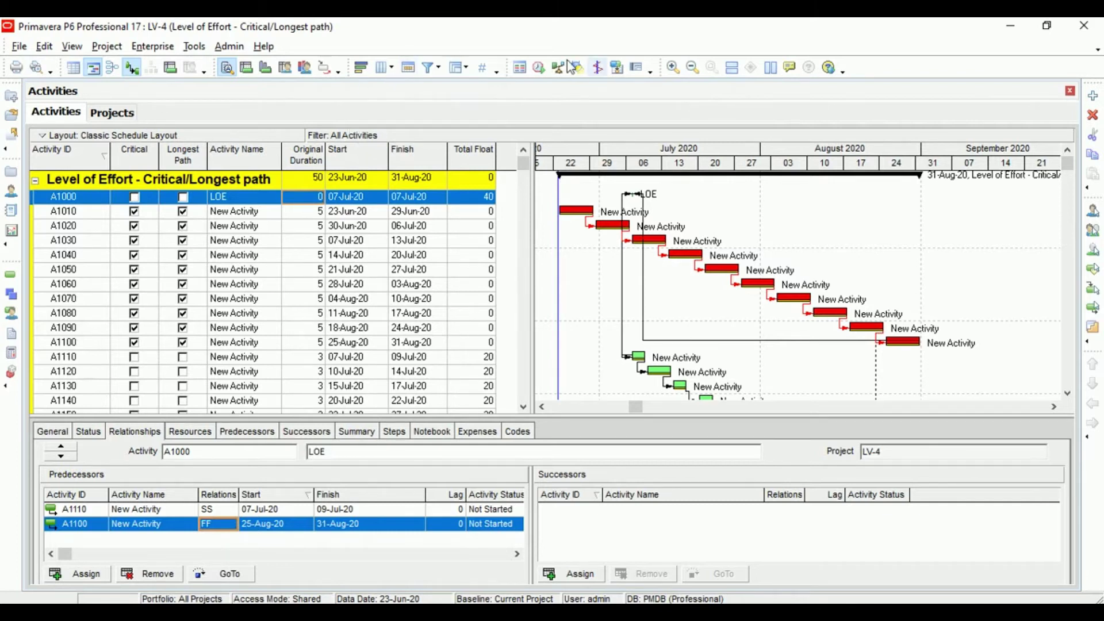
click(538, 68)
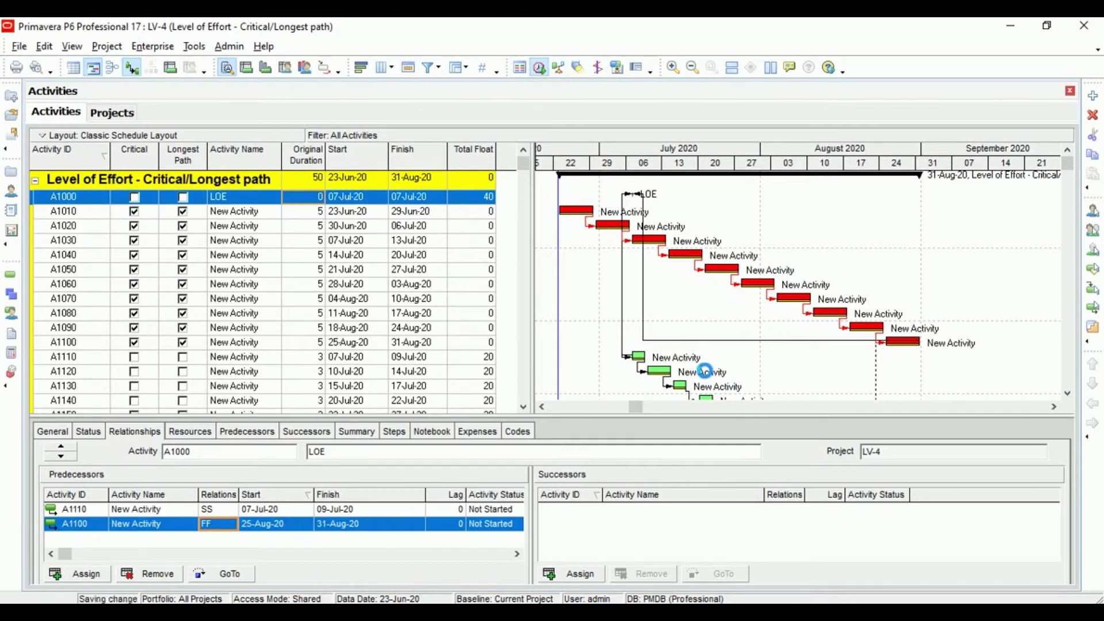
click(719, 257)
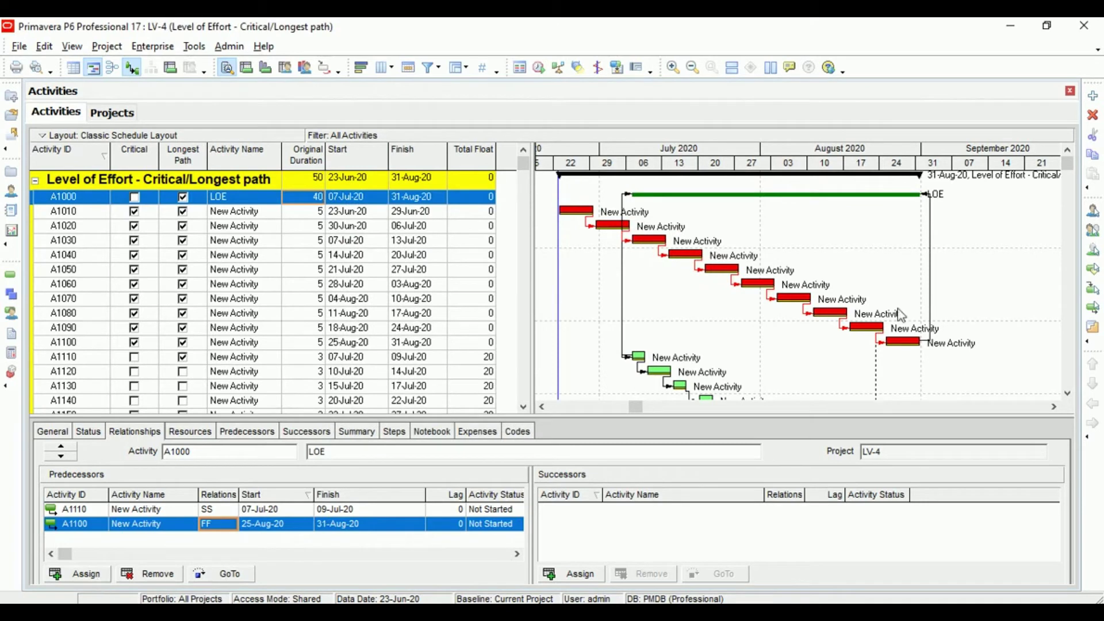
- Assign activity A1090 as an additional predecessor of LOE A1000 with an FF relationship
click(887, 342)
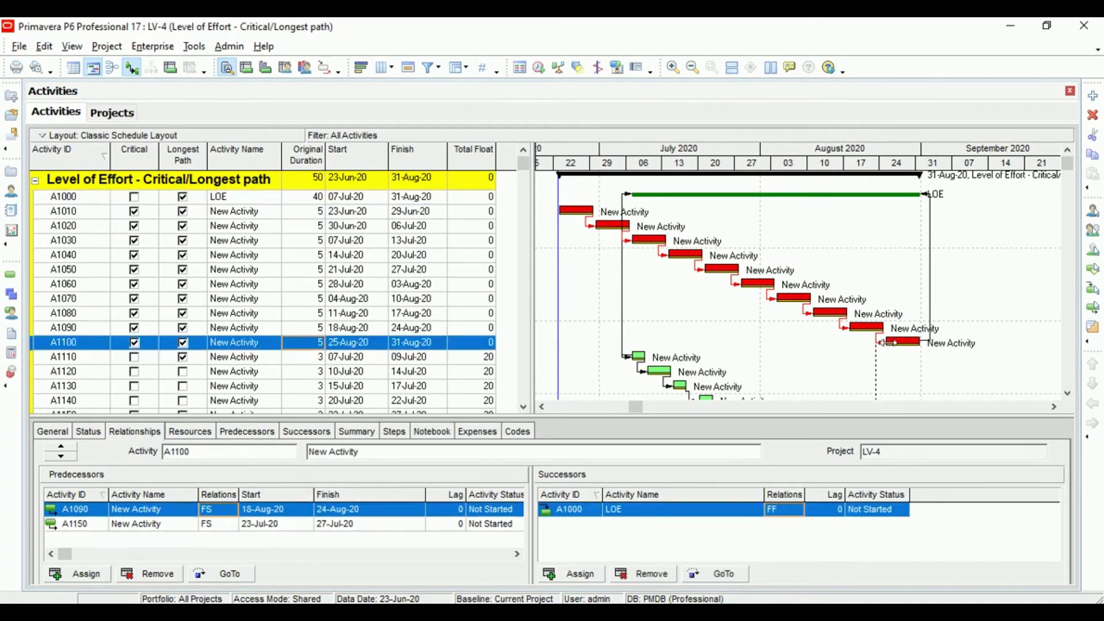
click(314, 329)
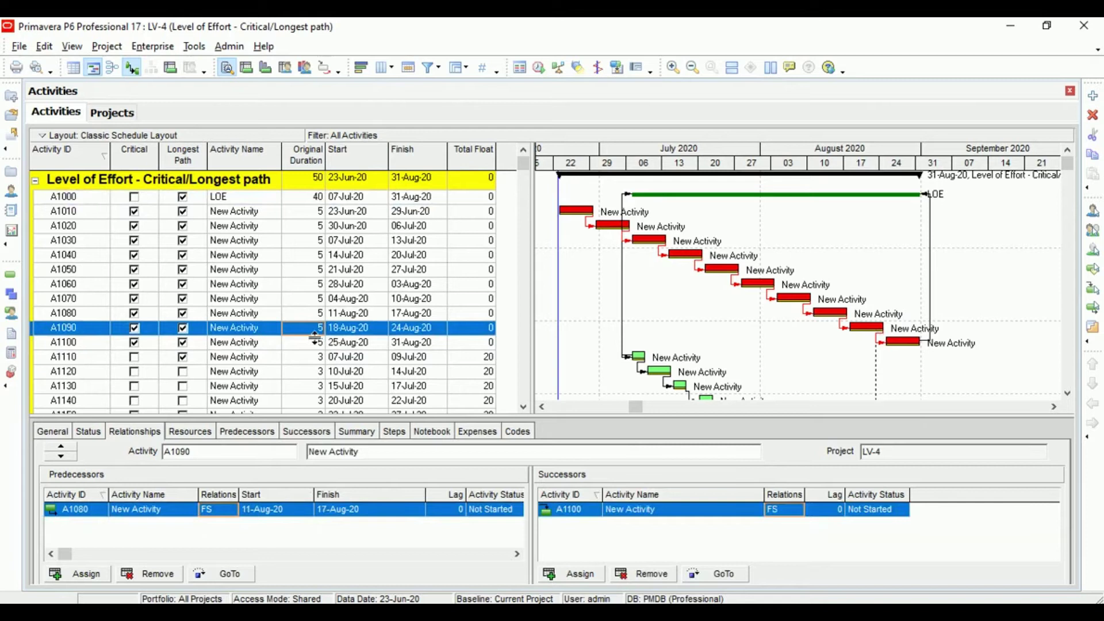
click(240, 198)
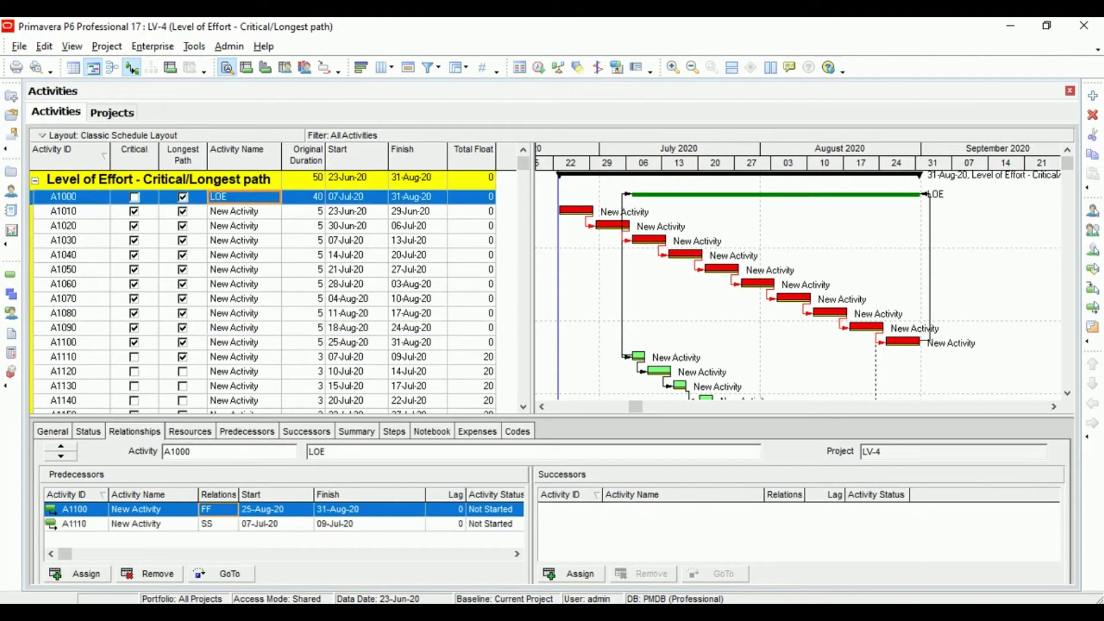
click(91, 524)
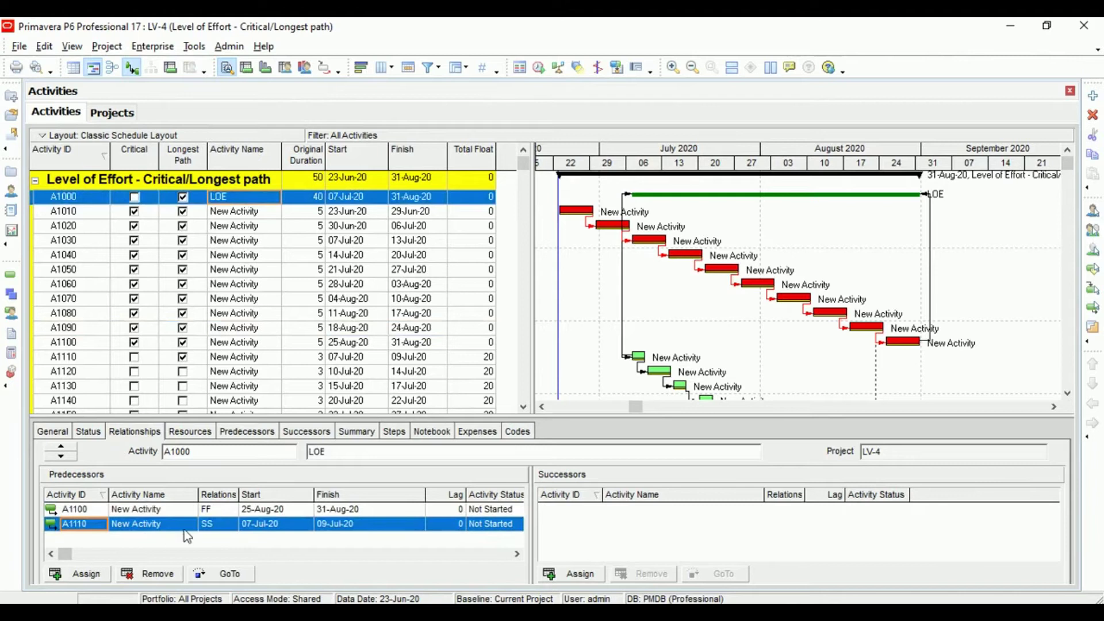
click(143, 510)
click(77, 574)
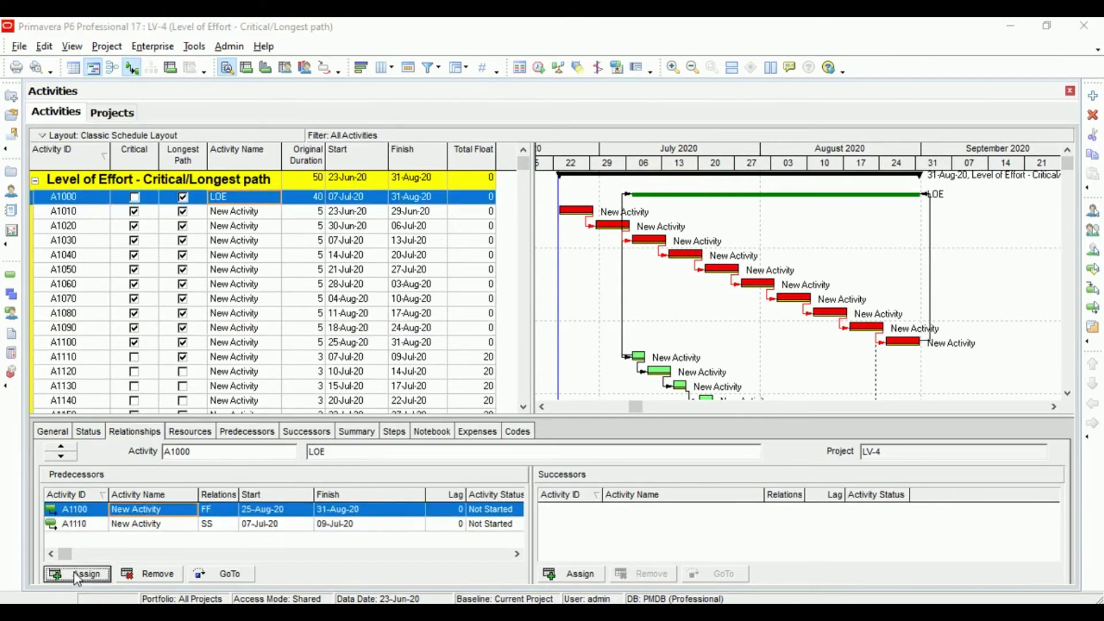
click(372, 391)
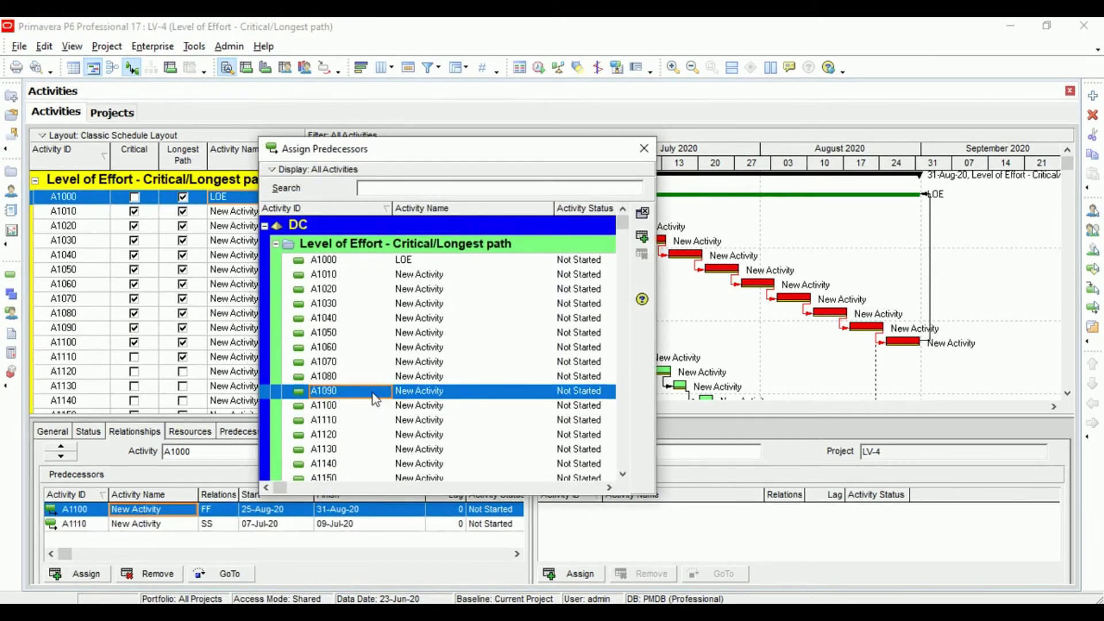
click(642, 236)
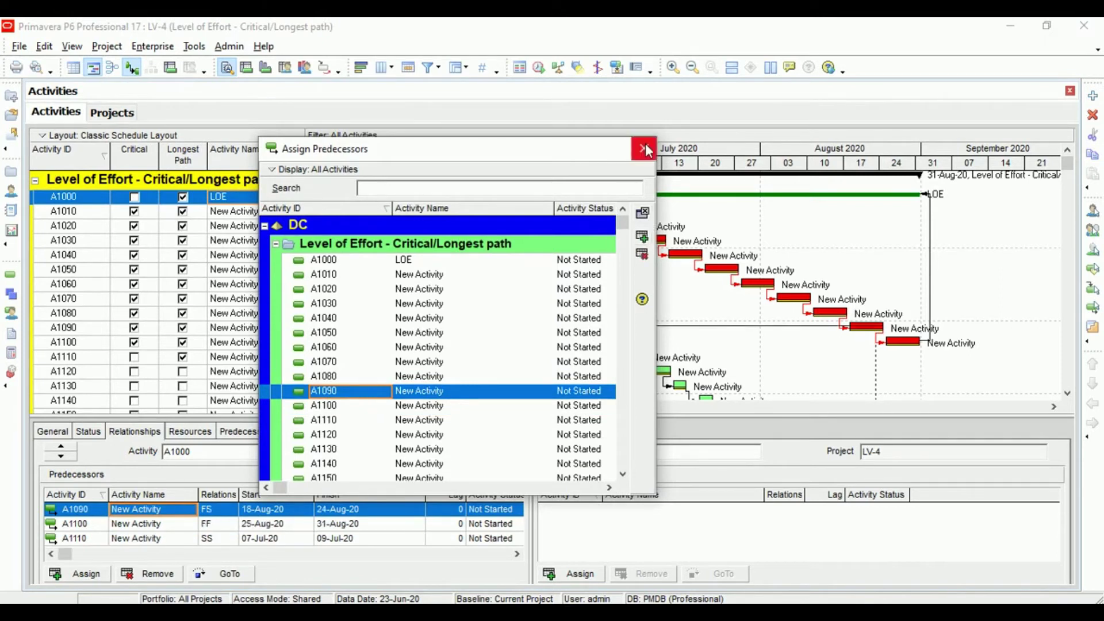
click(642, 213)
click(233, 511)
click(232, 511)
click(233, 535)
- Remove predecessor A1100 from LOE A1000 and reschedule the project
click(233, 525)
click(148, 573)
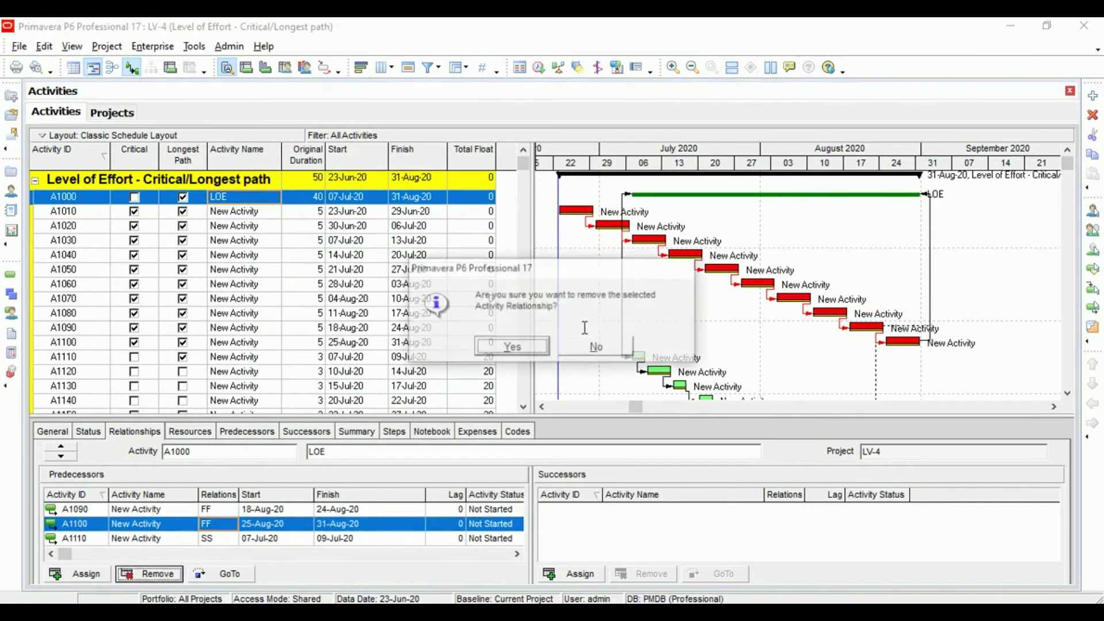
click(508, 355)
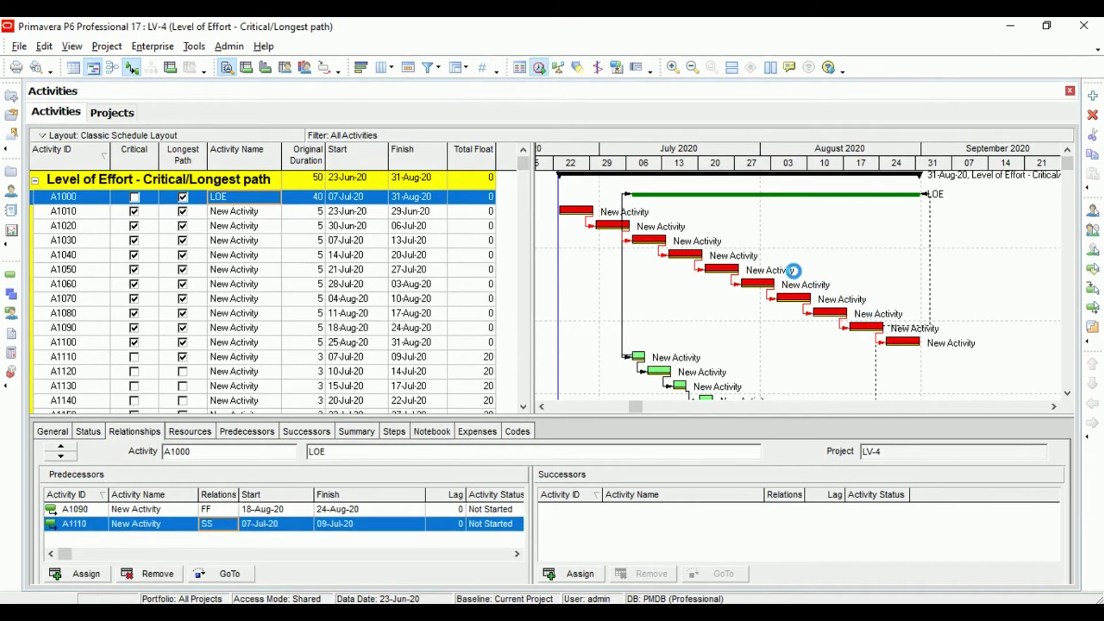
right_click(794, 271)
click(733, 256)
click(731, 256)
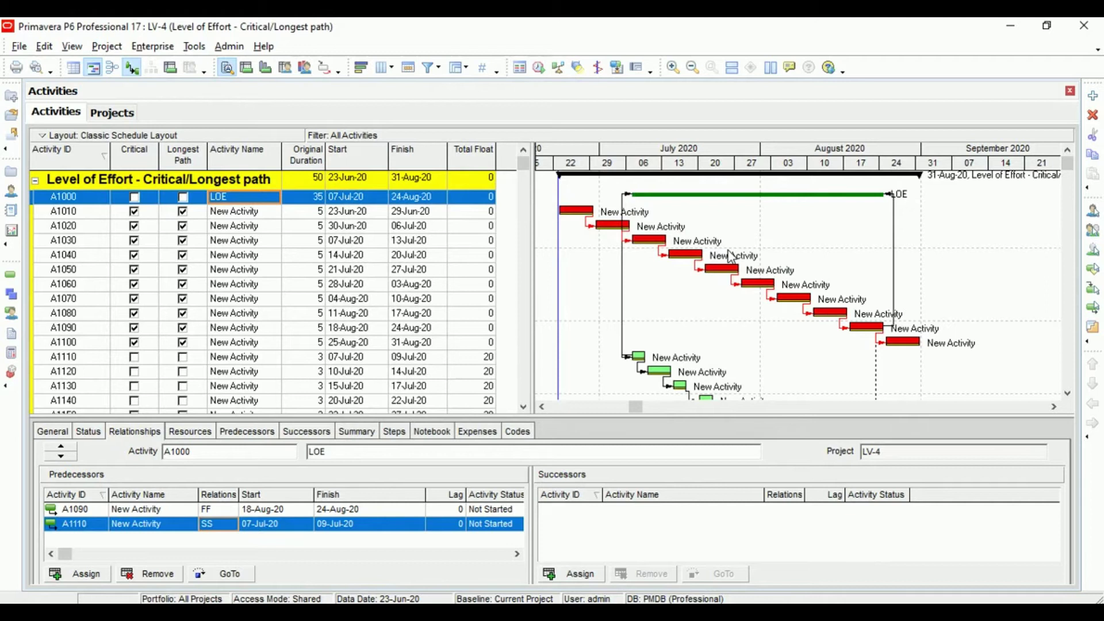
- Compare the relationships and longest path flags of activity A1100 and LOE A1000
click(231, 344)
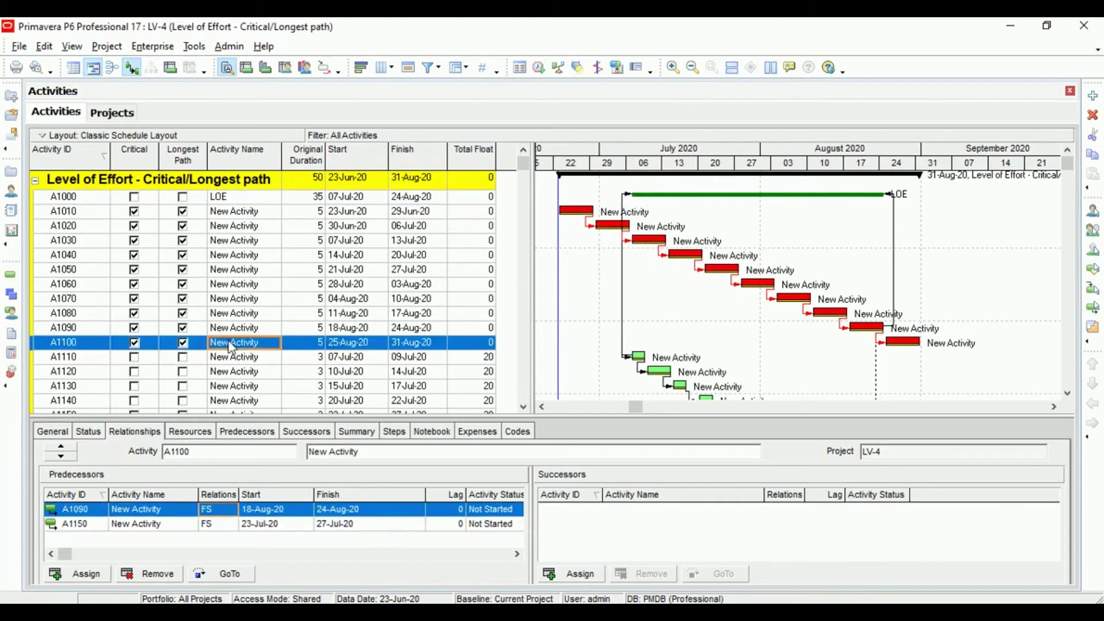
click(249, 198)
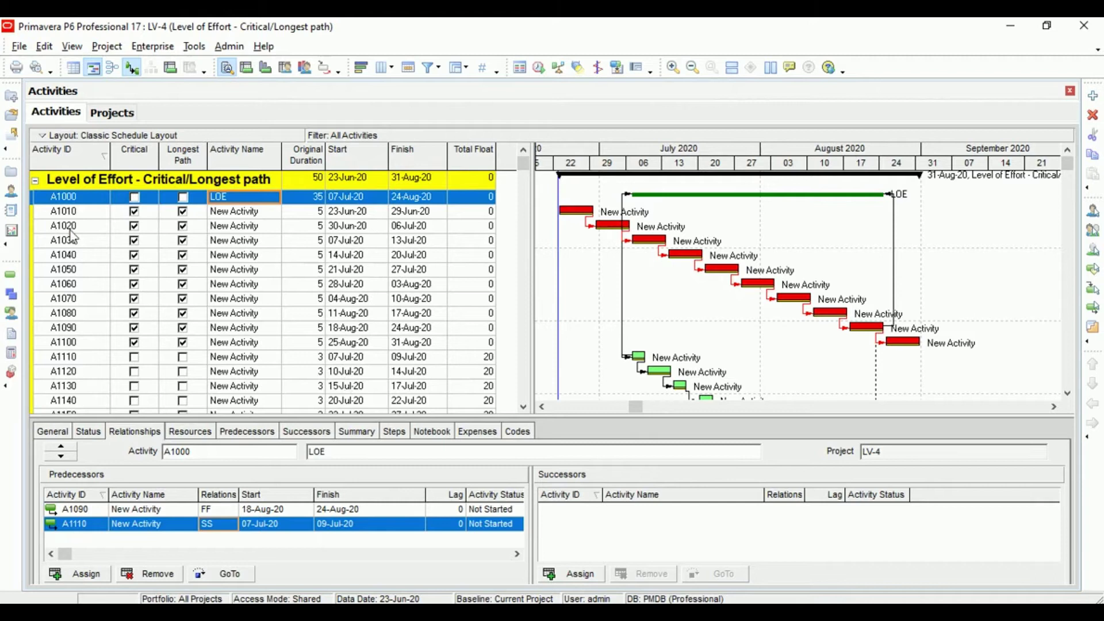
click(250, 216)
click(249, 200)
click(153, 512)
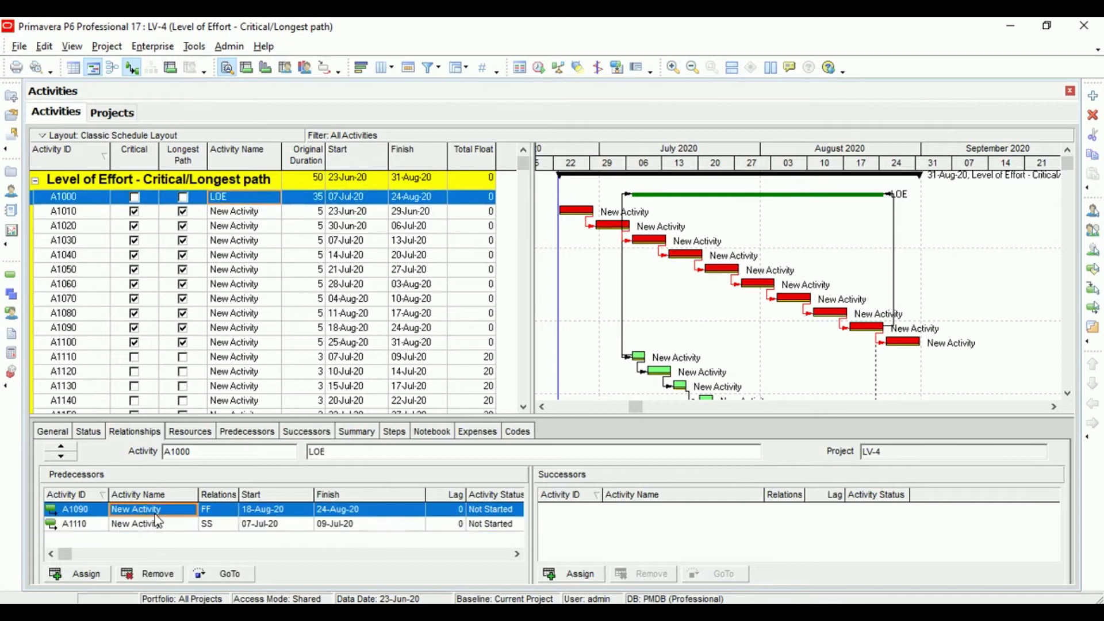
click(906, 345)
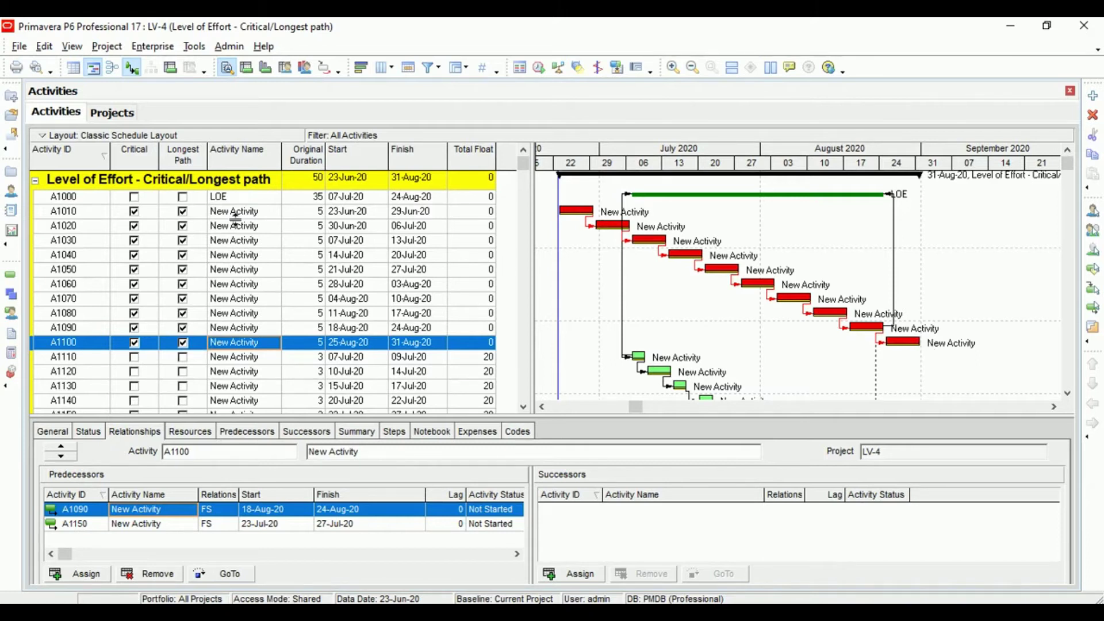
click(238, 200)
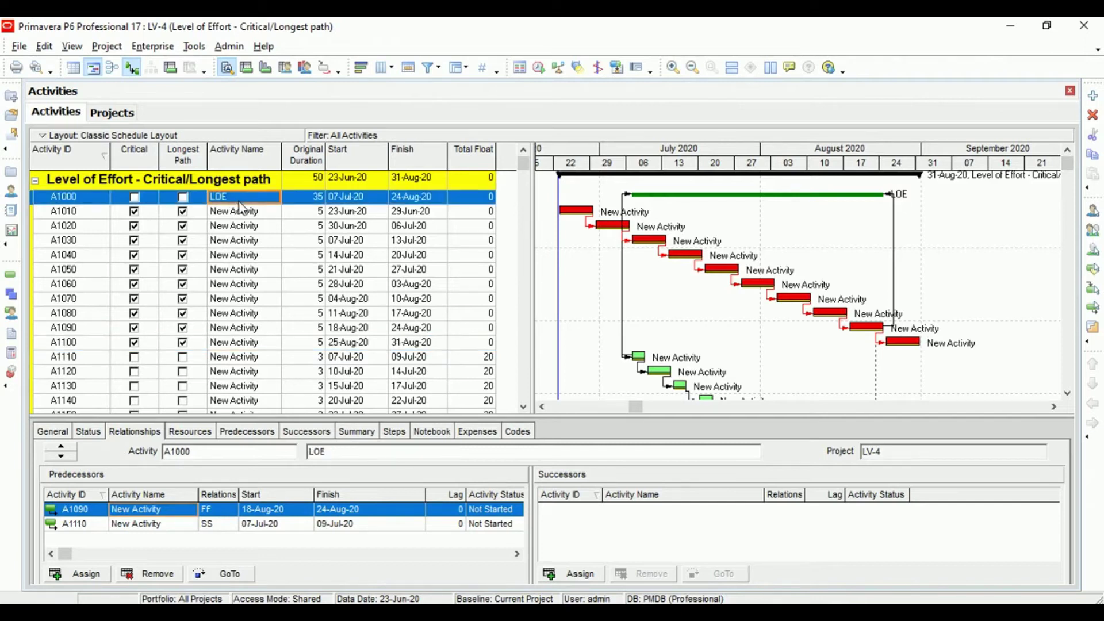
click(902, 344)
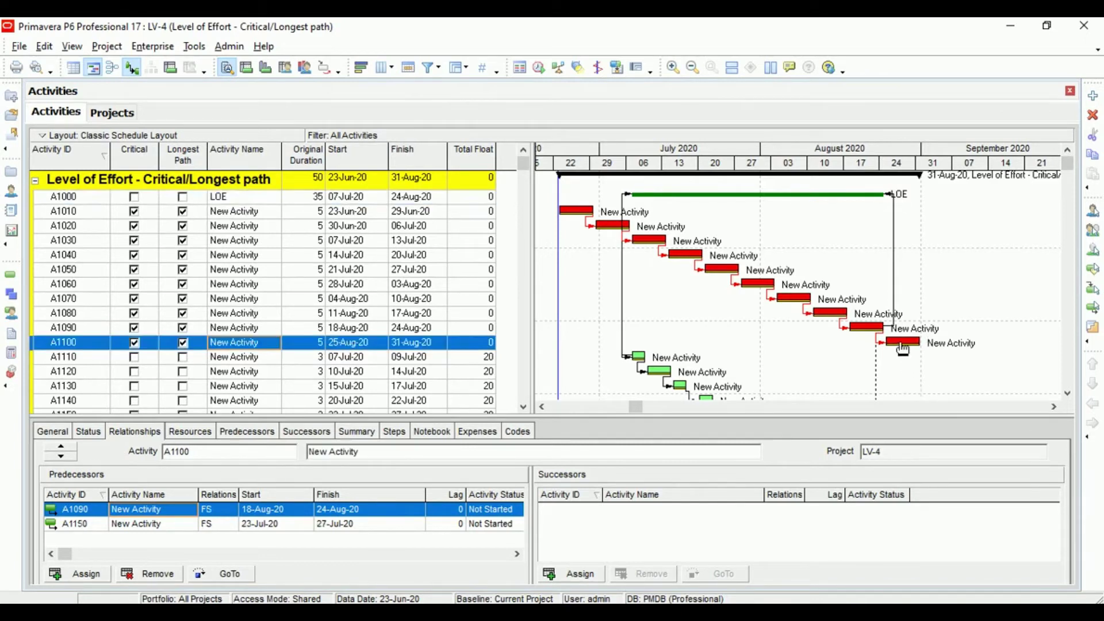
- Remove predecessor A1090 from LOE A1000
click(243, 201)
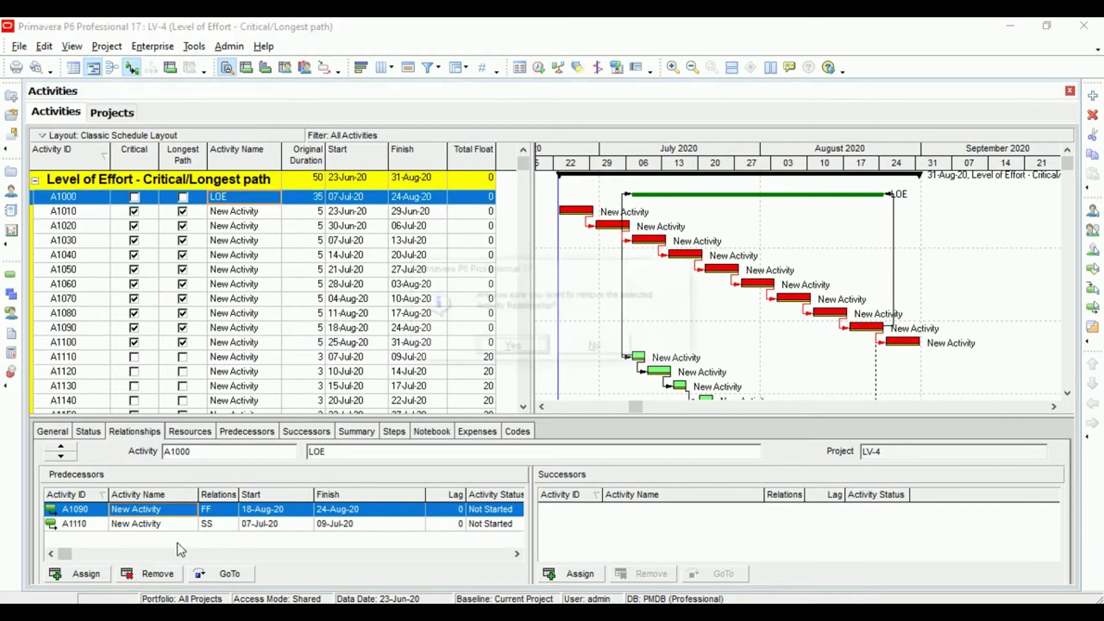
click(141, 575)
click(486, 352)
- Assign A1100 as a predecessor of LOE A1000 again with an FF relationship and reschedule the project
click(916, 345)
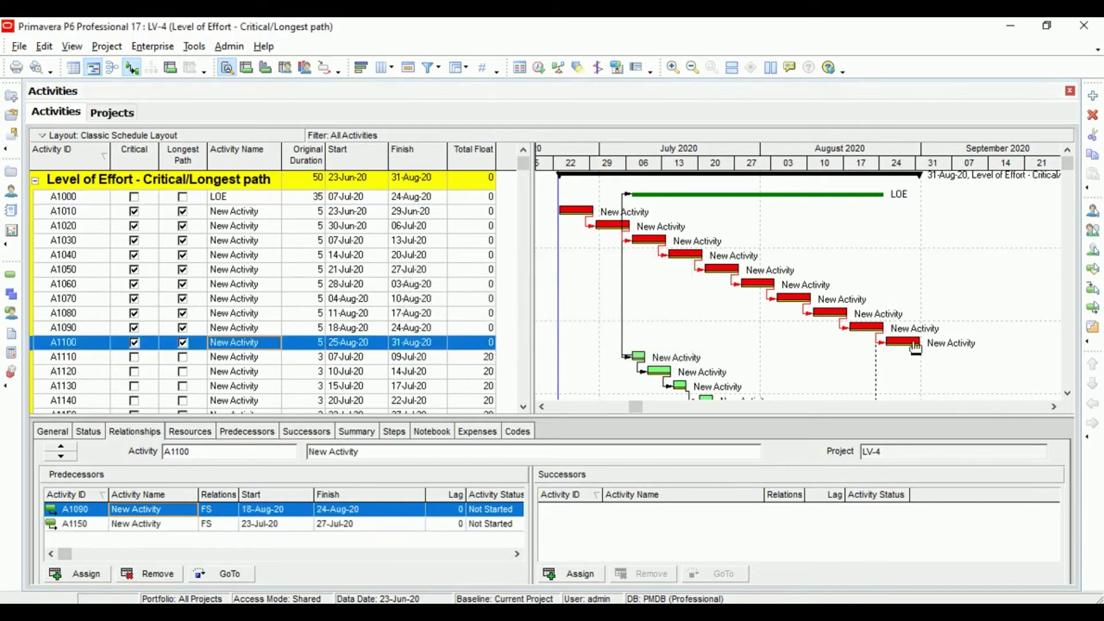
click(243, 198)
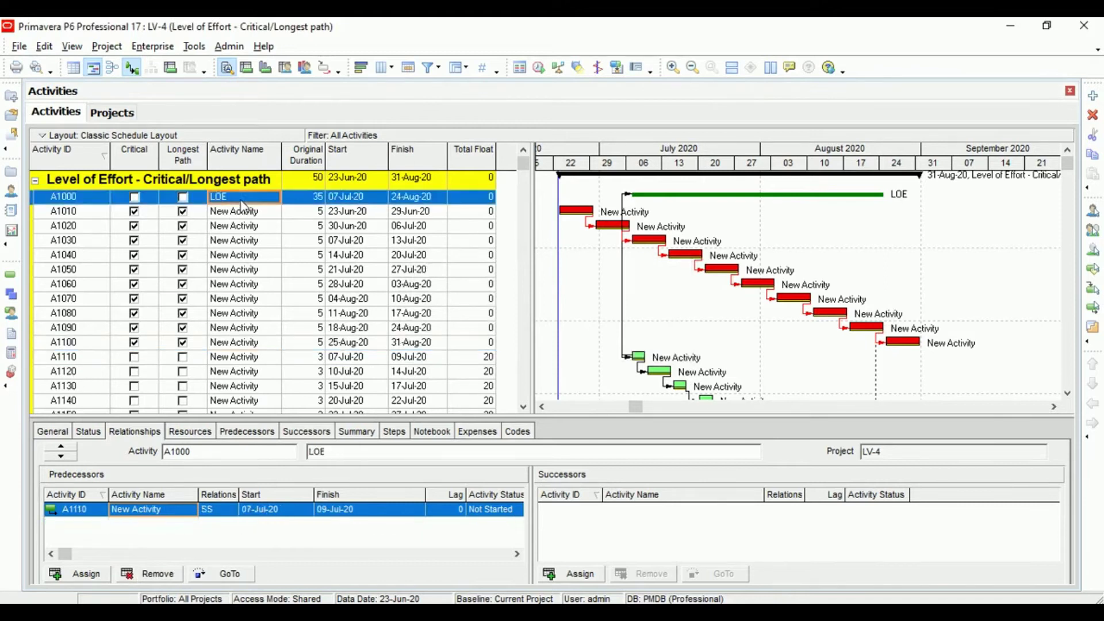
click(76, 574)
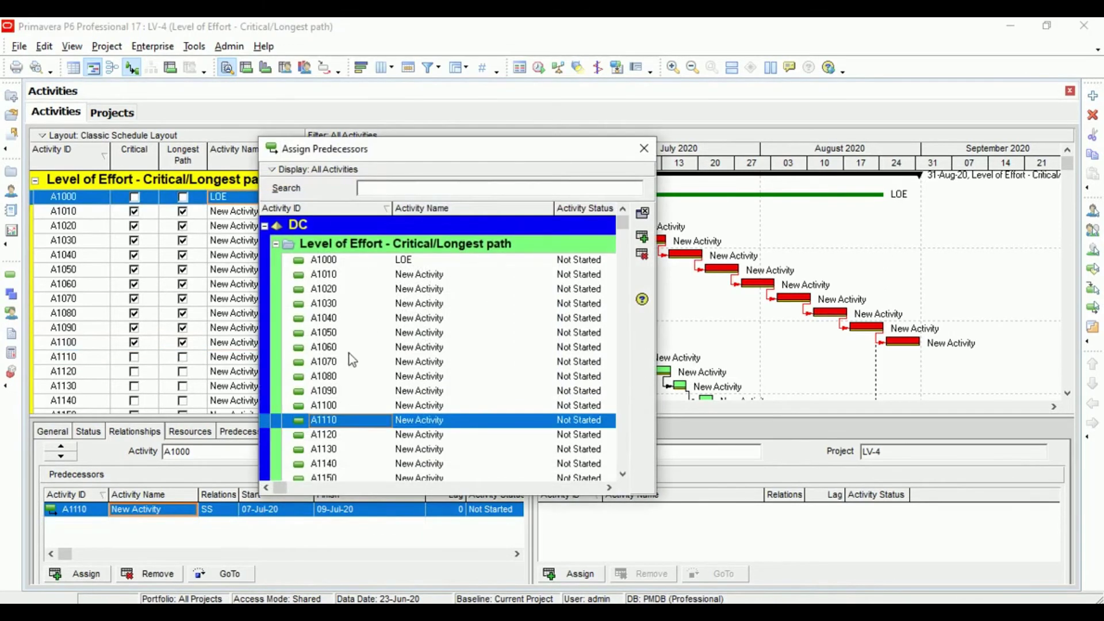
click(360, 409)
click(641, 237)
click(644, 149)
click(218, 510)
click(234, 509)
click(218, 528)
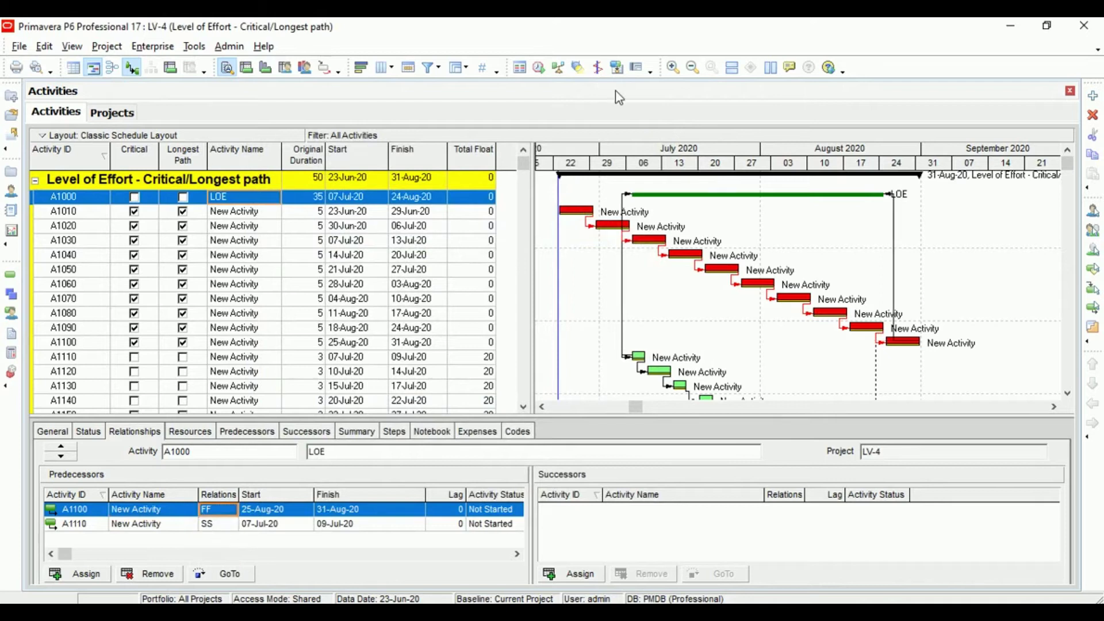
click(539, 67)
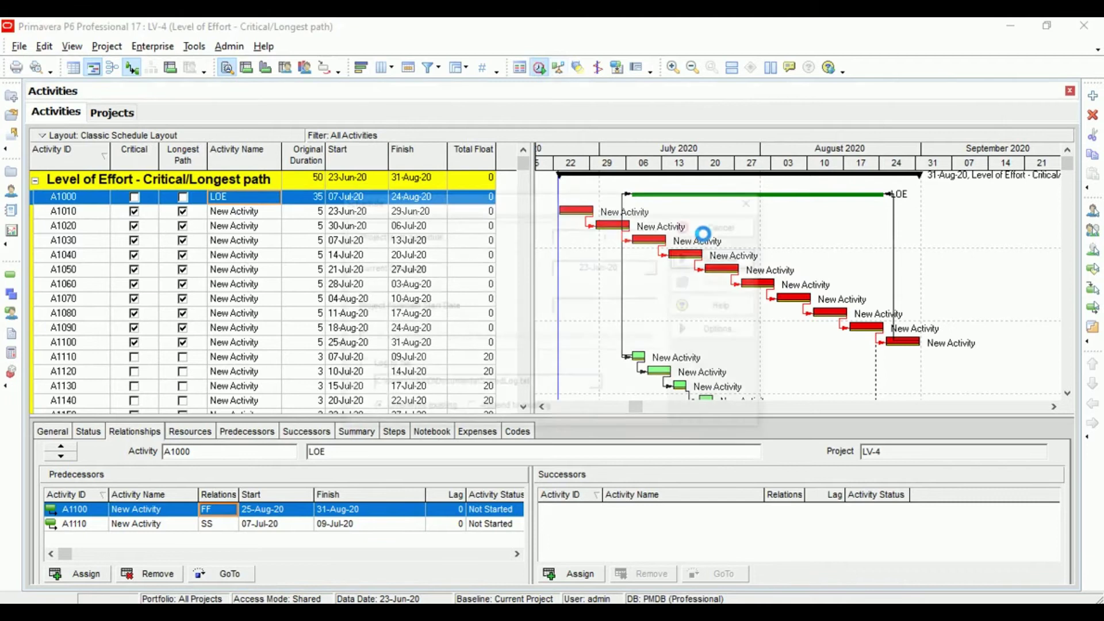
click(702, 259)
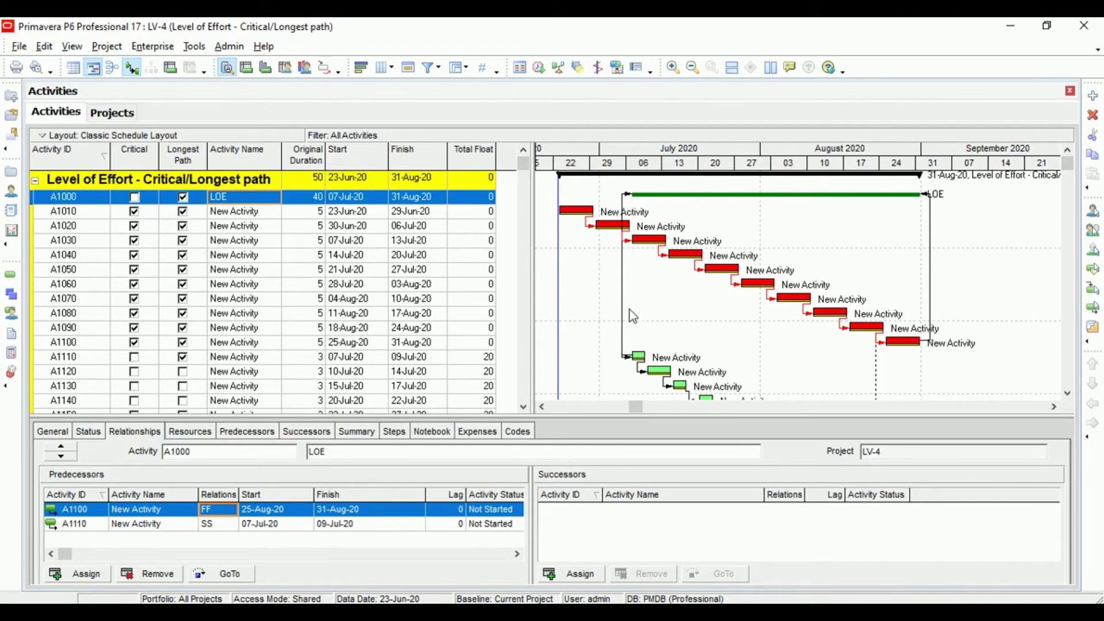
- Examine activity A1110's total float, longest path flag and successor link to LOE A1000
click(637, 356)
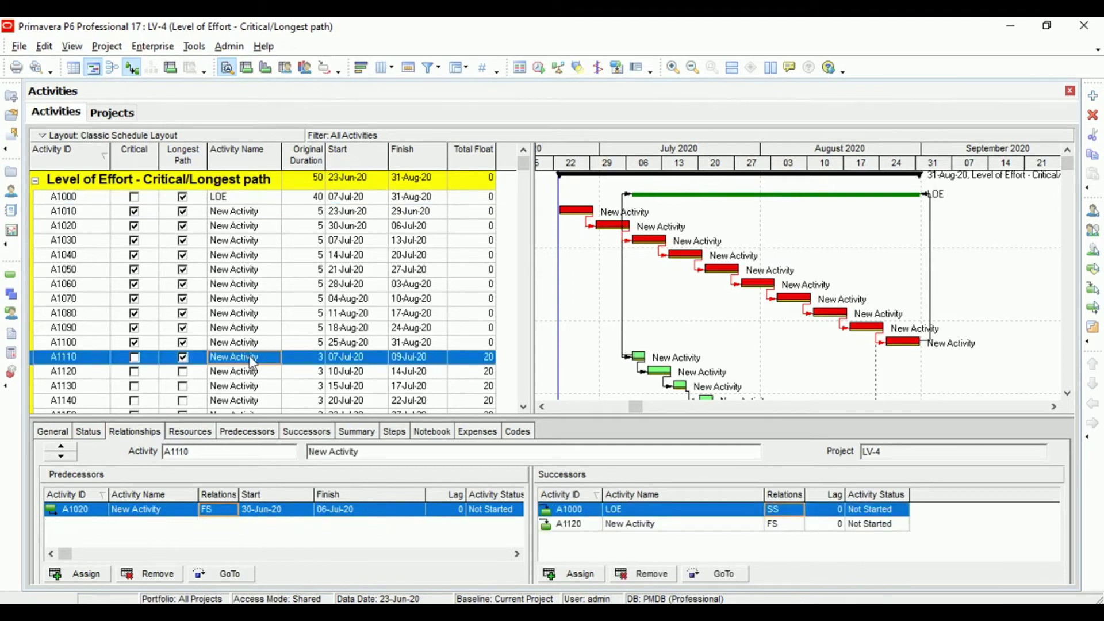
click(476, 361)
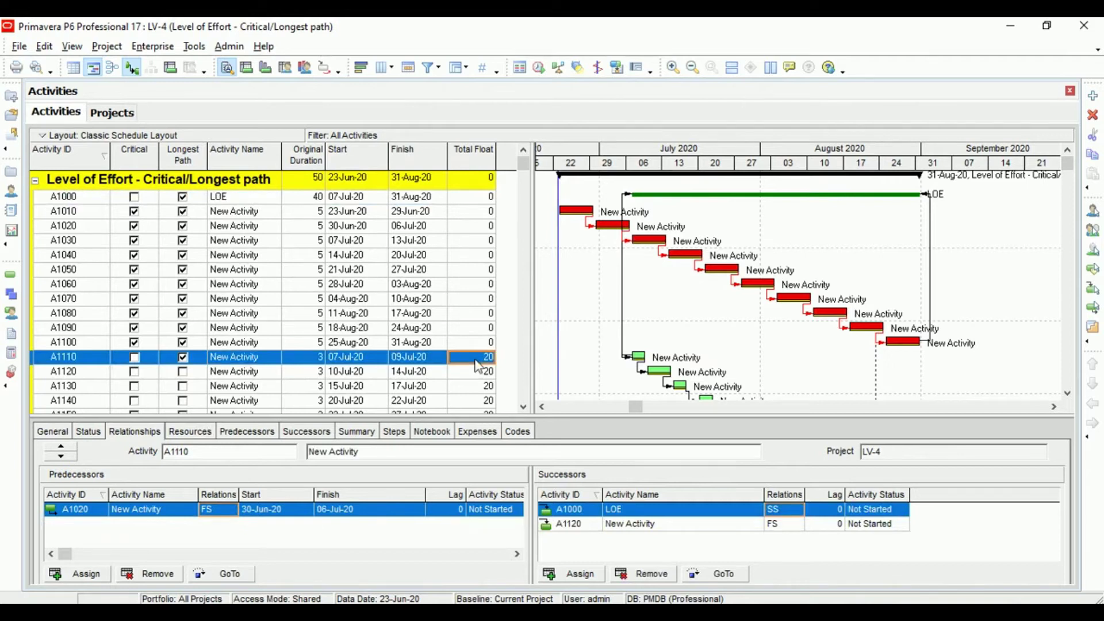
click(238, 203)
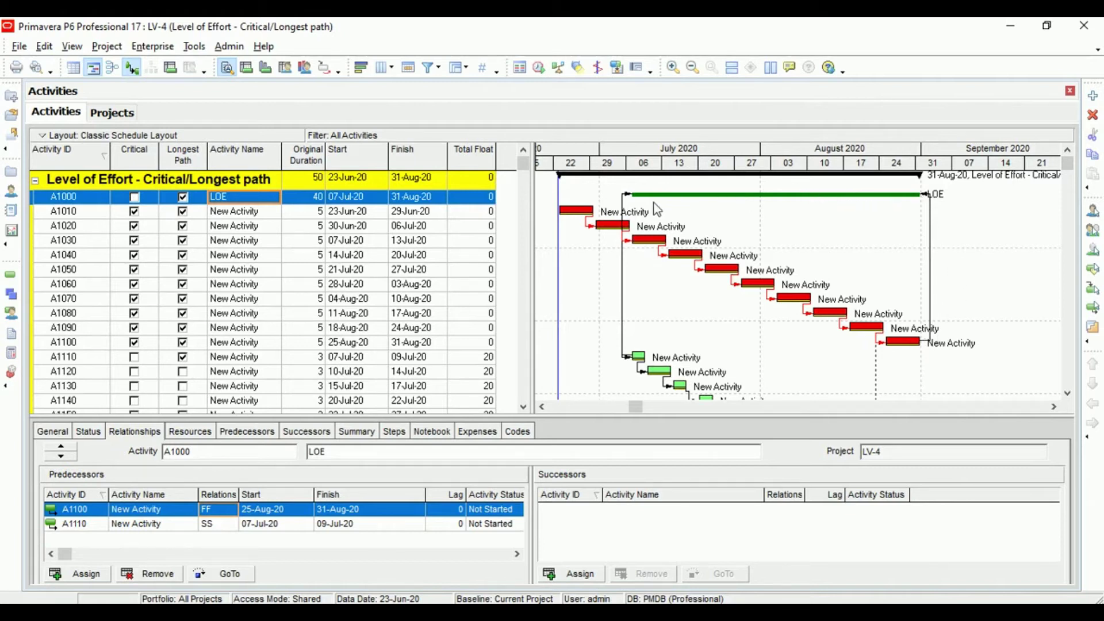
click(637, 356)
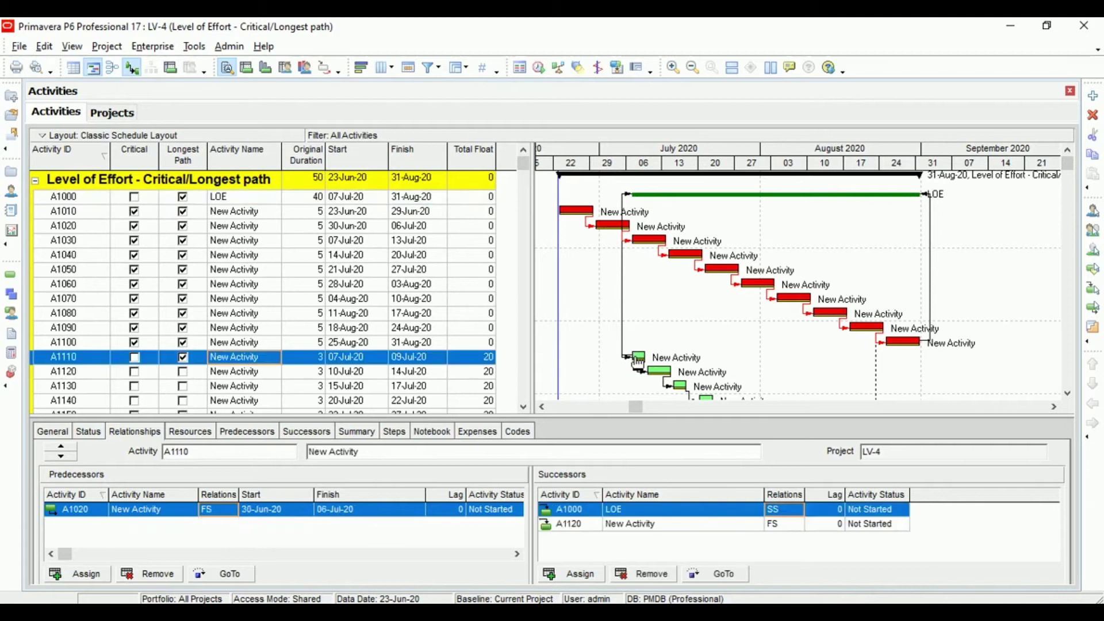
- Assign A1090 as a predecessor of LOE activity A1000
click(245, 199)
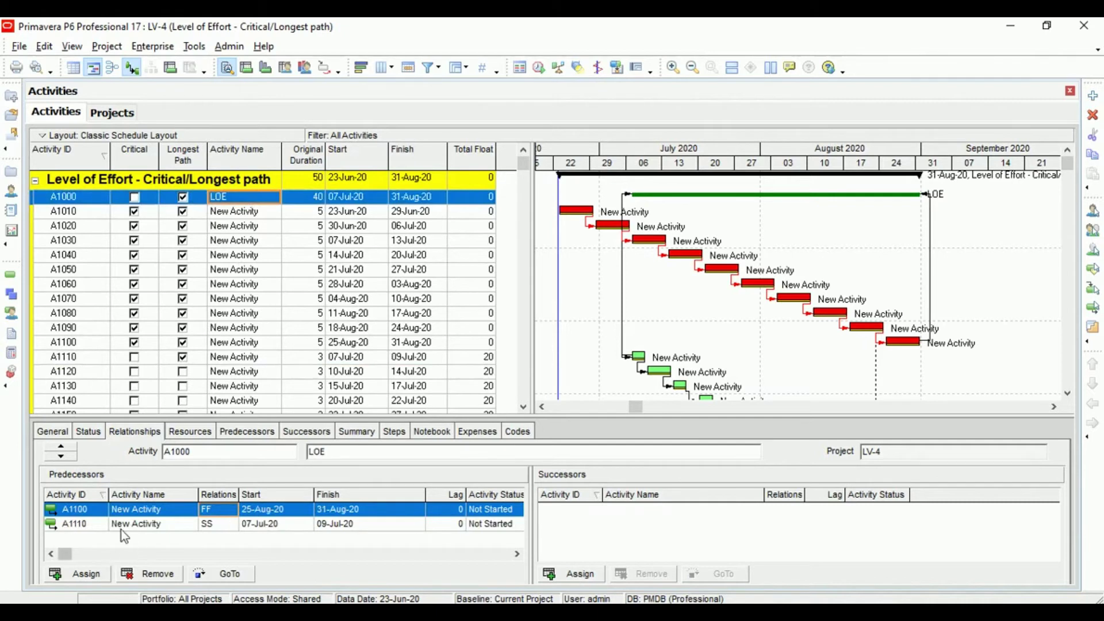
click(99, 574)
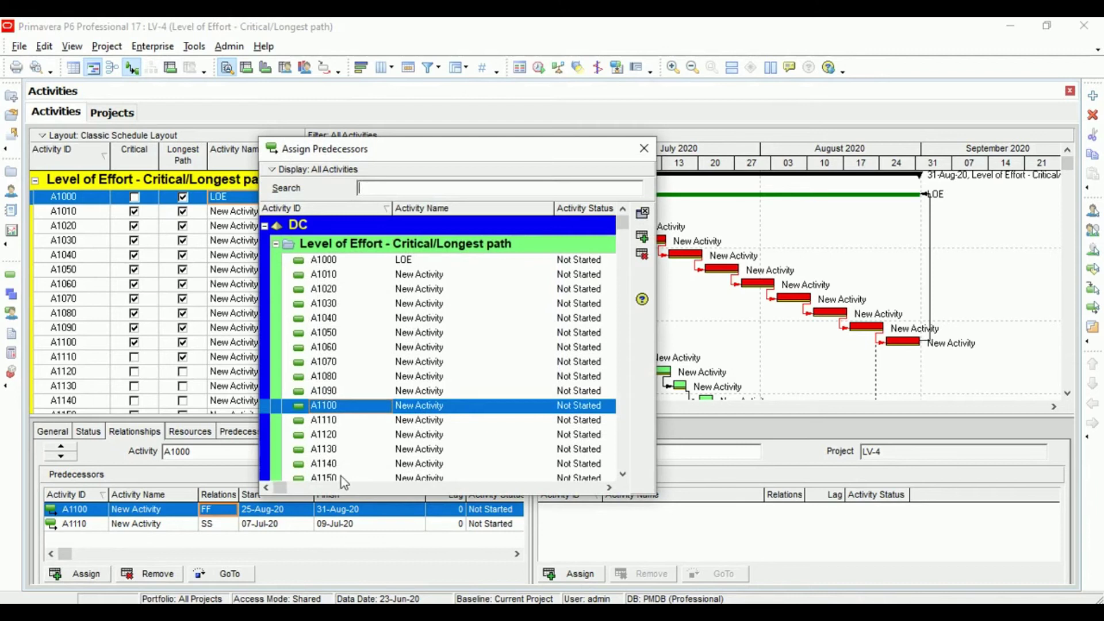
click(332, 393)
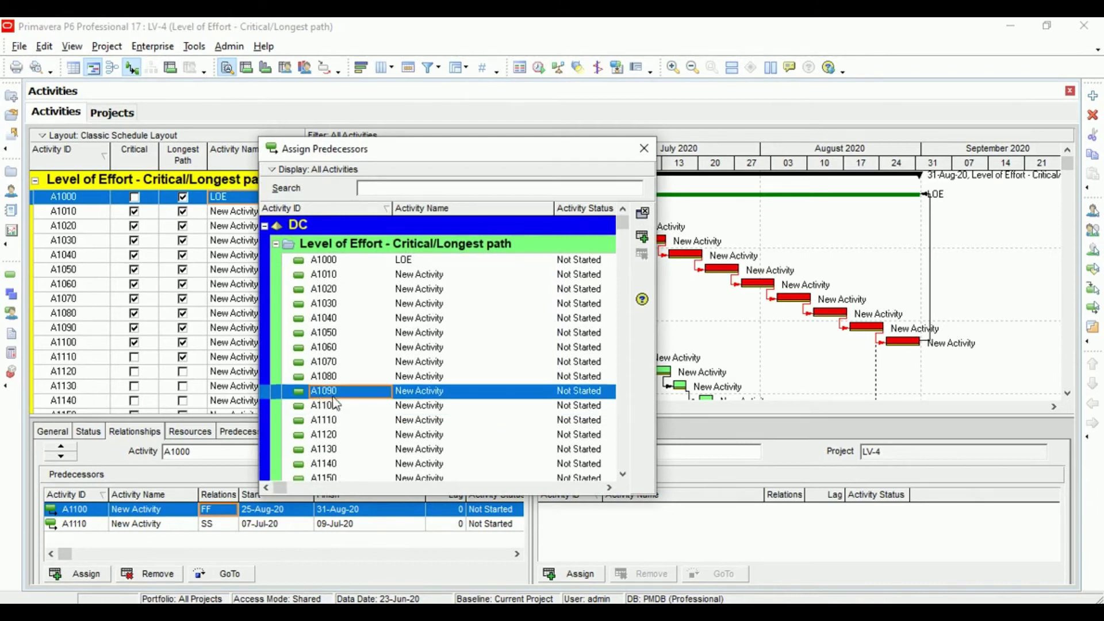
click(642, 236)
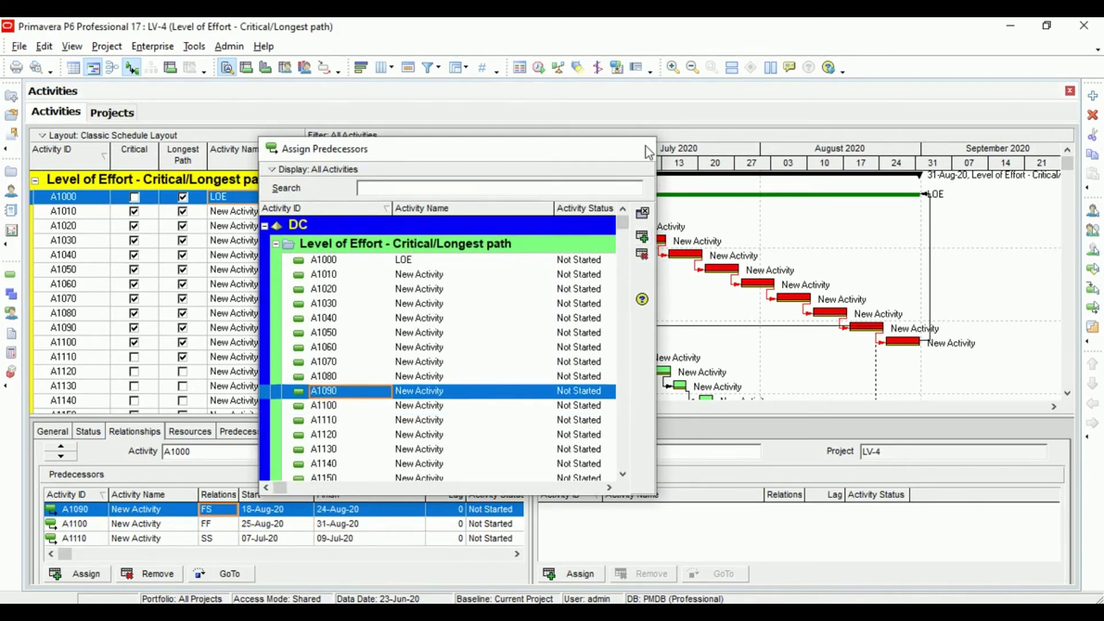
click(645, 147)
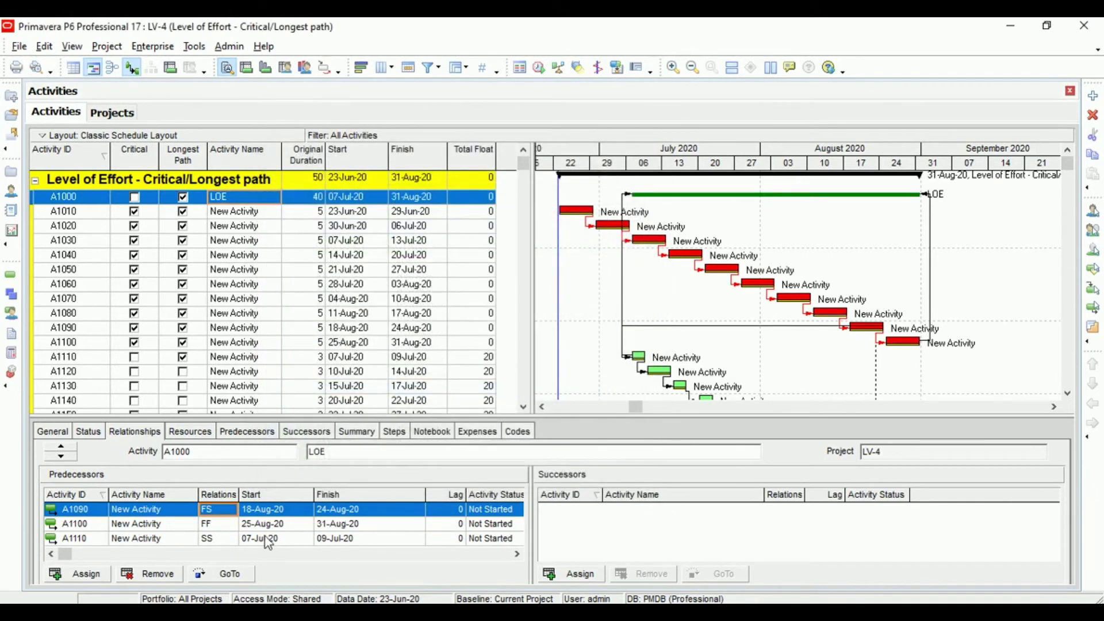
- Remove predecessor A1100 from LOE activity A1000
click(76, 526)
click(148, 573)
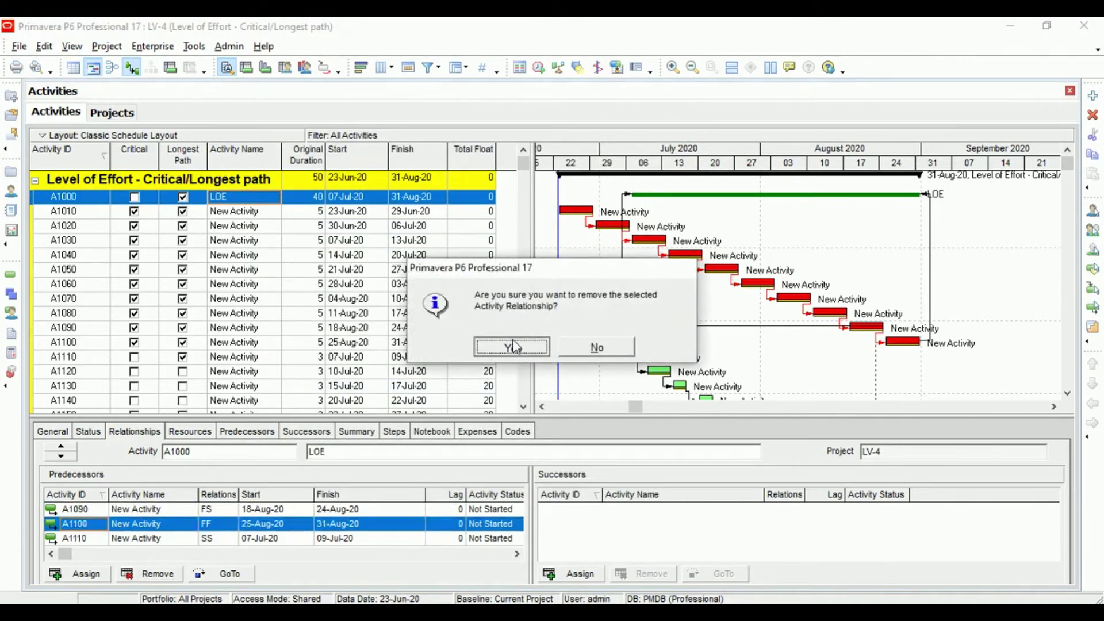
click(513, 347)
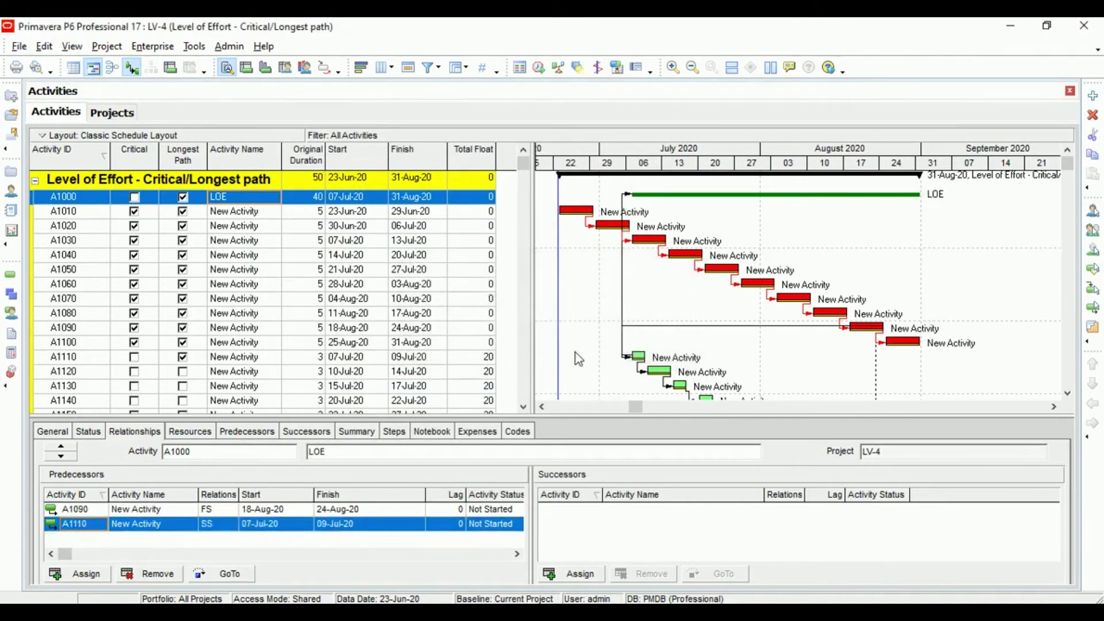
- Change the A1090 predecessor relationship of LOE A1000 to FF and reschedule the project
click(217, 509)
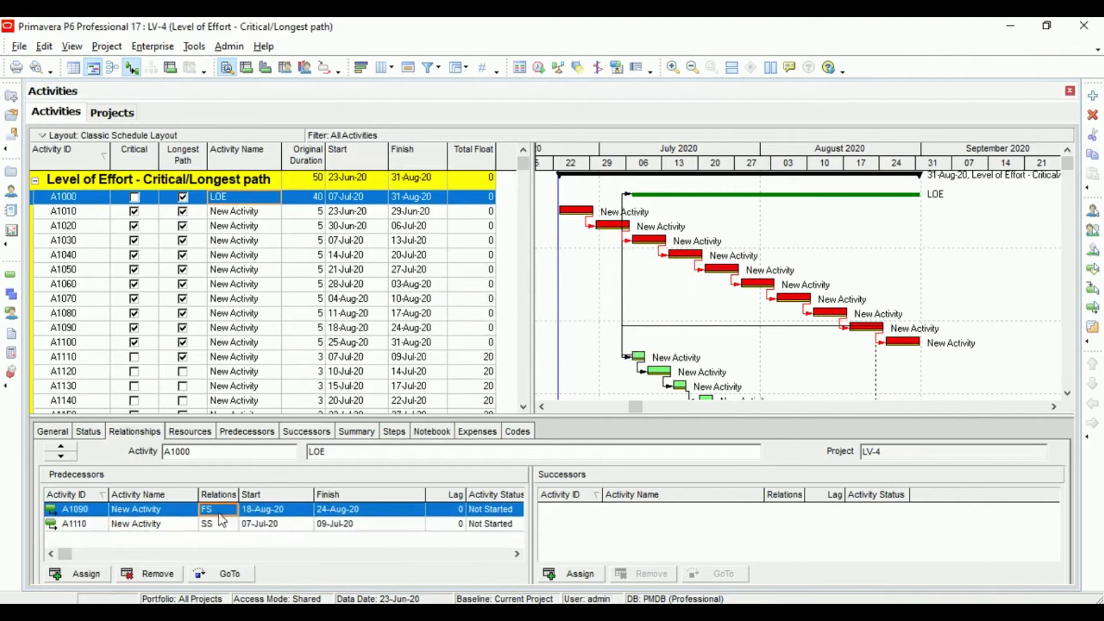
click(539, 67)
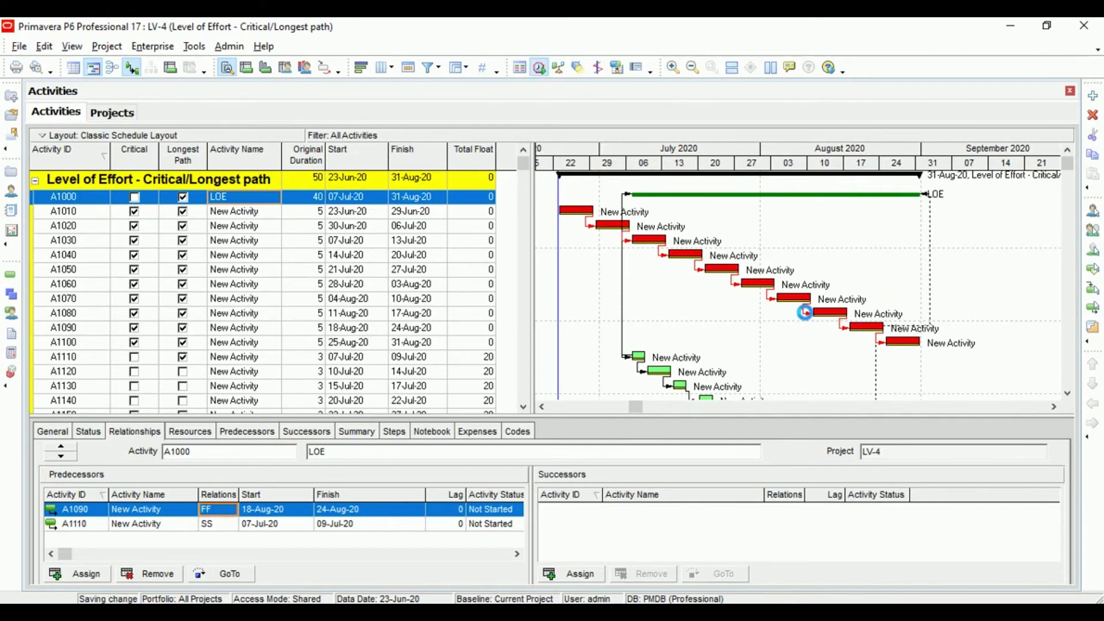
click(720, 259)
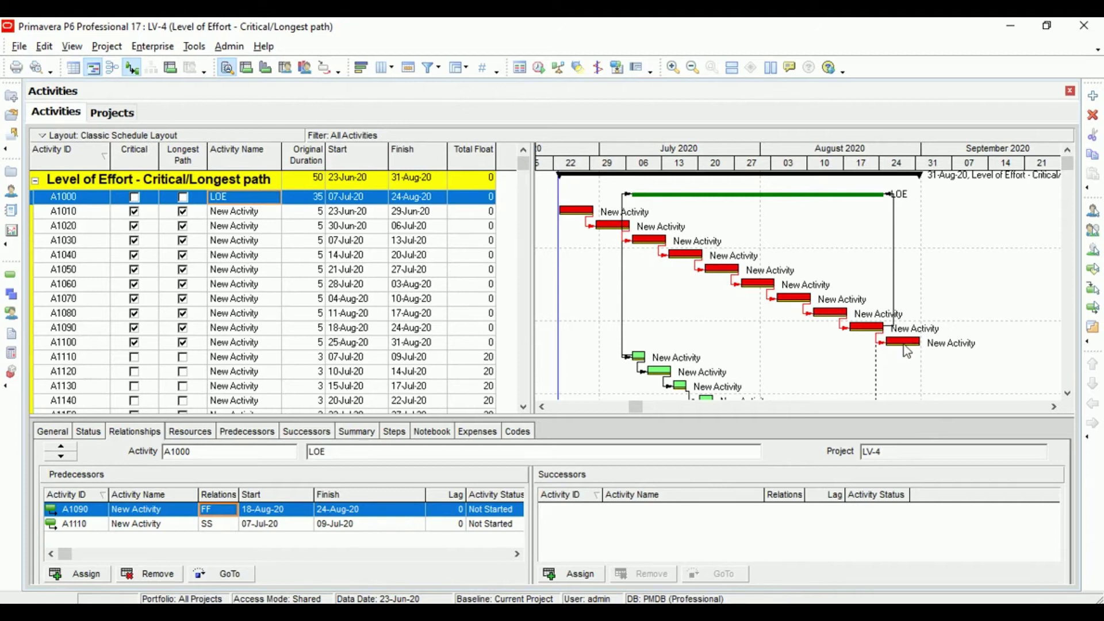
- Switch to the LinkedIn discussion and read the comment on using LOE only for activities running the project's duration
click(246, 360)
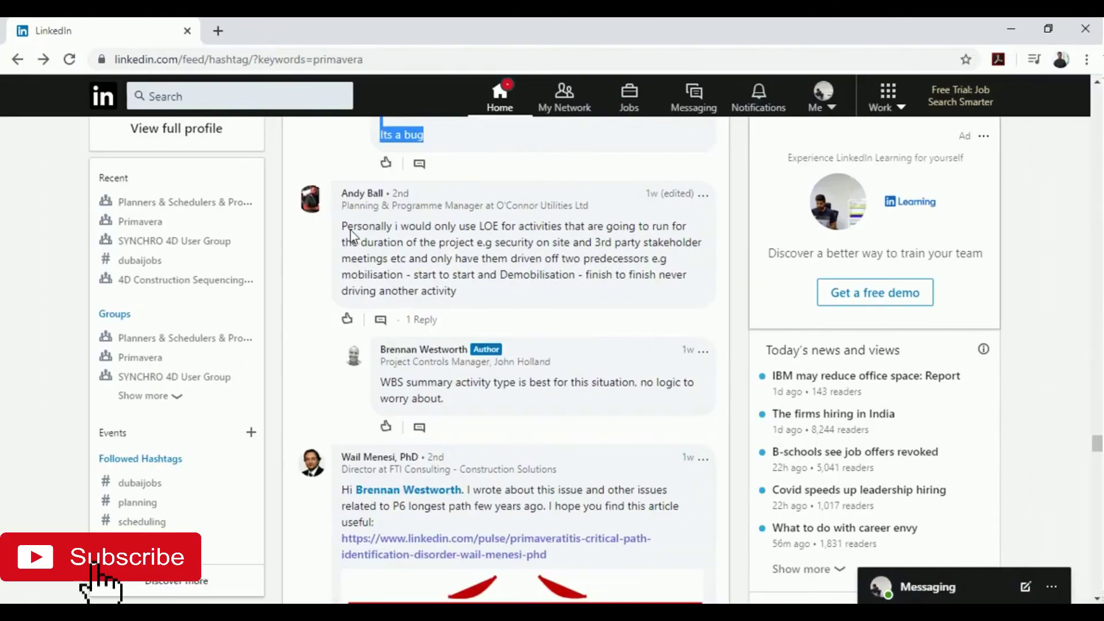
drag(347, 227, 533, 247)
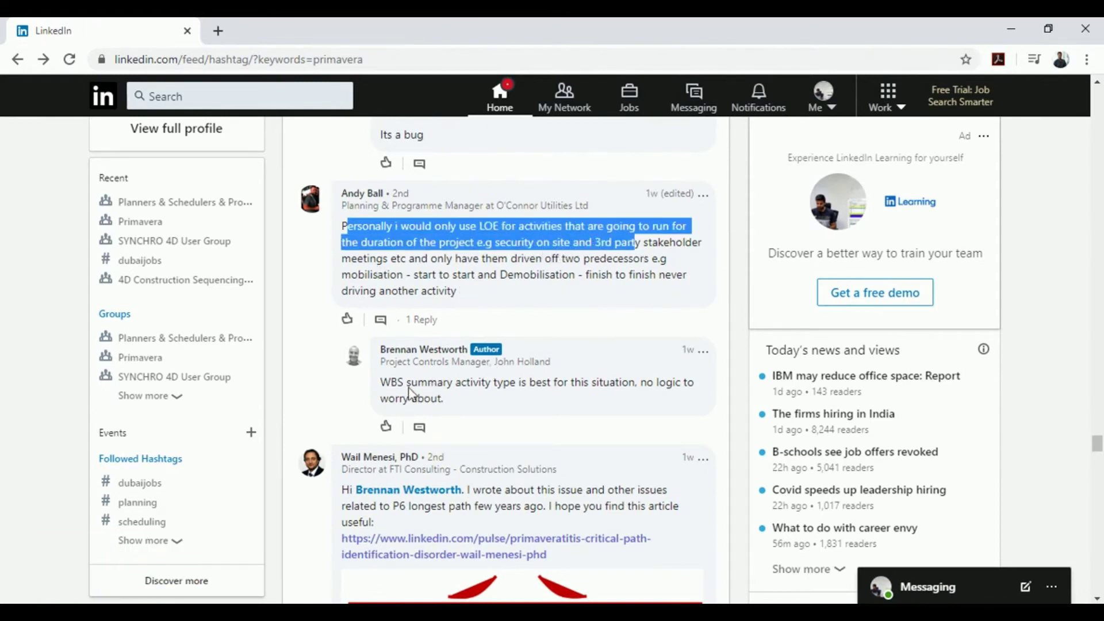
click(346, 225)
drag(364, 237, 465, 281)
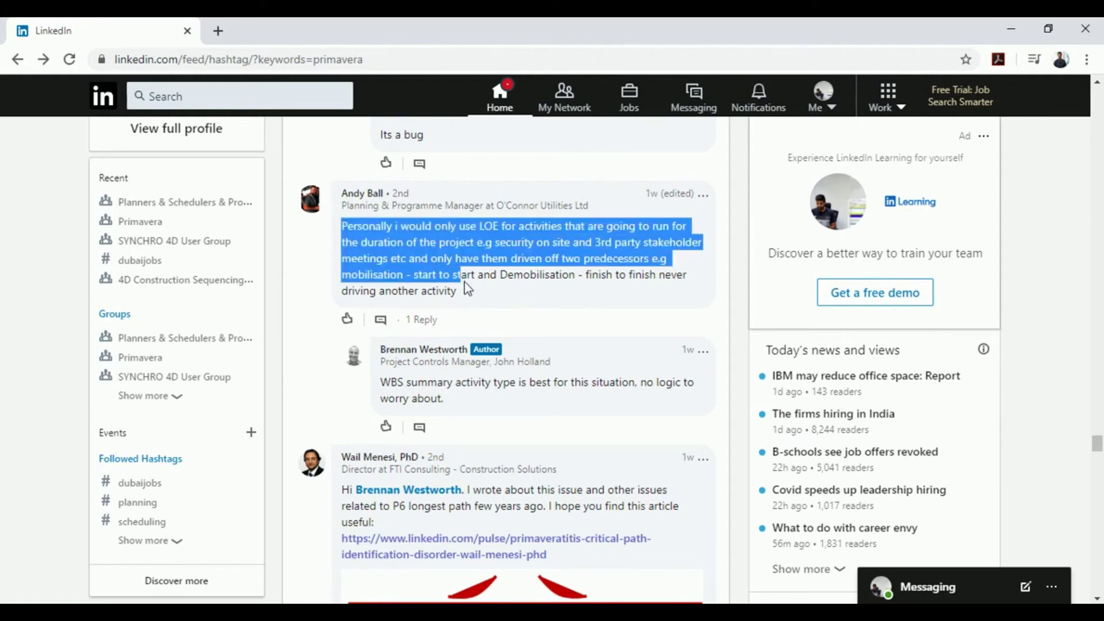
- Switch back to Primavera P6, open the LEVEL OF EFFORT project and show its April to September 2019 bars in the Gantt chart
key(alt+Tab)
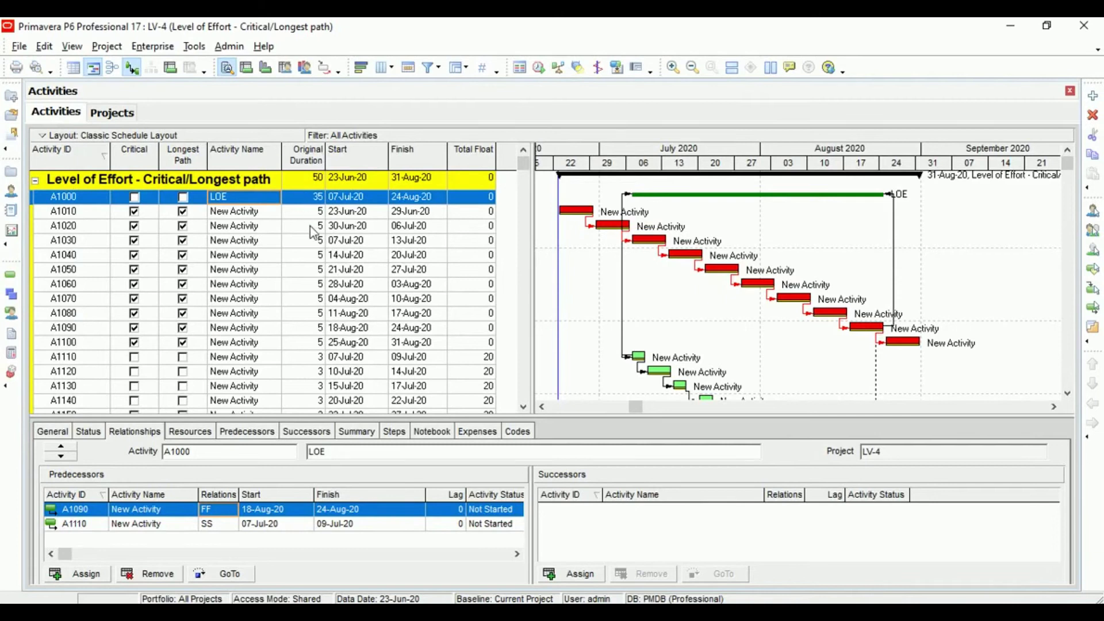
click(292, 211)
click(300, 198)
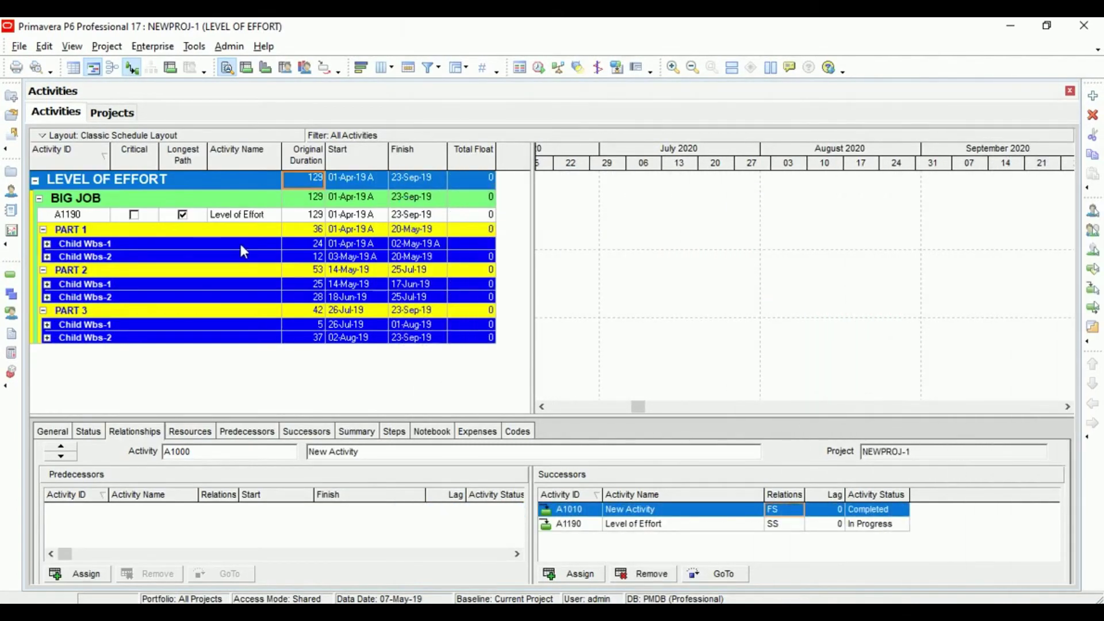
drag(676, 161, 948, 198)
drag(584, 155, 1092, 179)
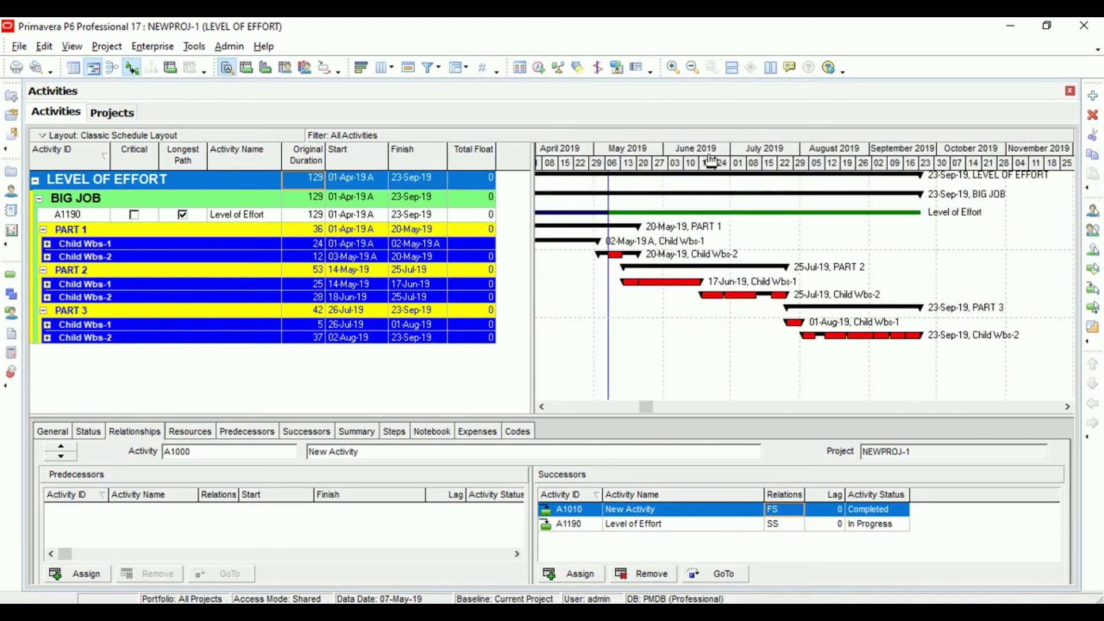
drag(694, 167, 651, 176)
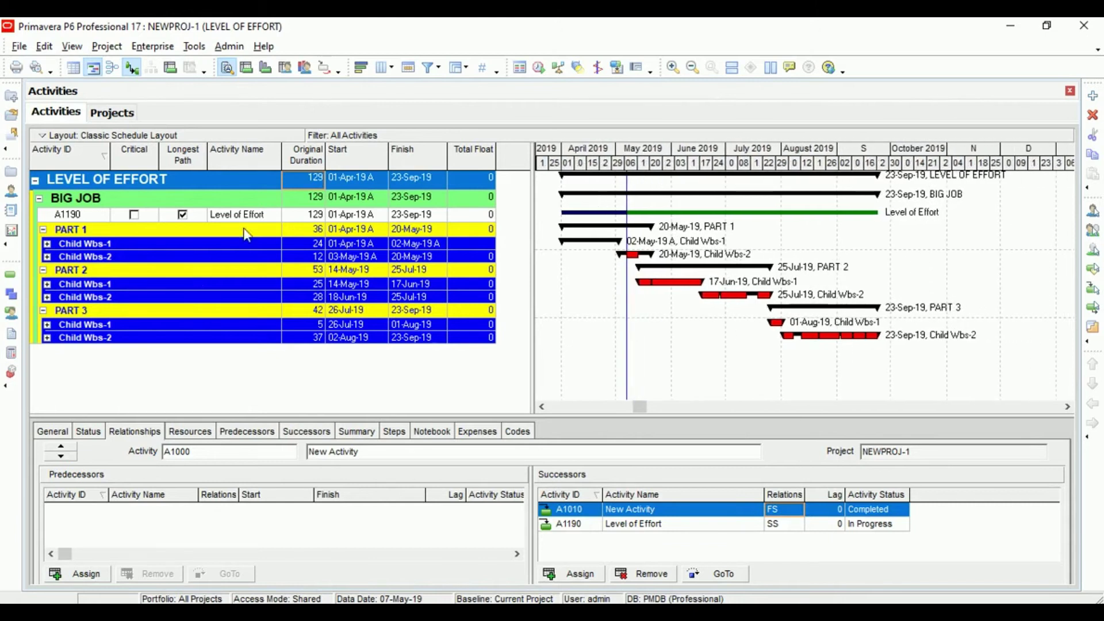
- Examine the relationships of LOE activity A1190 and the BIG JOB, PART 1, PART 2 and PART 3 WBS bands
click(252, 219)
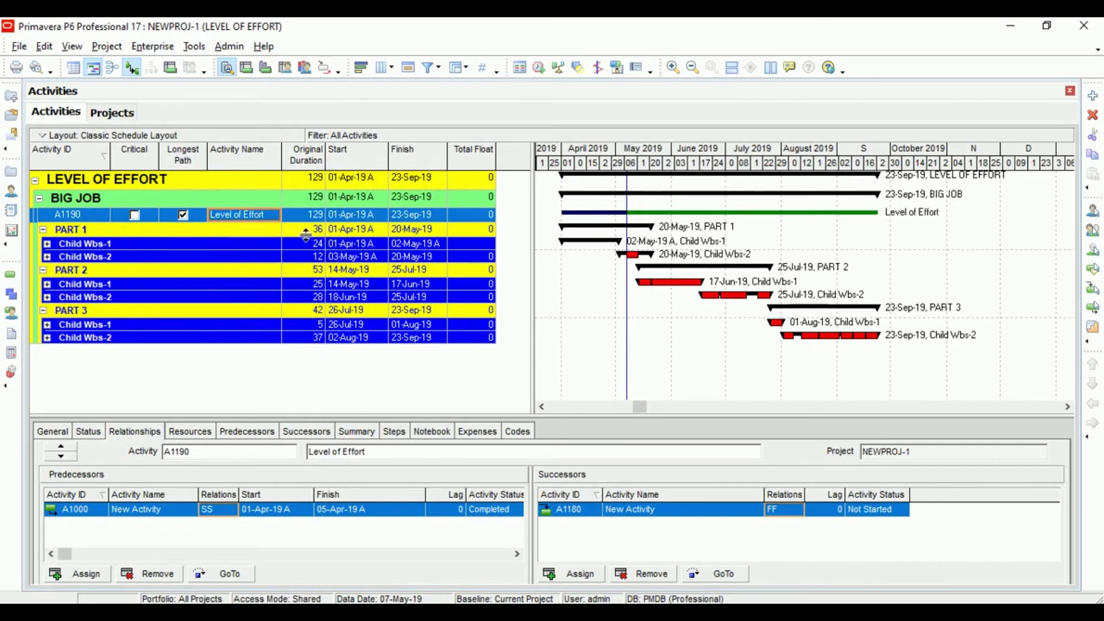
click(108, 201)
click(134, 200)
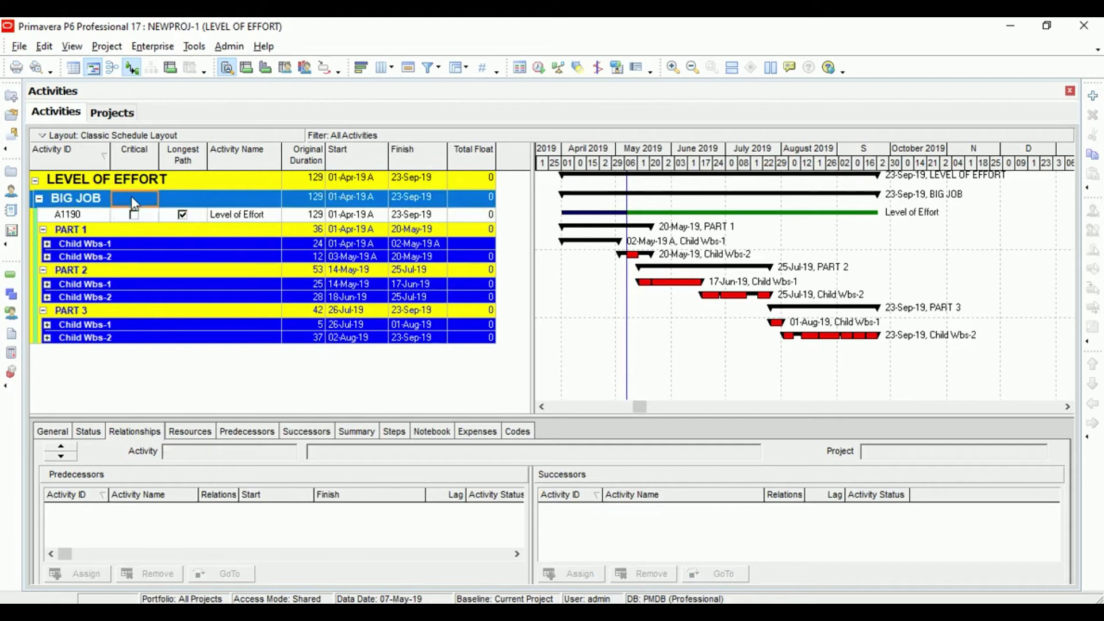
click(84, 232)
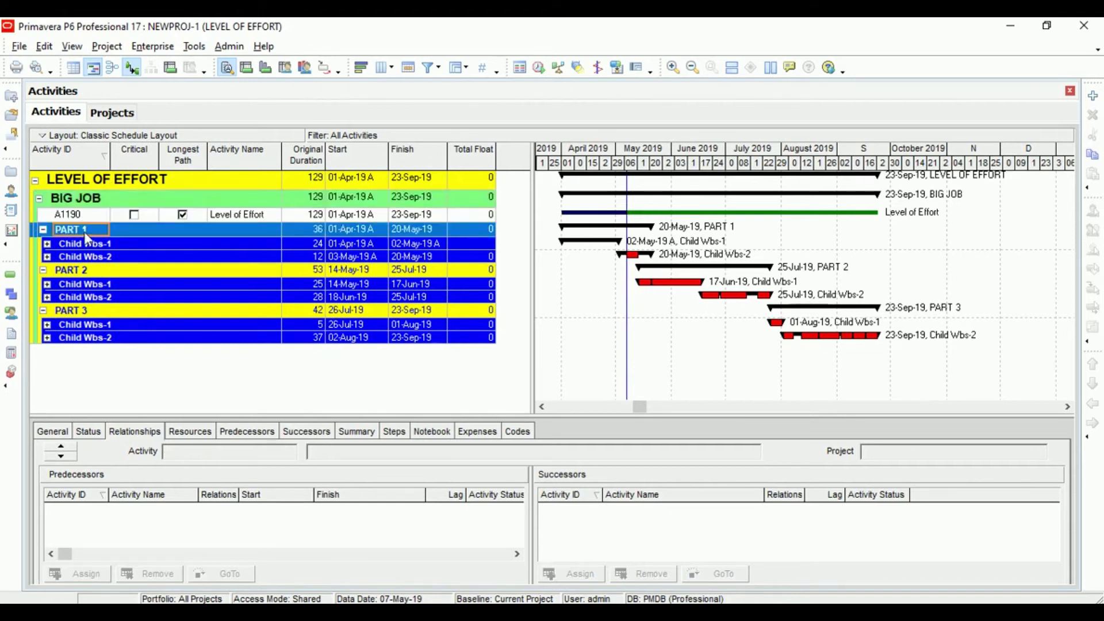
click(103, 269)
click(139, 309)
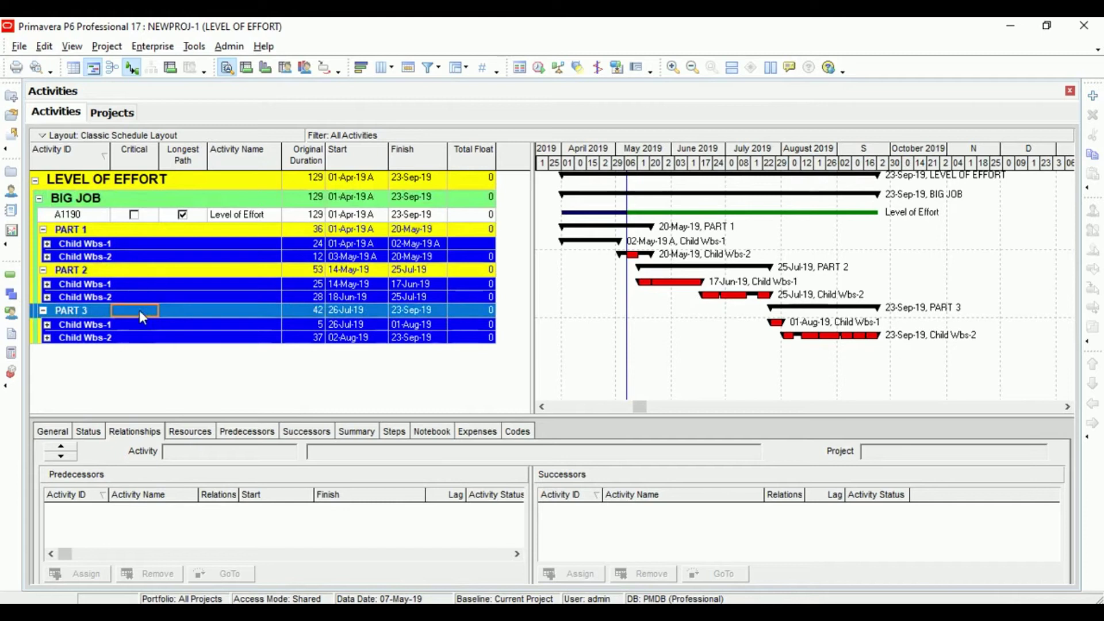
click(121, 268)
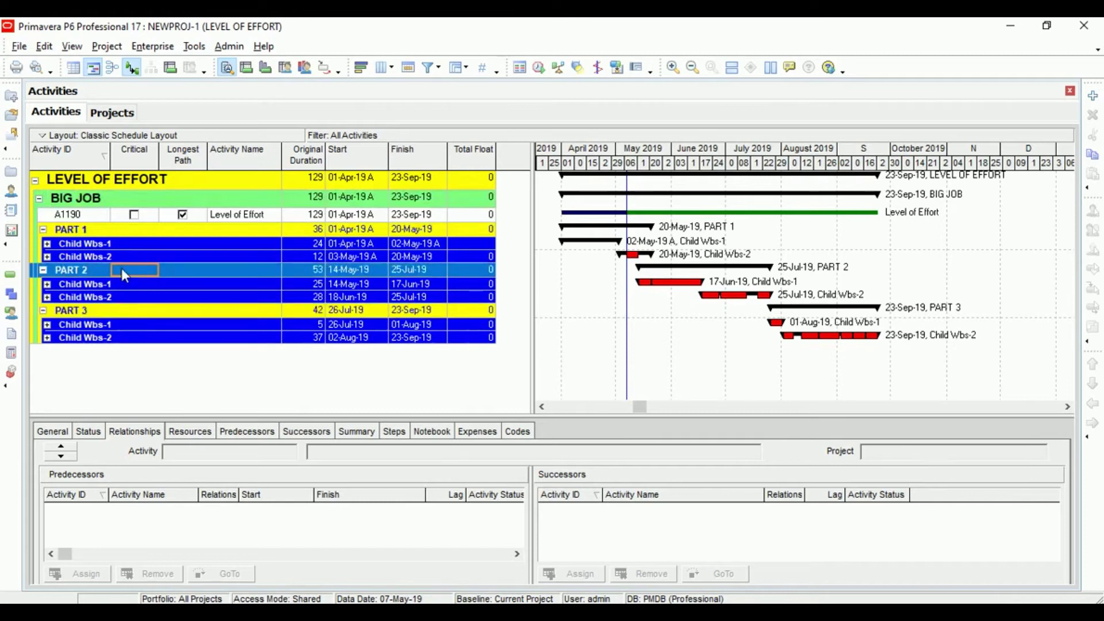
click(101, 233)
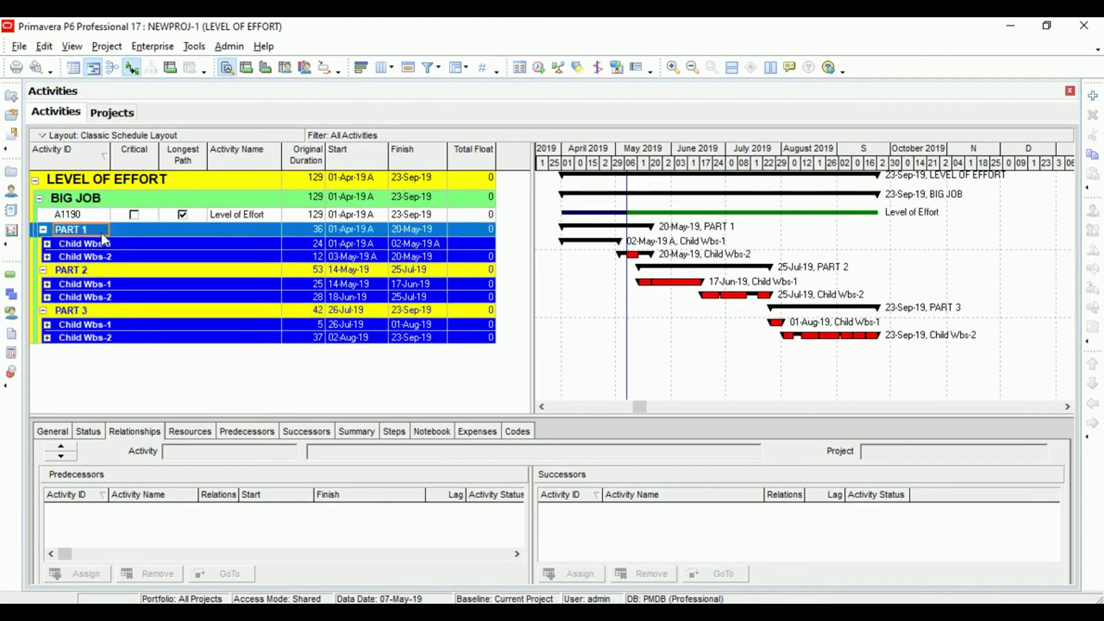
click(147, 268)
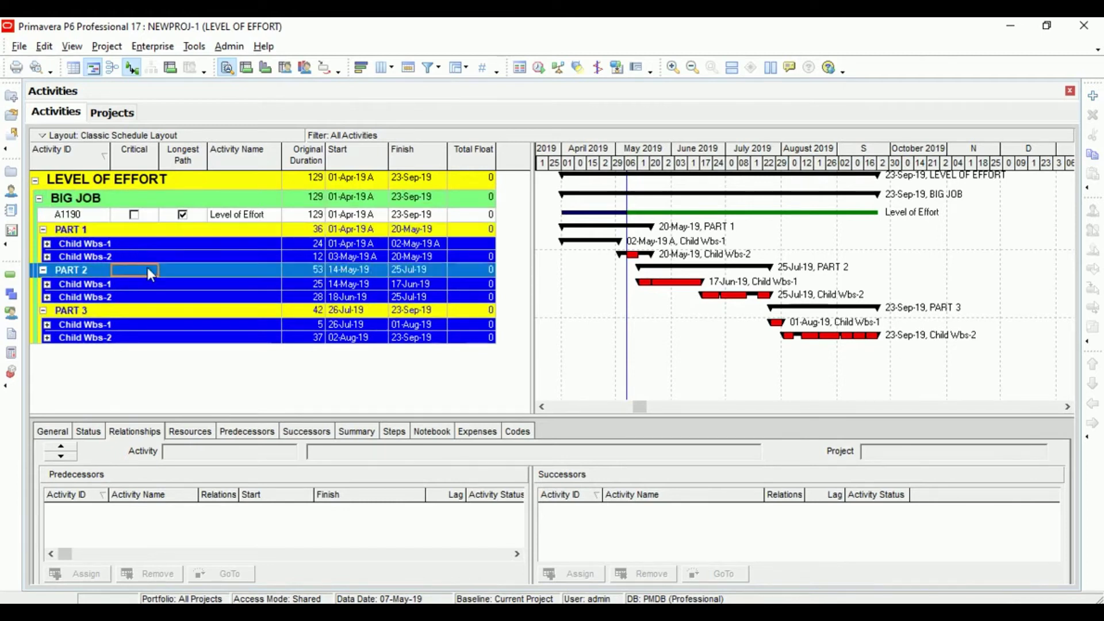
click(143, 309)
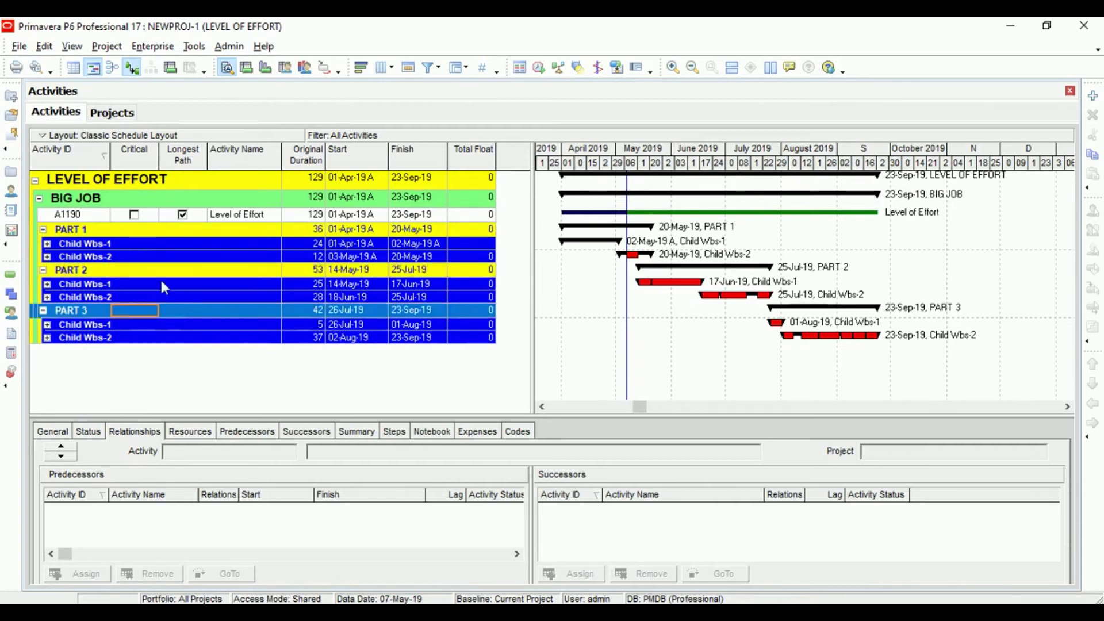
- Compare the dates and span of LOE activity A1190 with PART 1 and with Child Wbs-2 under PART 3
click(237, 215)
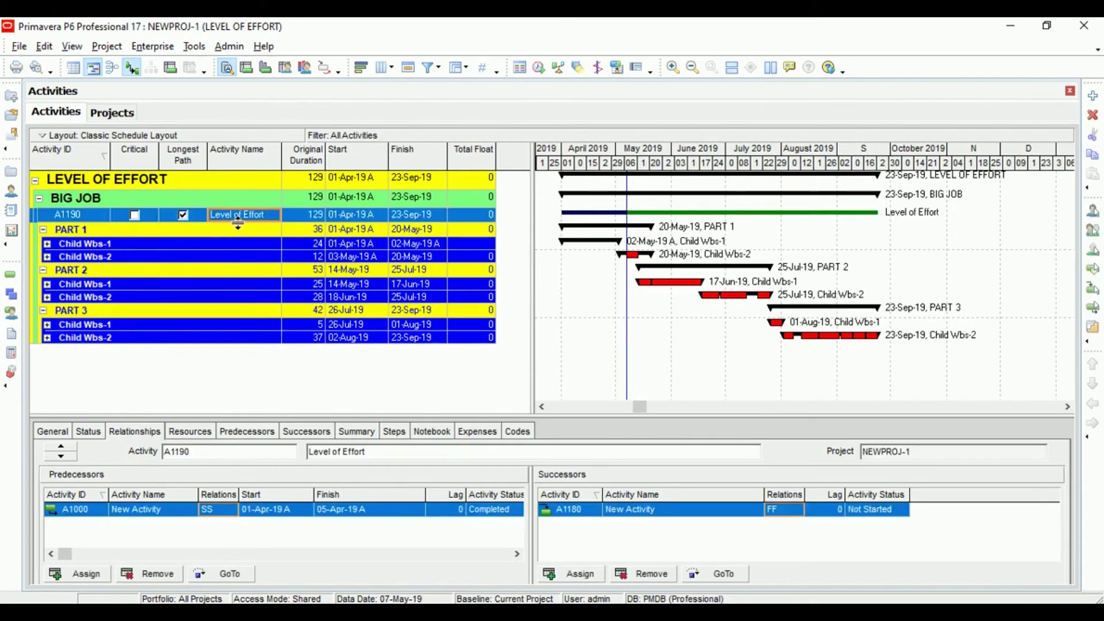
click(67, 230)
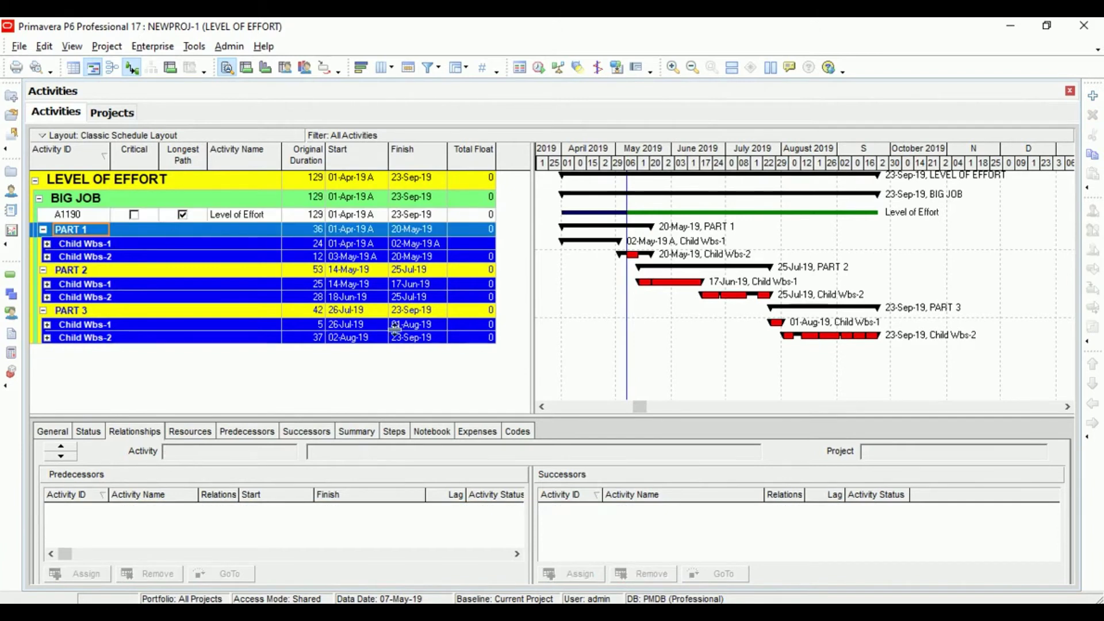
click(358, 339)
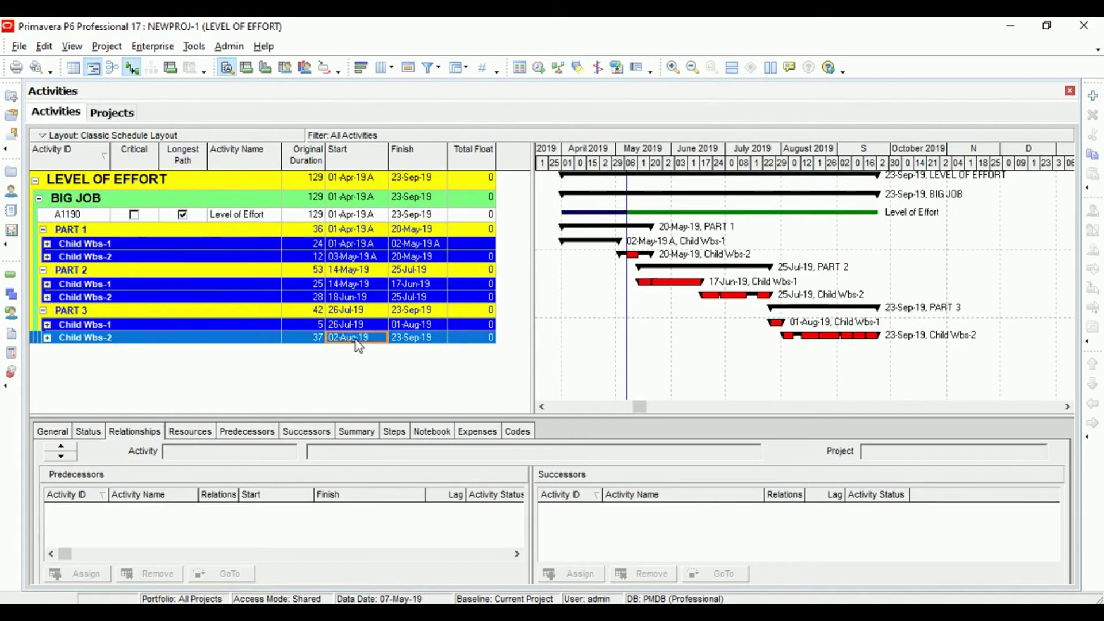
click(268, 218)
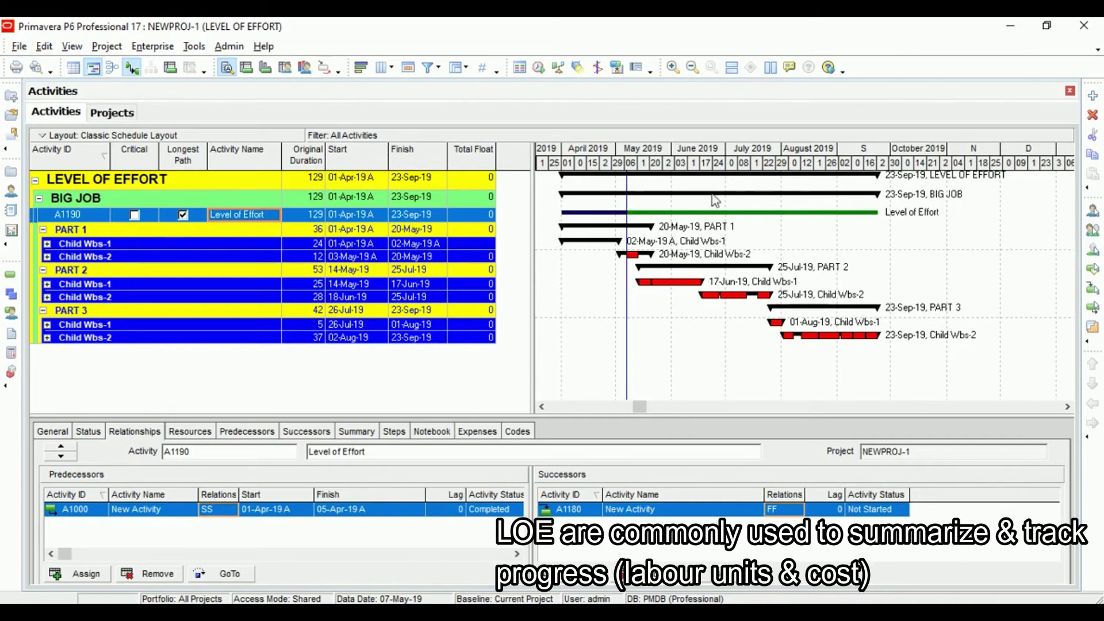
click(338, 218)
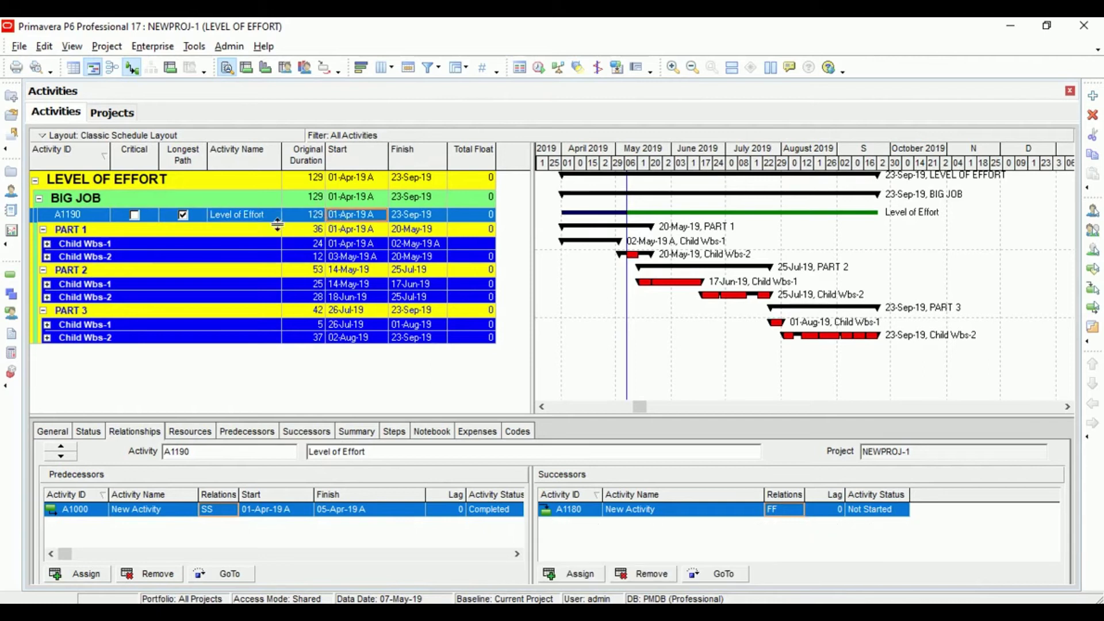
click(250, 218)
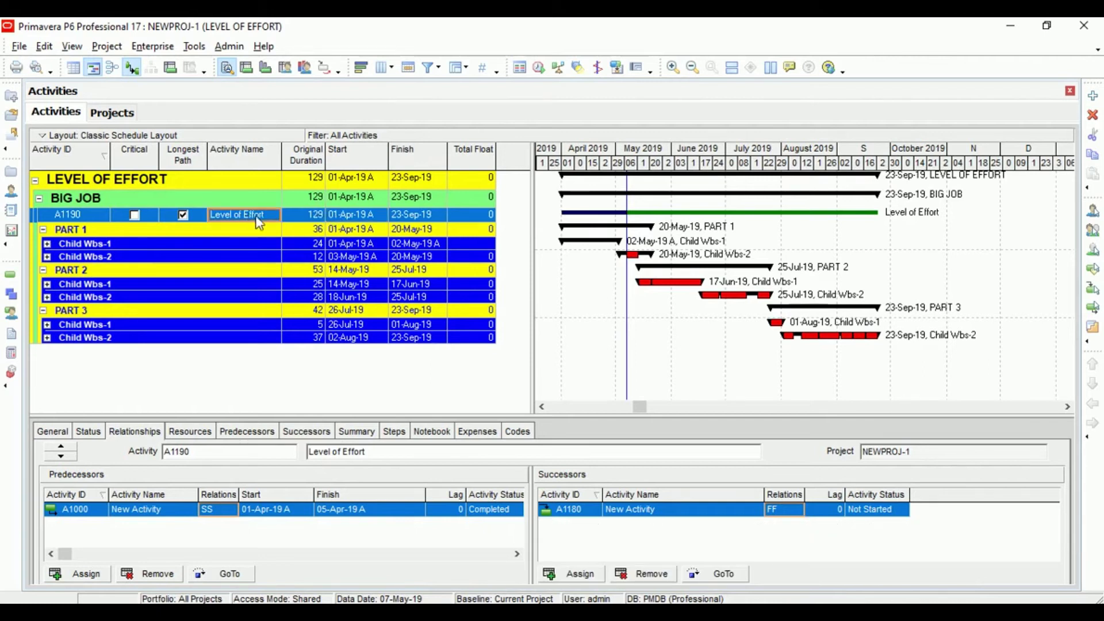
click(357, 218)
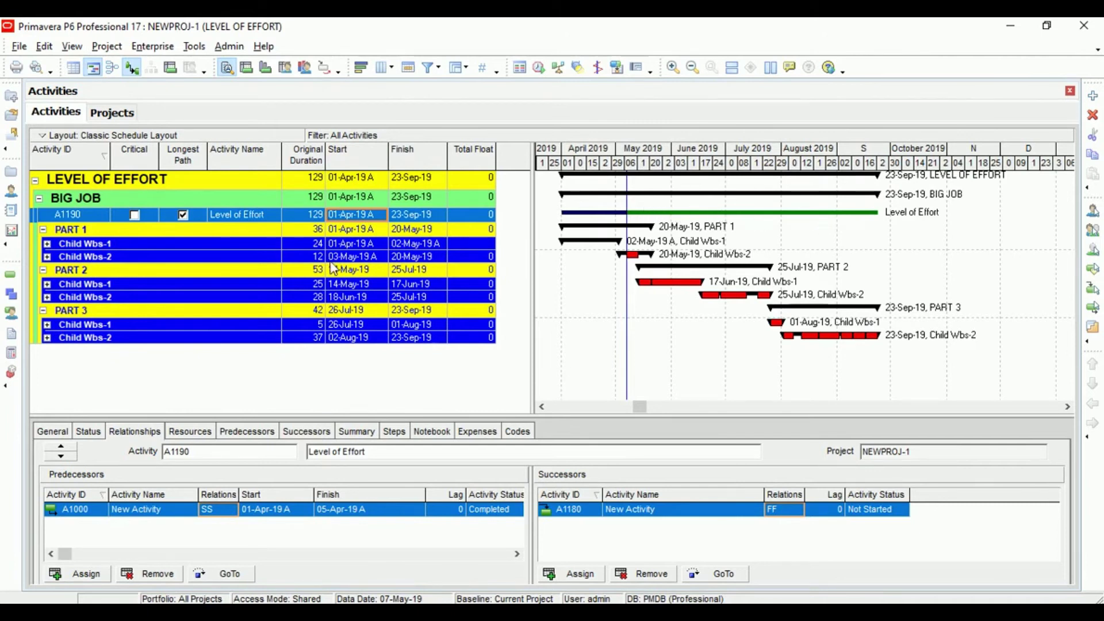
click(246, 216)
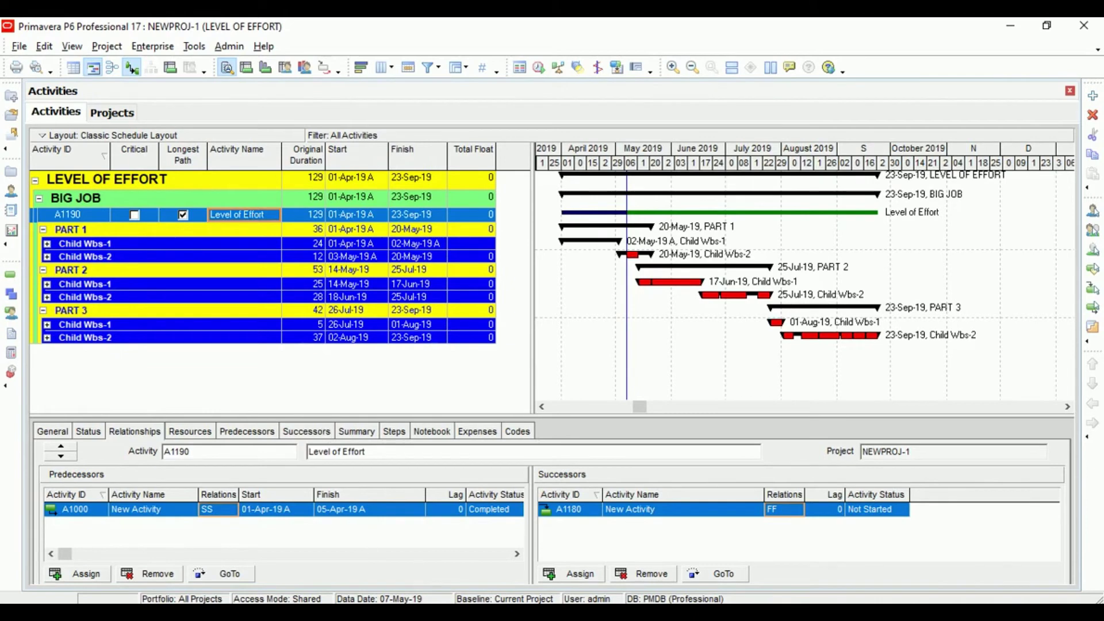
- Return to the LinkedIn discussion and highlight the whole comment about driving LOE activities from two predecessors
mouse_move(418, 612)
click(573, 547)
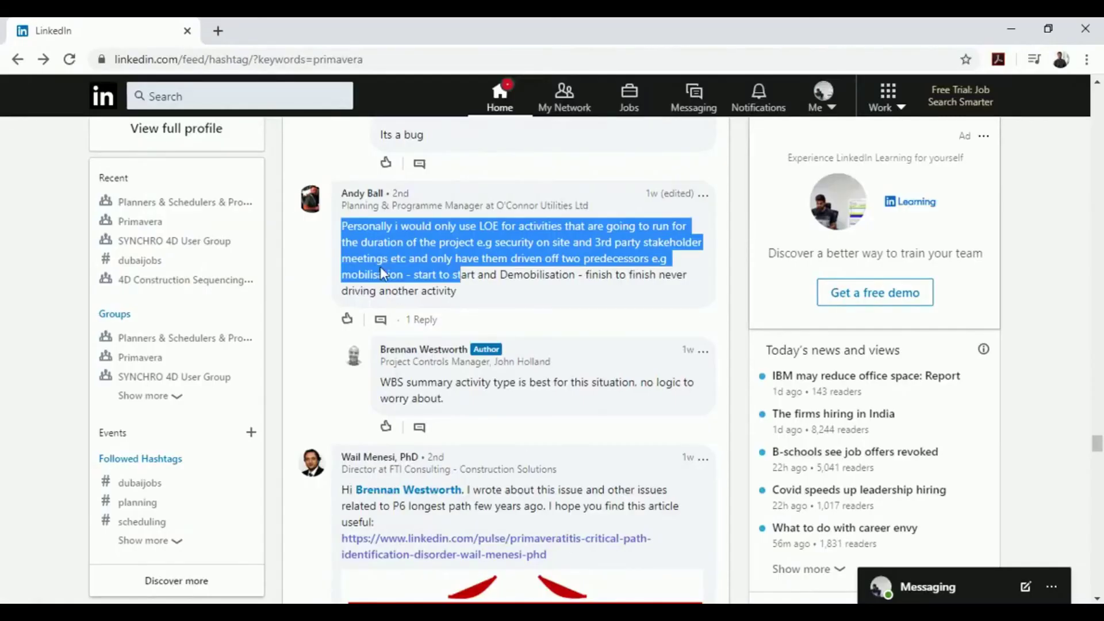
drag(346, 230, 463, 295)
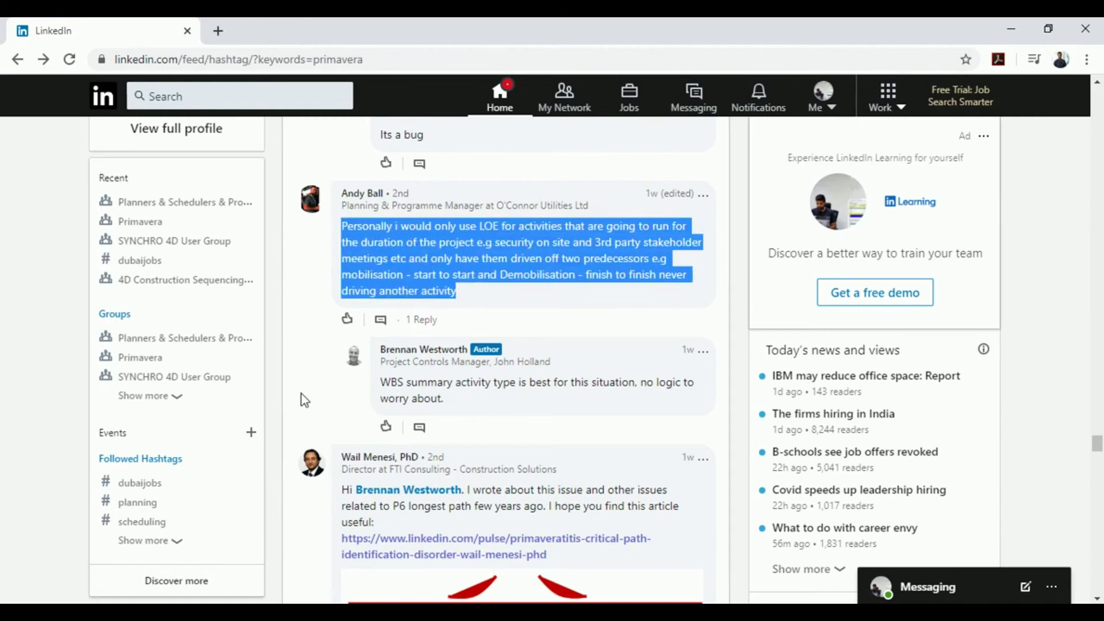
- Highlight the LinkedIn reply recommending the WBS summary activity type because it has no logic to worry about
click(3, 384)
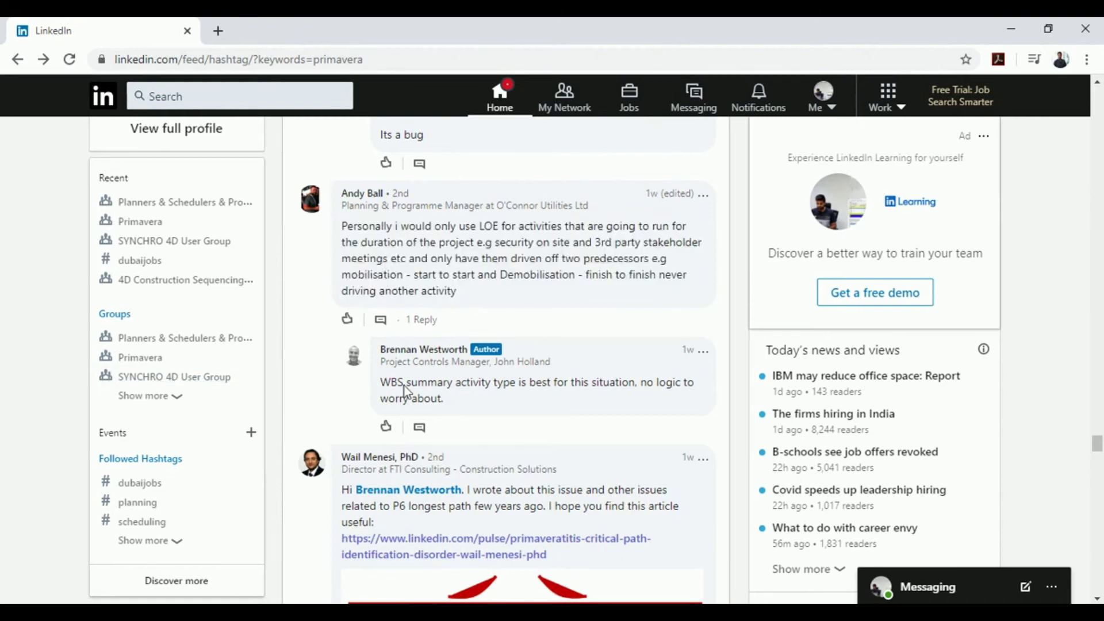
drag(400, 386, 575, 397)
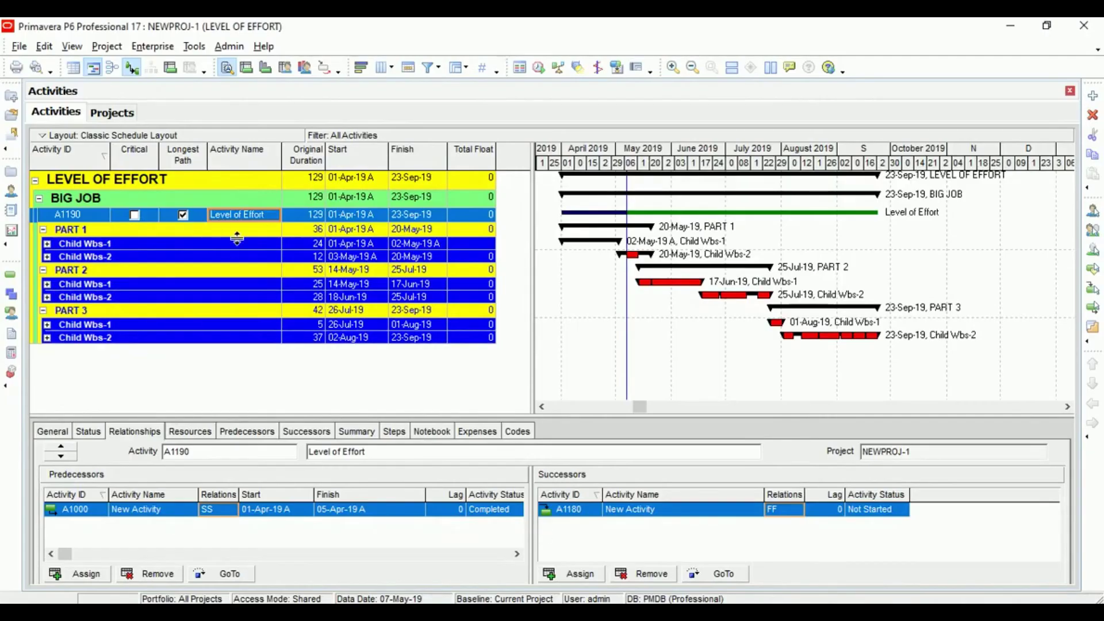
- Switch back to Primavera P6, add a WBS Summary activity under BIG JOB and schedule the project
click(236, 231)
click(240, 215)
click(1094, 95)
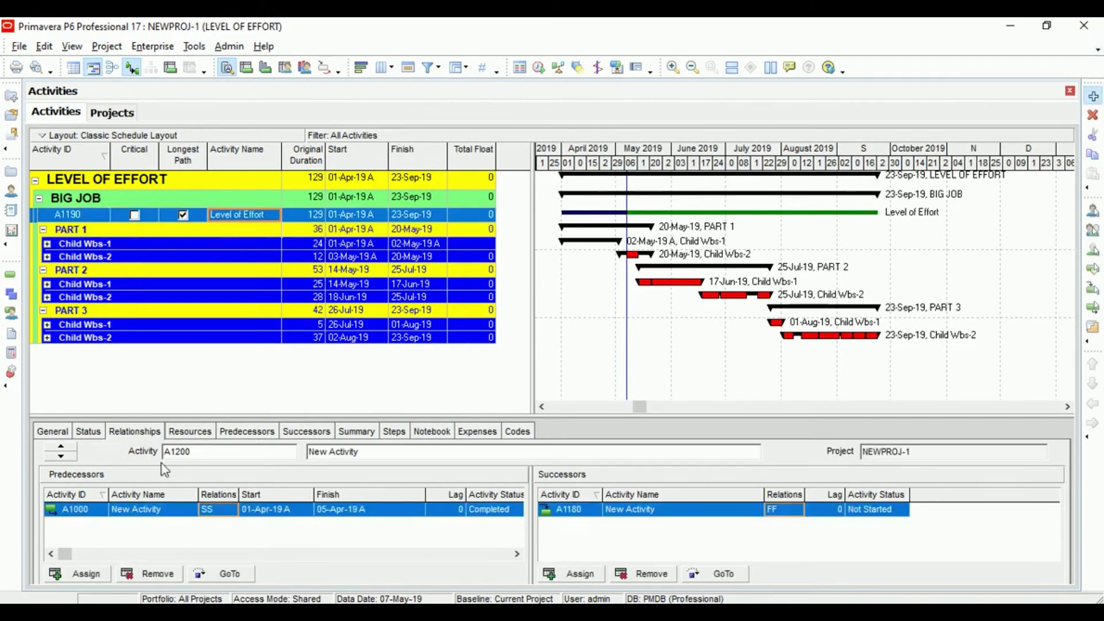
drag(137, 411, 86, 390)
click(53, 415)
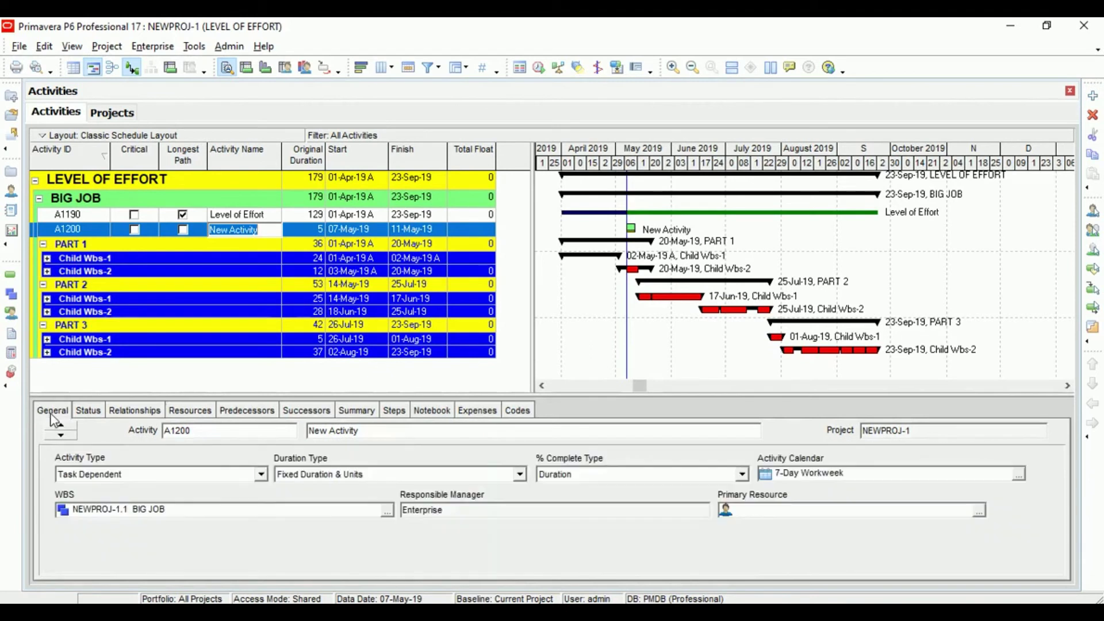
click(260, 476)
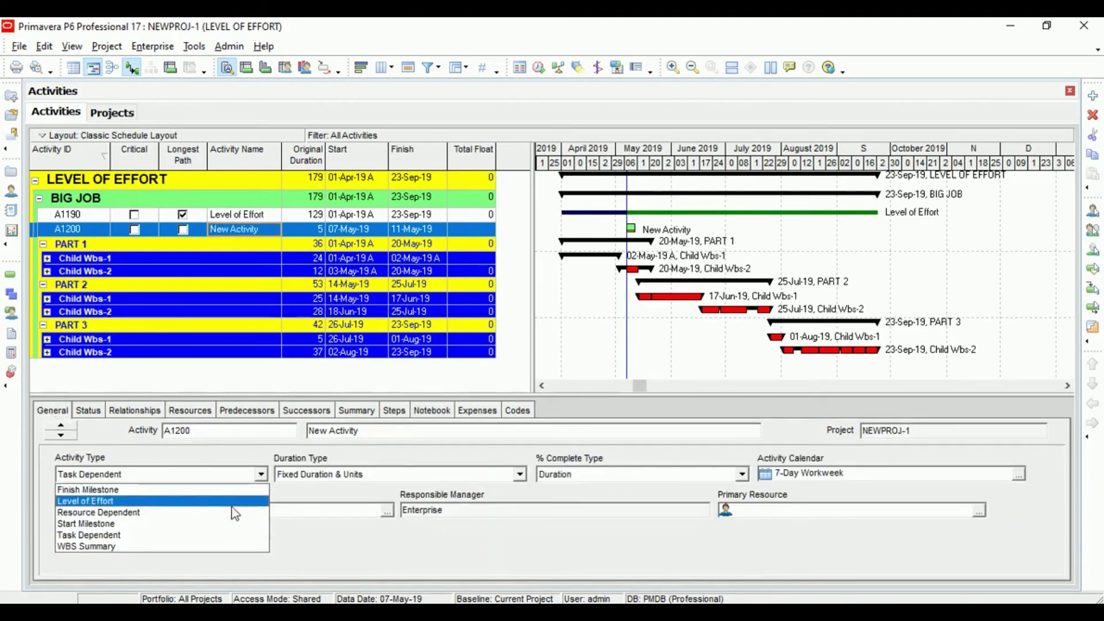
click(196, 546)
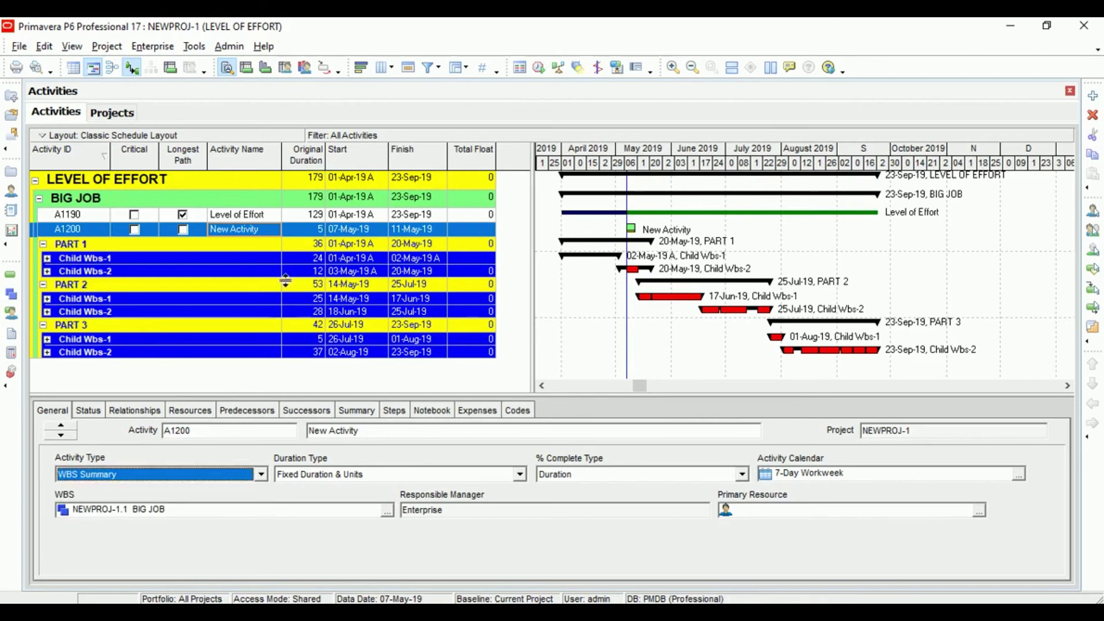
click(538, 67)
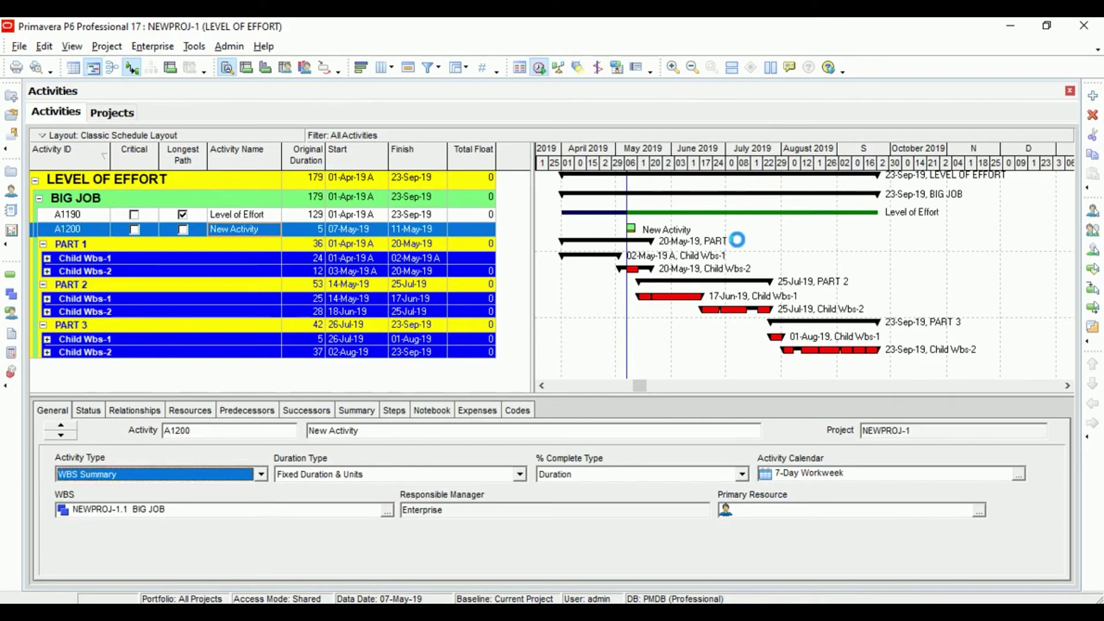
click(734, 258)
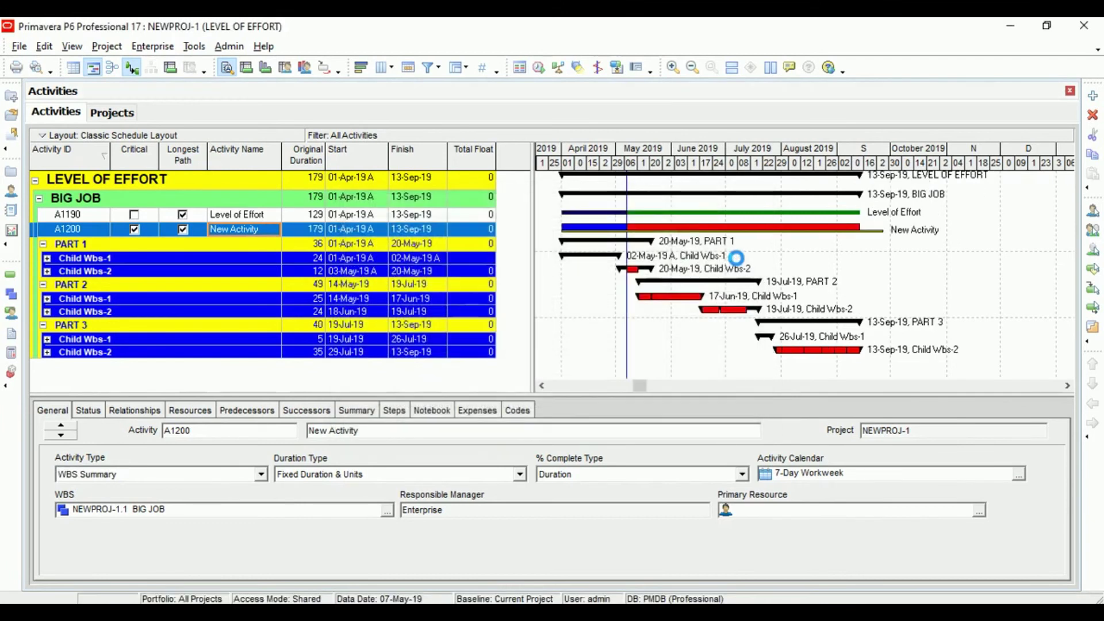
- Delete LOE activity A1190, reschedule the project and check the duration of WBS Summary activity A1200
click(237, 219)
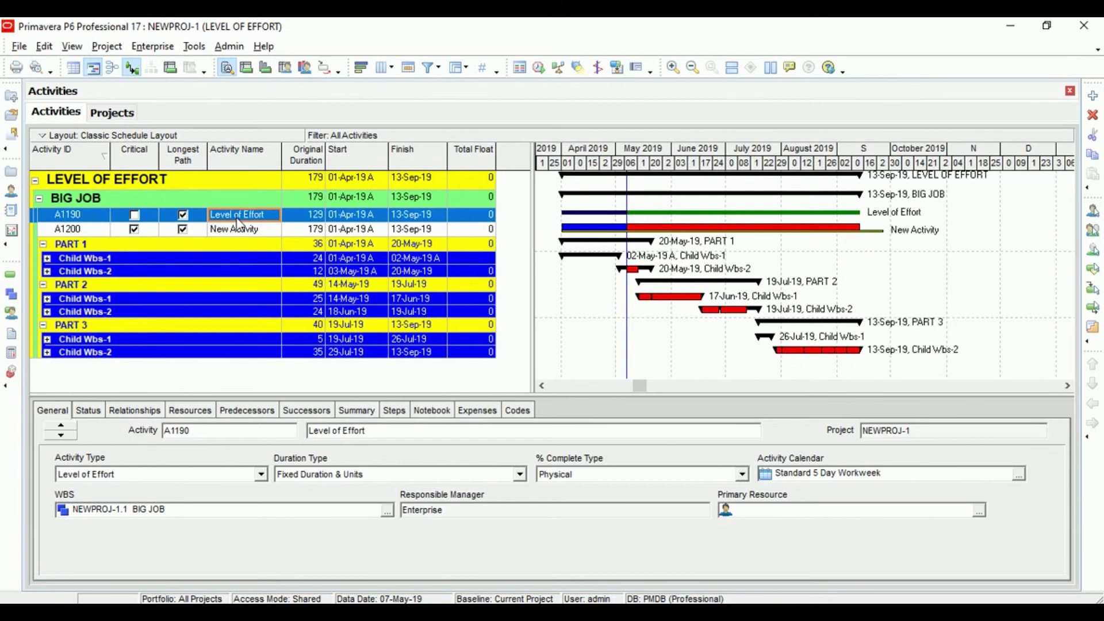
key(Delete)
click(512, 347)
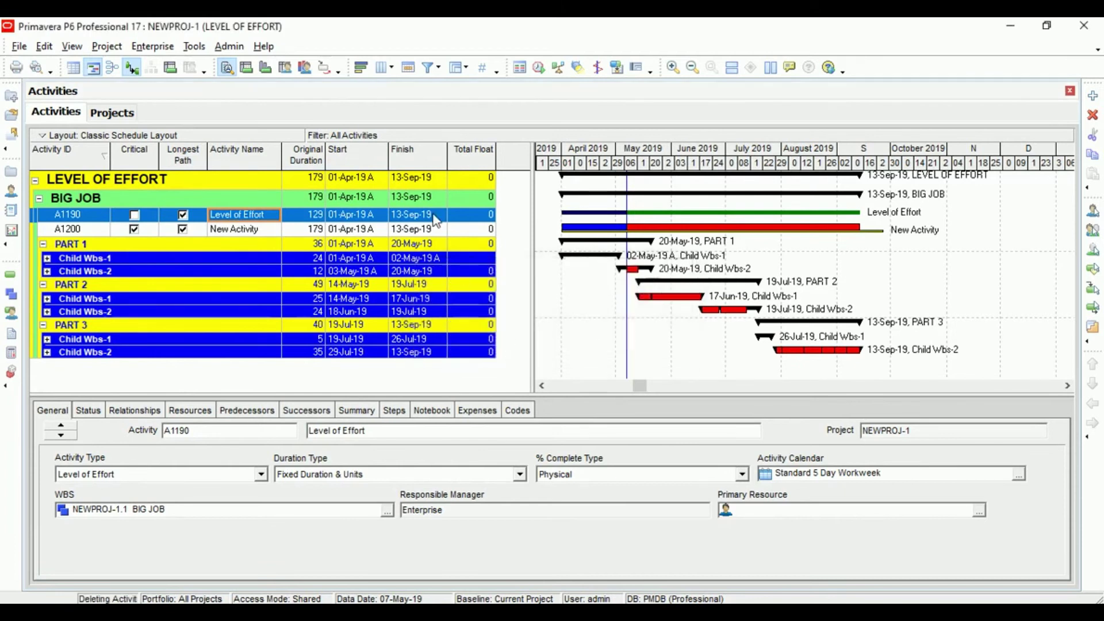
click(271, 217)
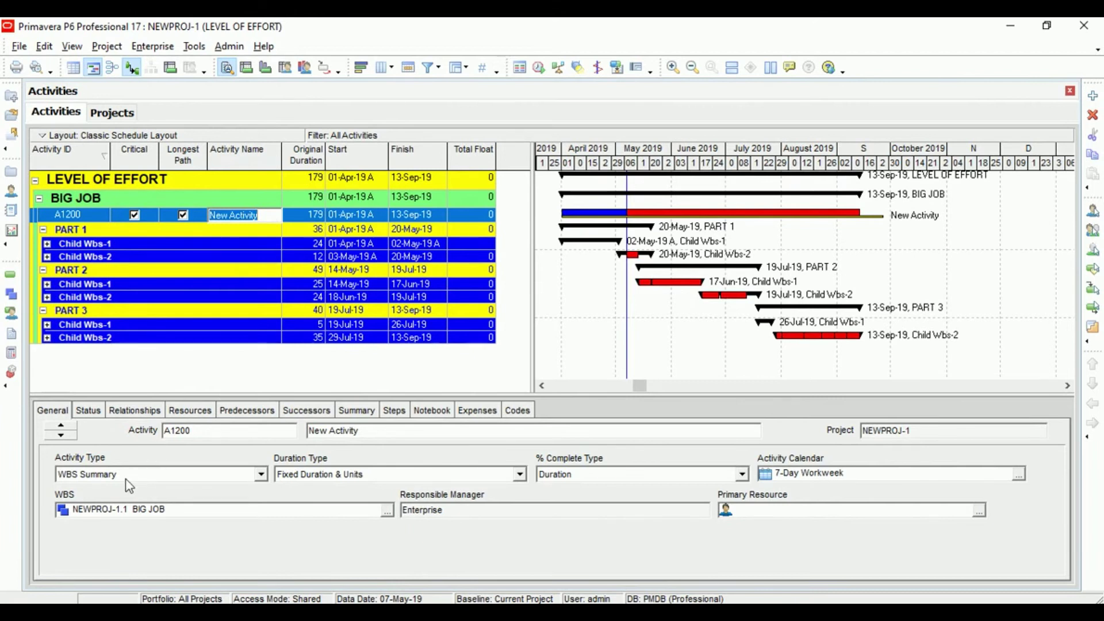
click(104, 221)
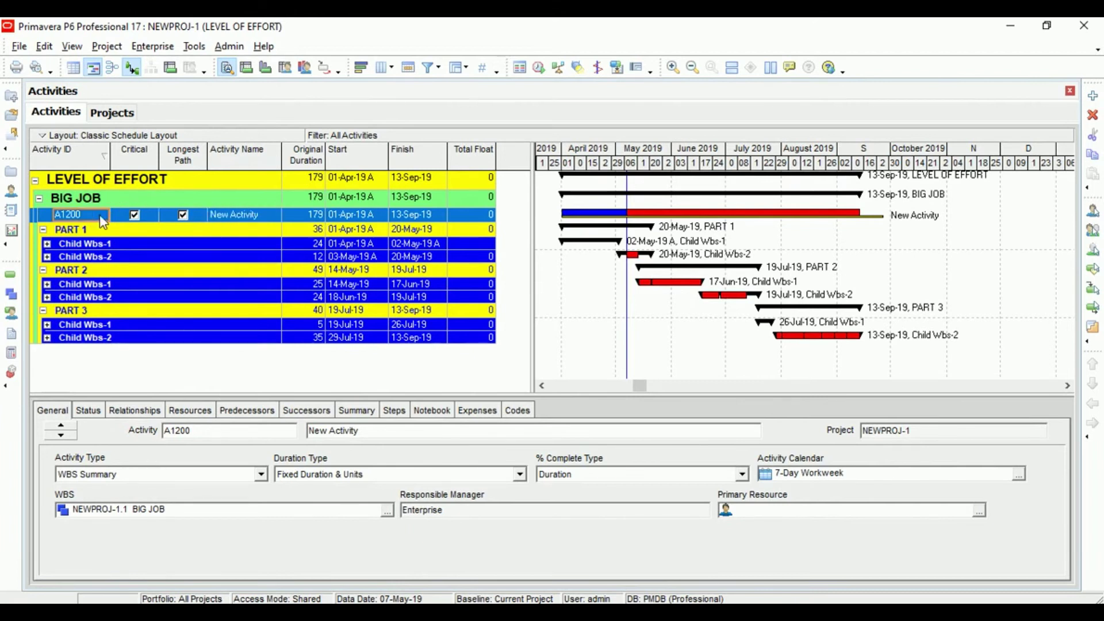
click(538, 70)
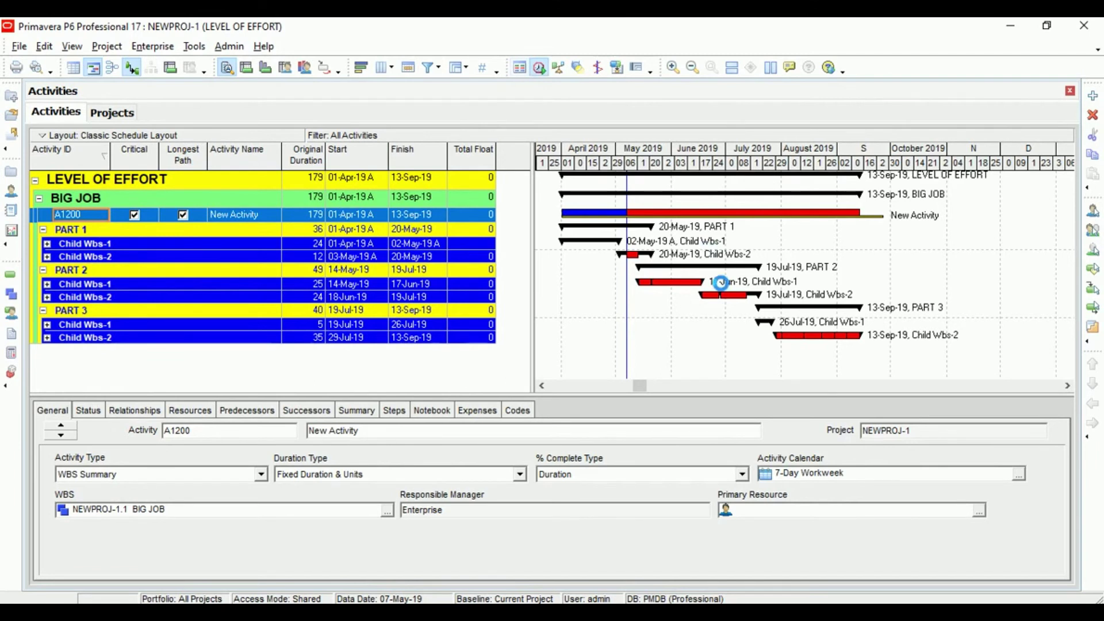
click(727, 257)
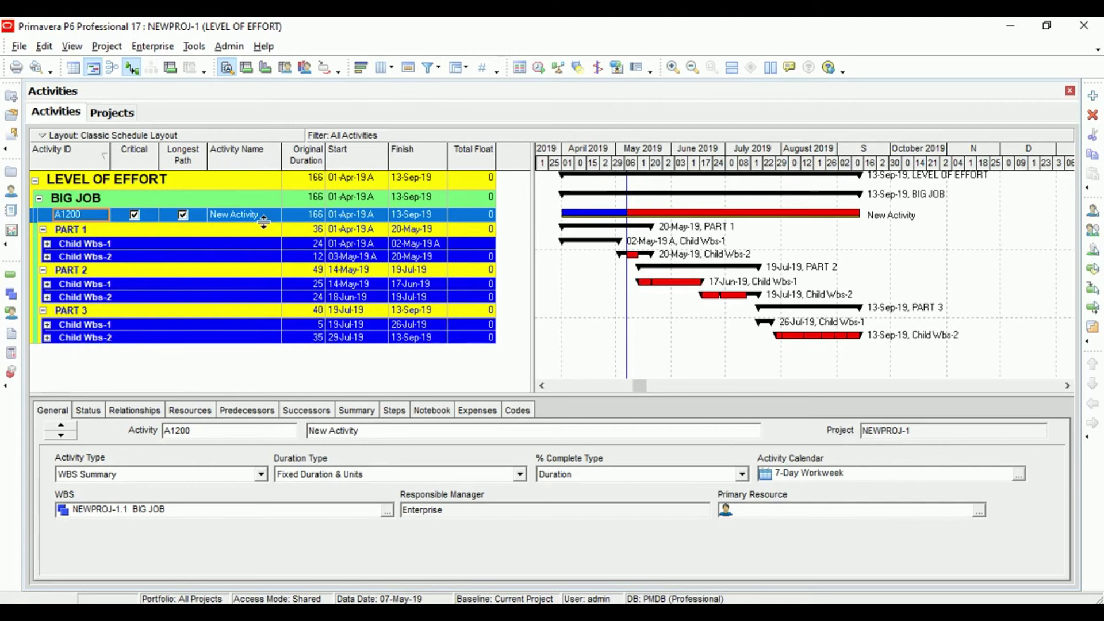
click(265, 219)
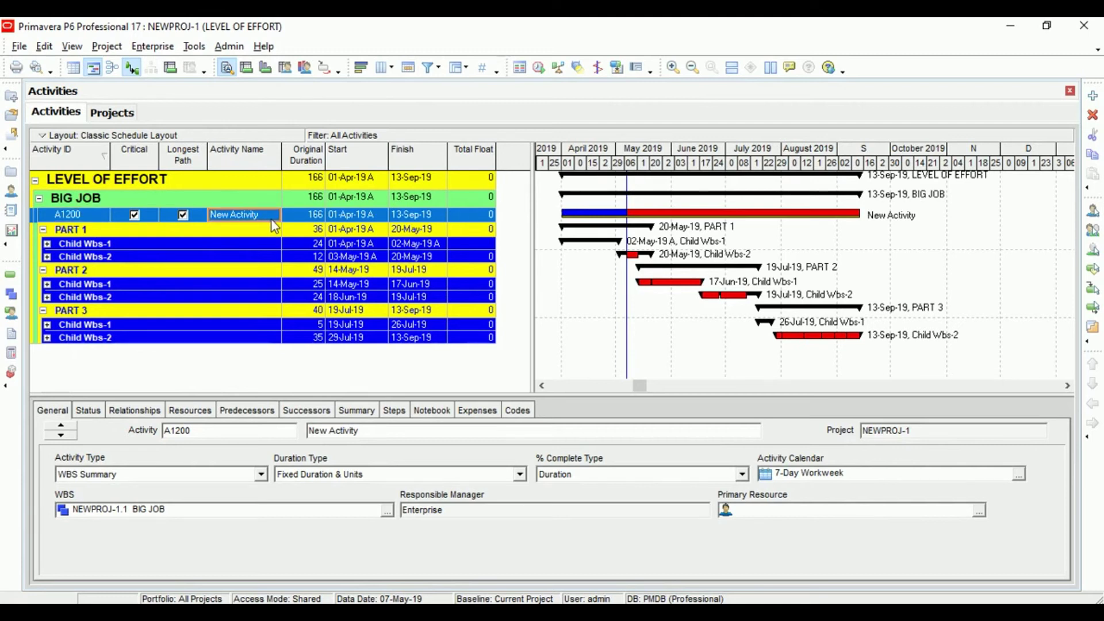
click(313, 220)
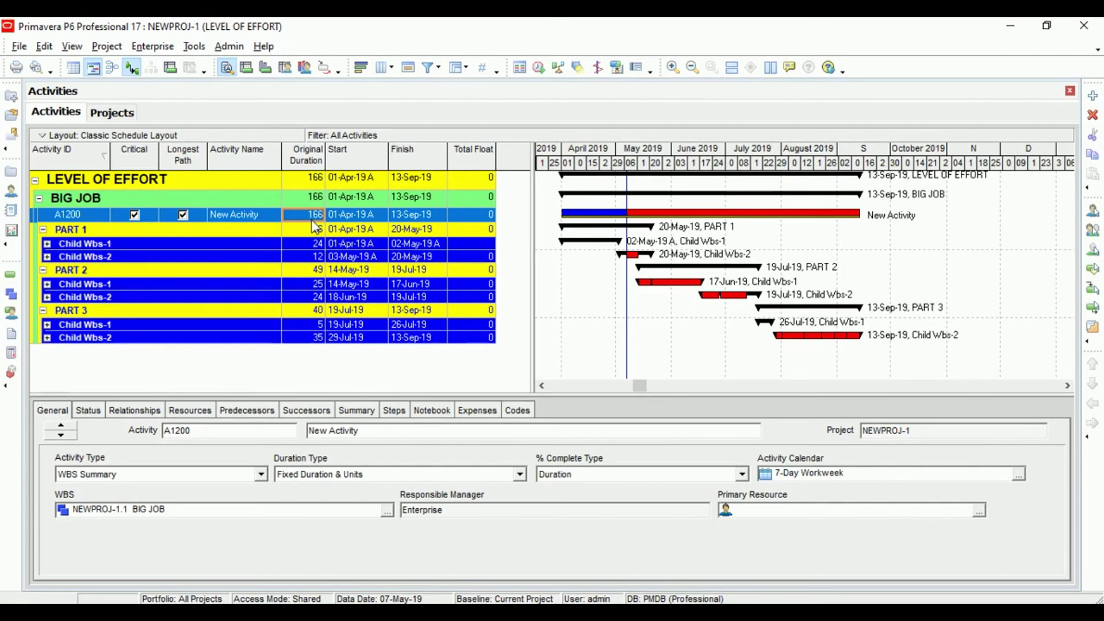
- Undo the deletion of LOE activity A1190 and delete activity A1200 from BIG JOB
key(ctrl+z)
key(ctrl+z)
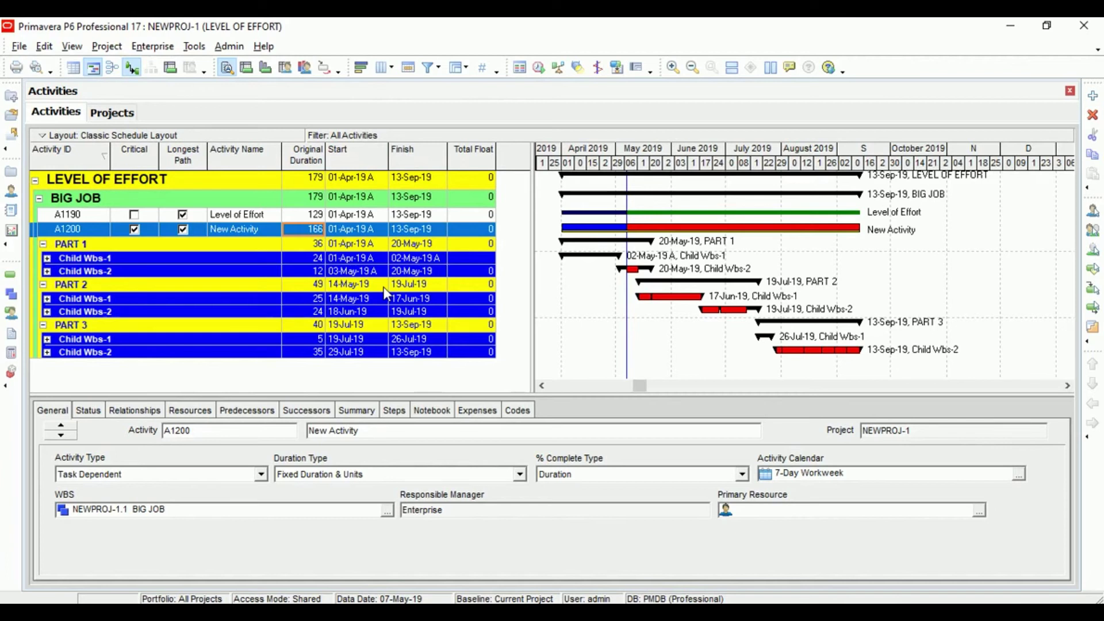
key(Delete)
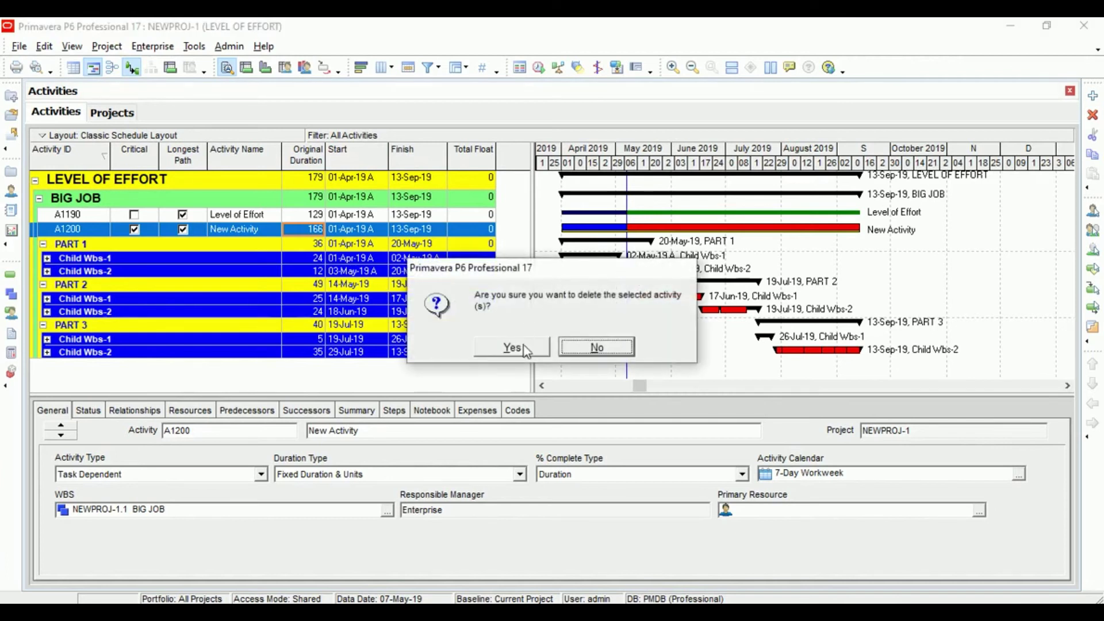
click(520, 352)
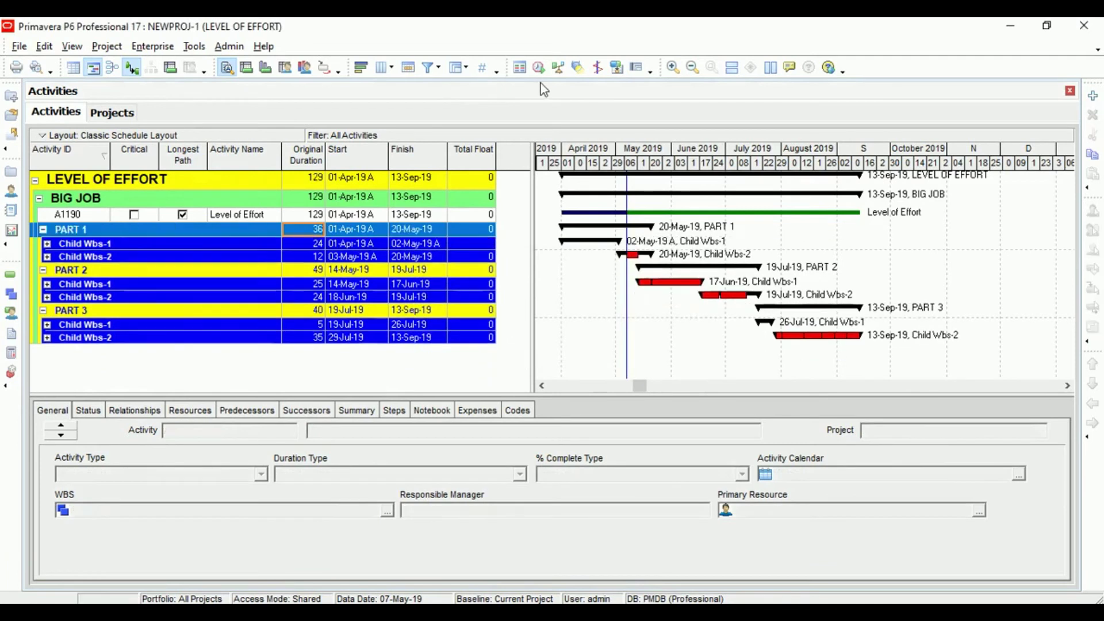
- Reschedule the LEVEL OF EFFORT project and select LOE activity A1190
click(539, 67)
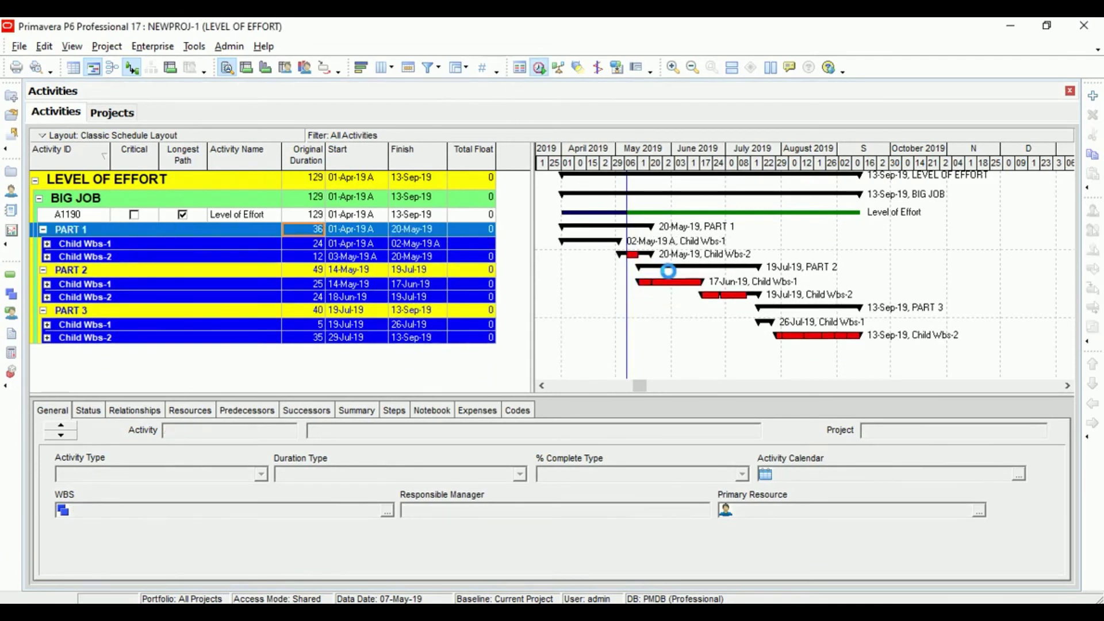
click(720, 258)
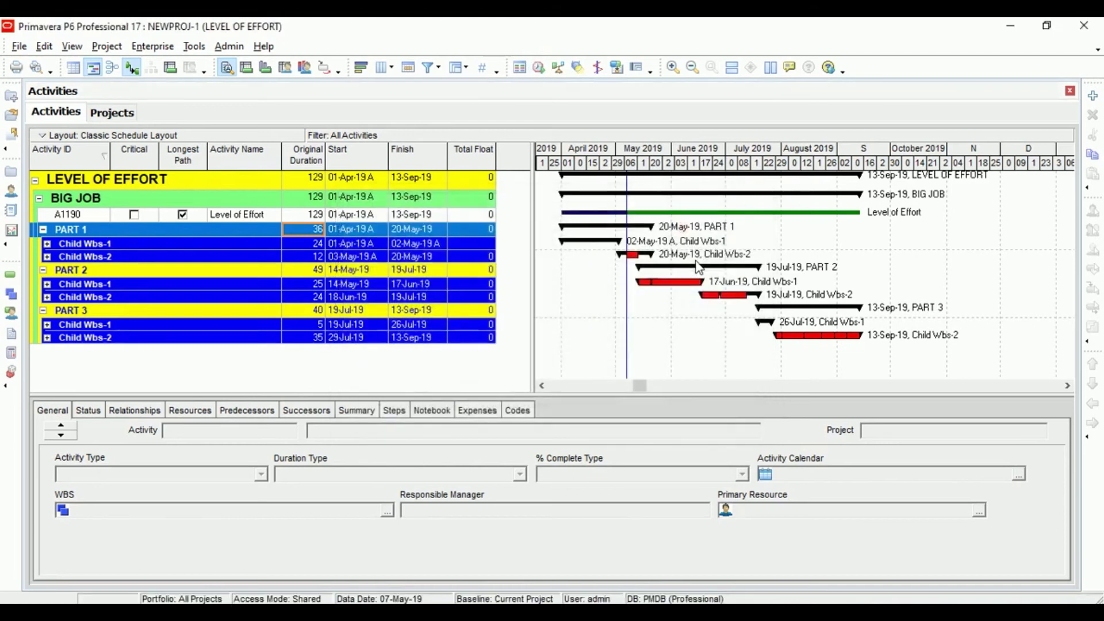
click(305, 218)
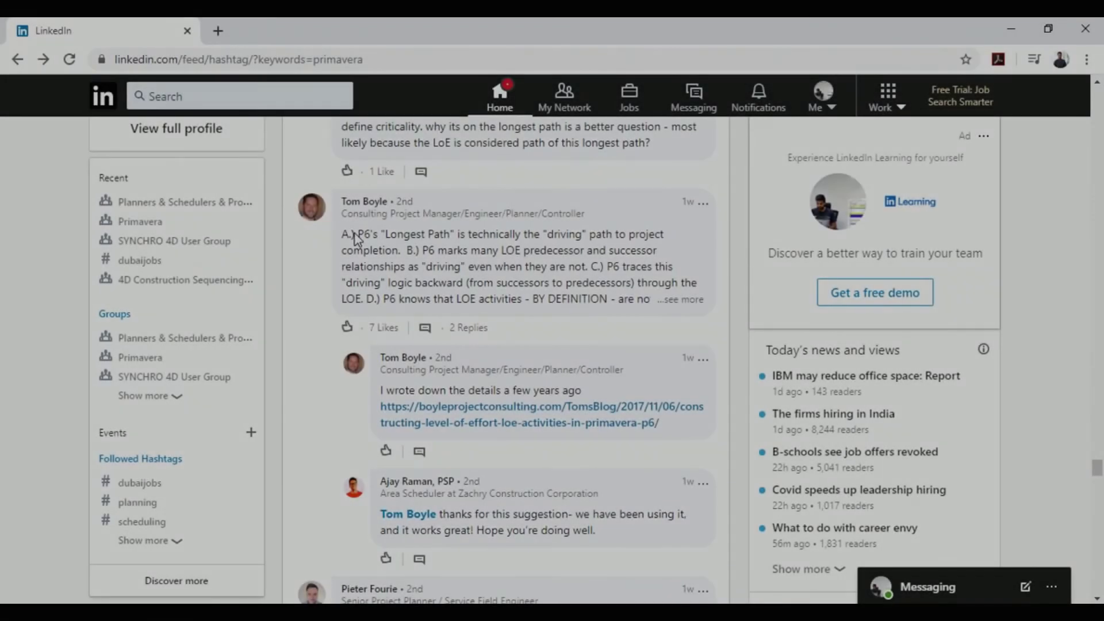
- Return to the LinkedIn discussion and highlight statement A.) defining P6's "Longest Path" as the driving path to project completion
drag(355, 234, 406, 253)
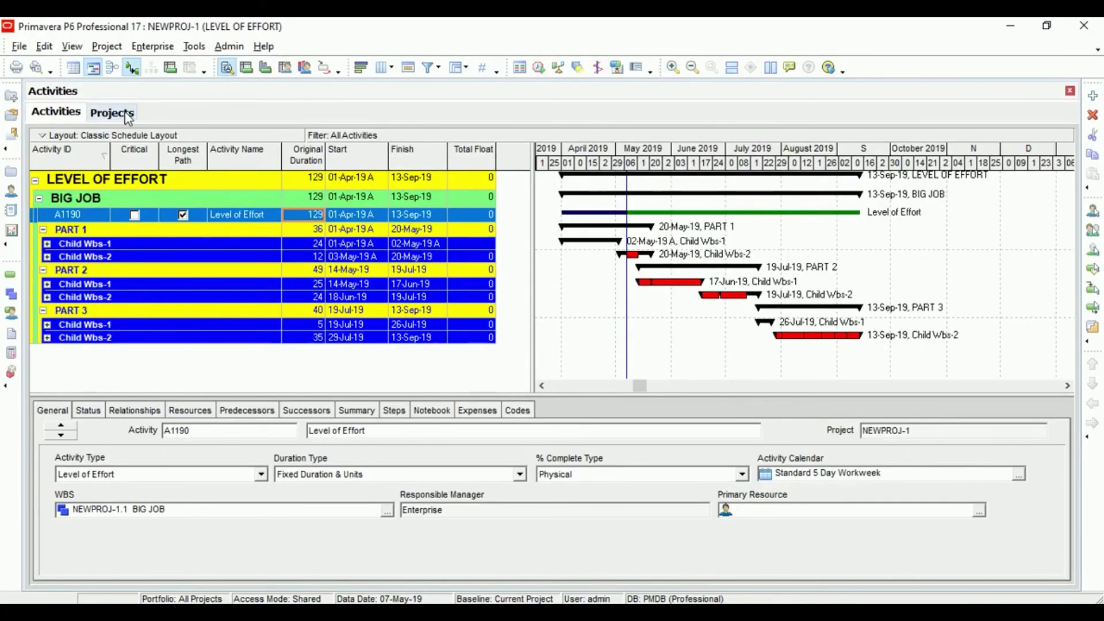
- Switch to Primavera P6, open project LV-4 (Level of Effort - Critical/Longest path) and show its June to September 2020 bars in the Gantt chart
click(126, 113)
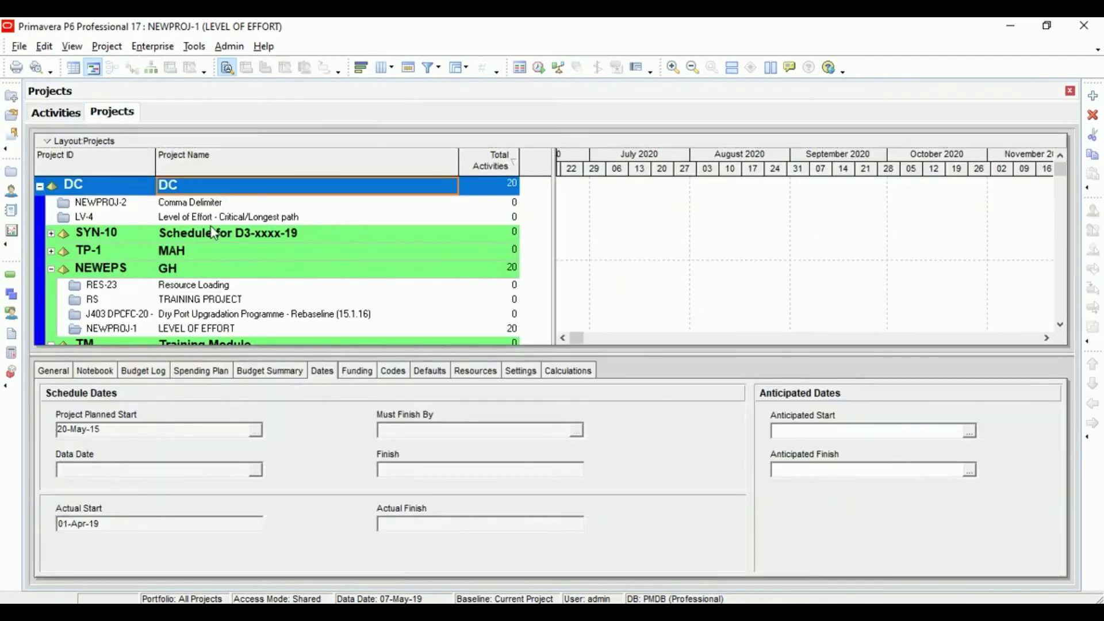
click(215, 219)
right_click(215, 218)
click(231, 215)
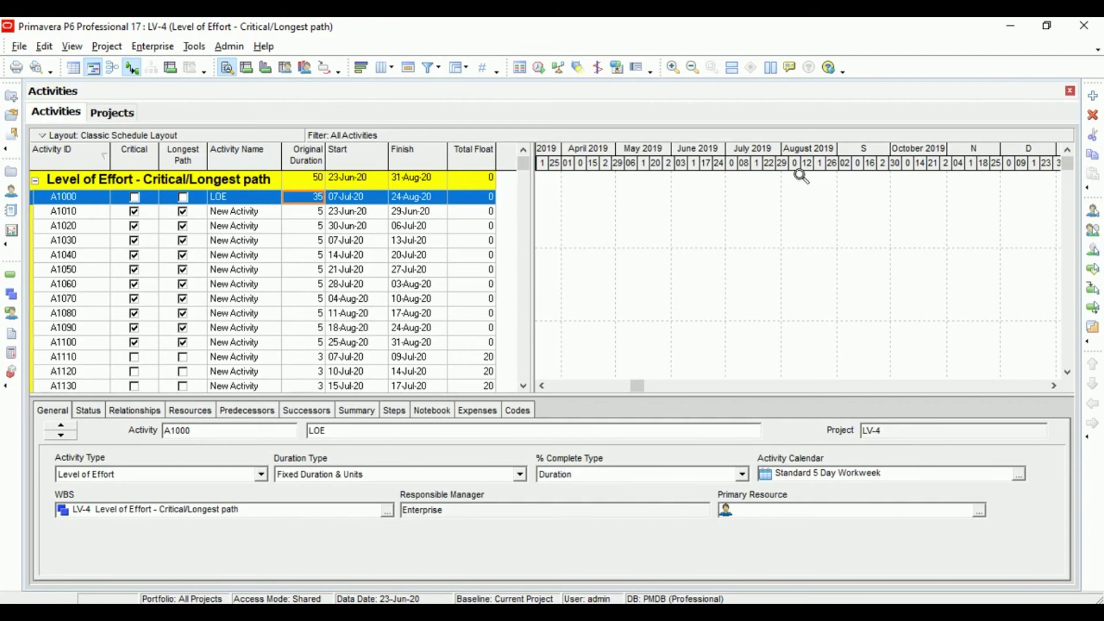
drag(802, 162, 45, 217)
drag(737, 167, 759, 161)
click(523, 386)
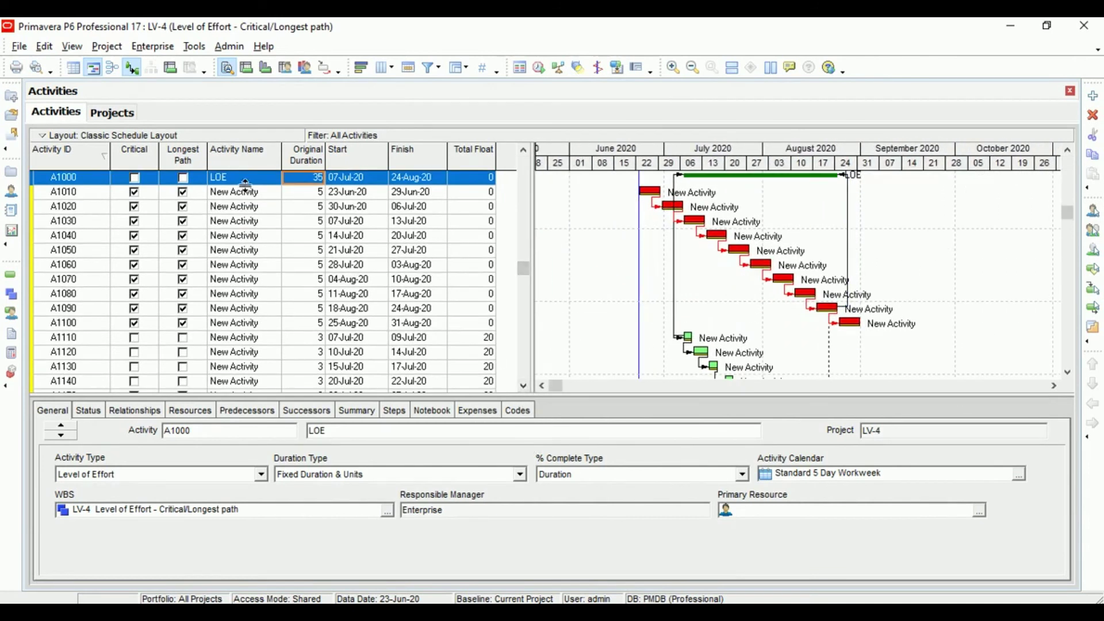
- Go back to the LinkedIn comment and highlight statements B.) and C.) on LOE relationships marked as driving and traced backward
click(581, 563)
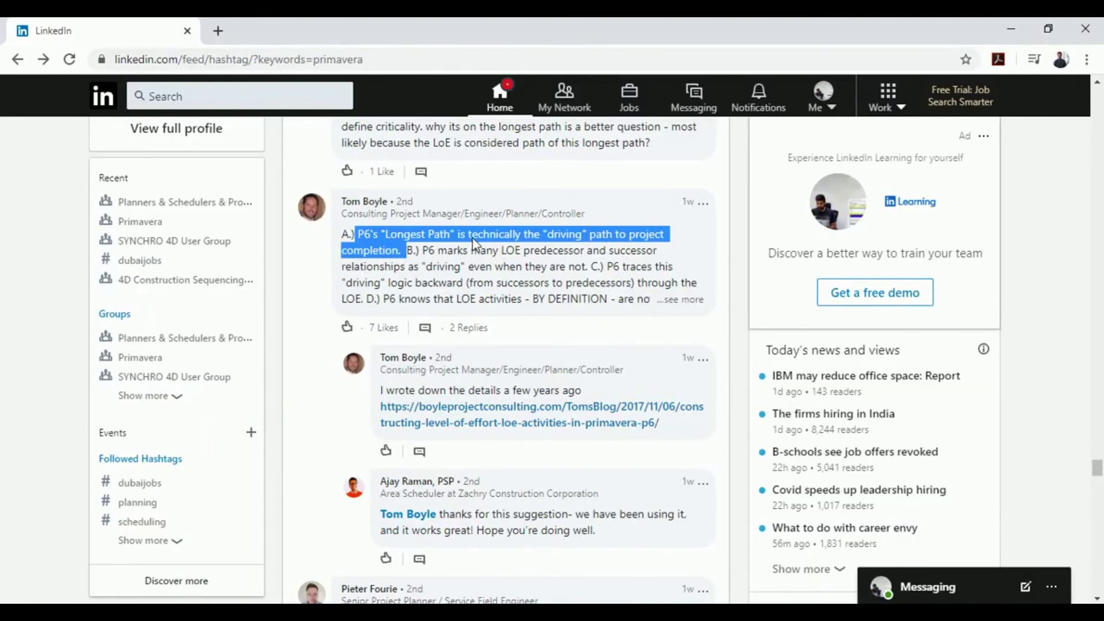
click(592, 247)
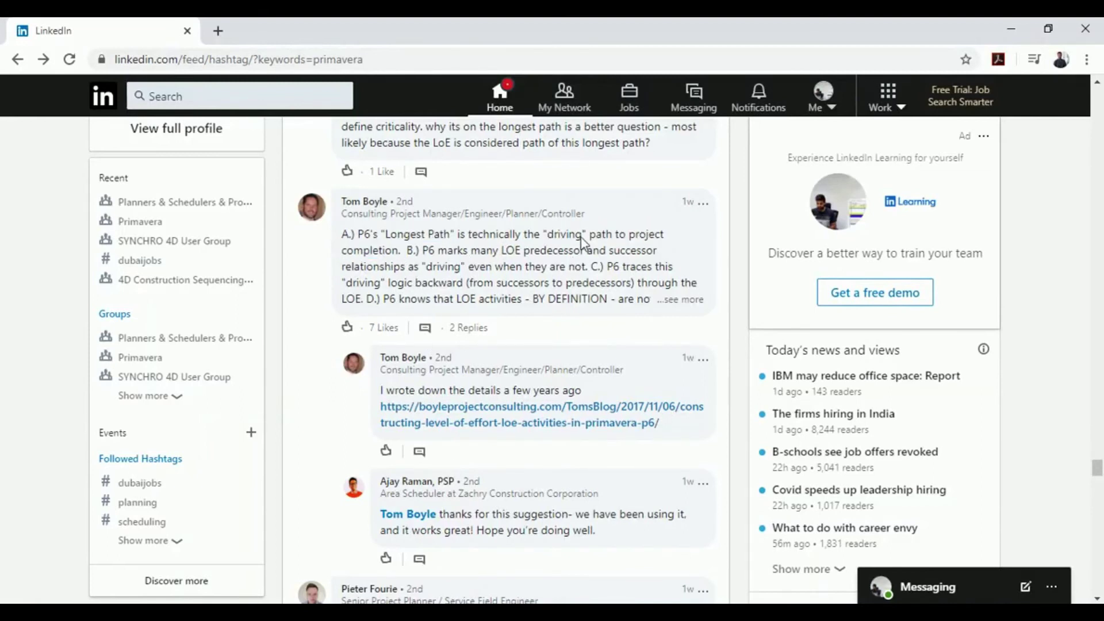
click(592, 613)
click(240, 196)
key(alt+Tab)
drag(418, 257, 587, 279)
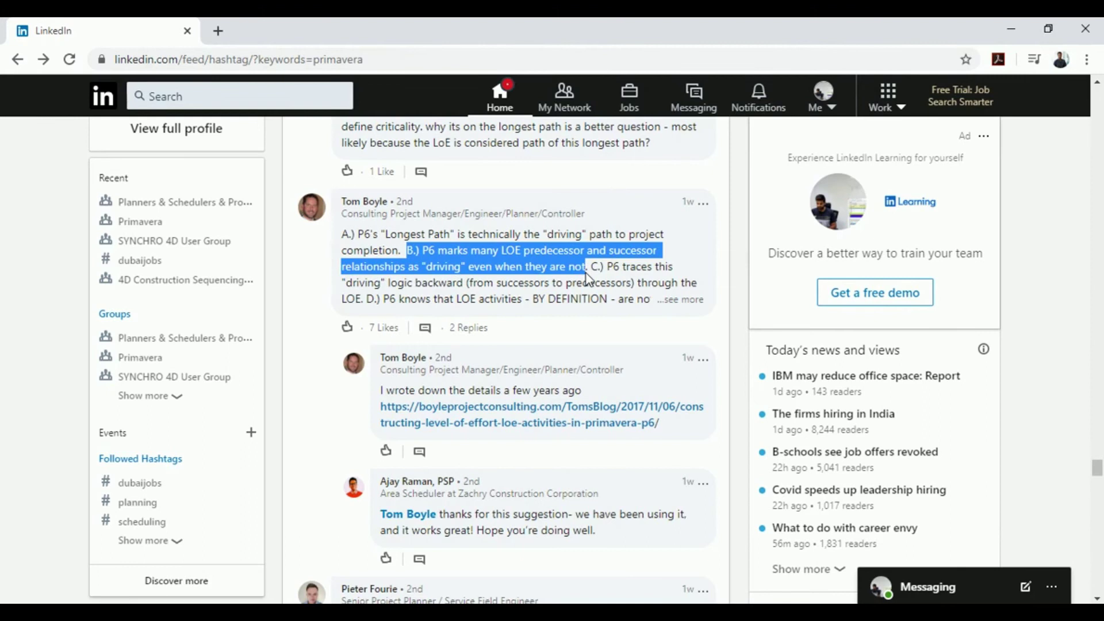
drag(598, 268, 366, 305)
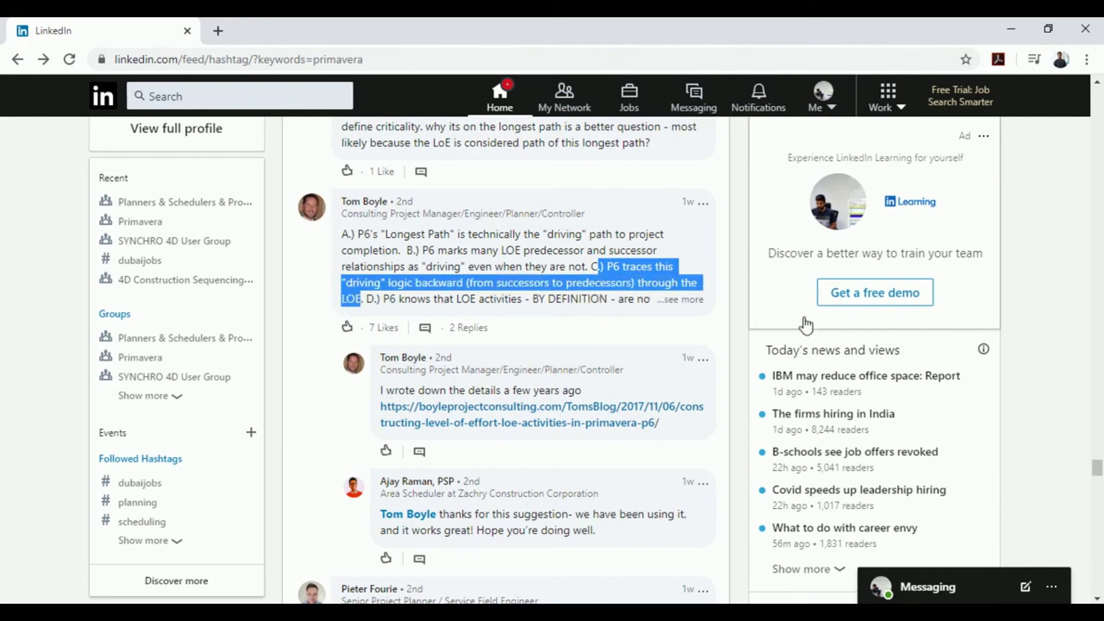
click(699, 299)
- Return to Primavera P6 and examine the relationships of LOE activity A1000 and of activities A1110 and A1100
key(alt+Tab)
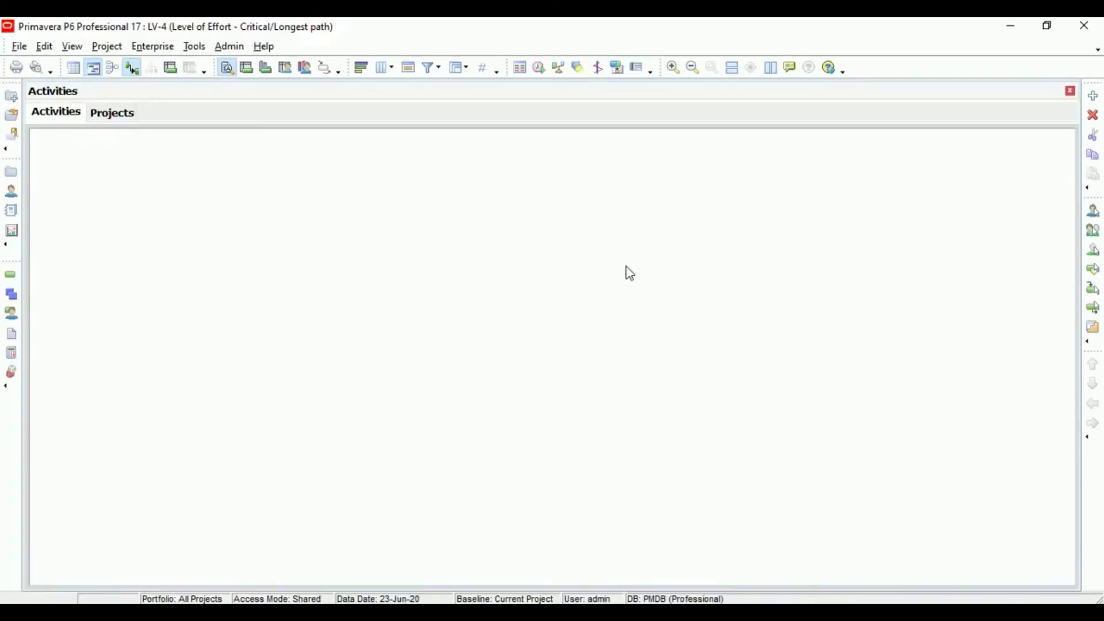
click(231, 180)
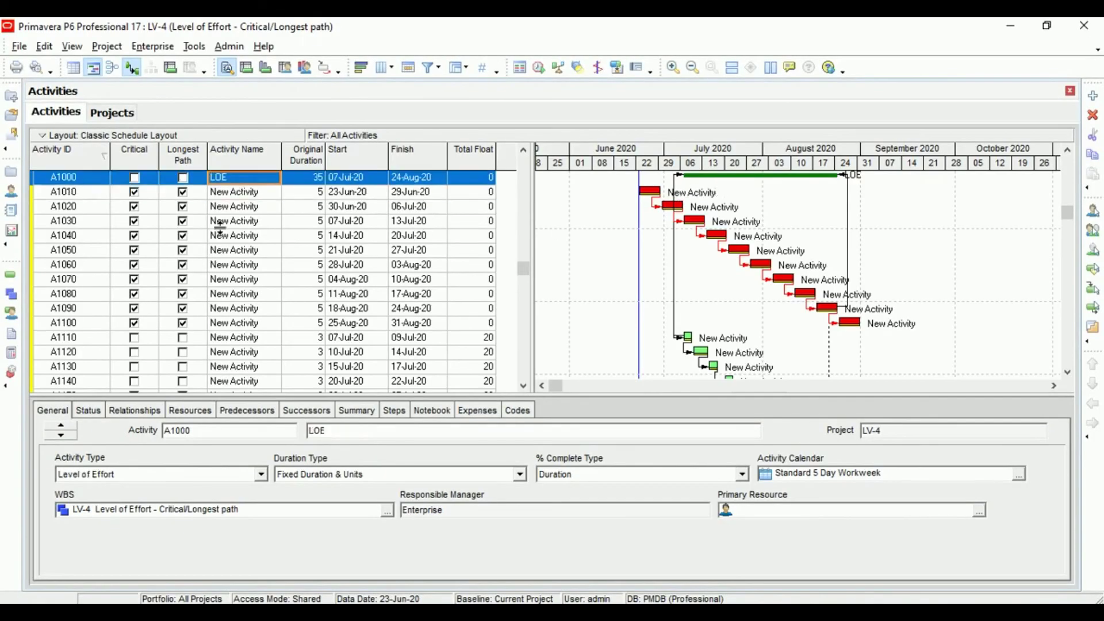
click(150, 414)
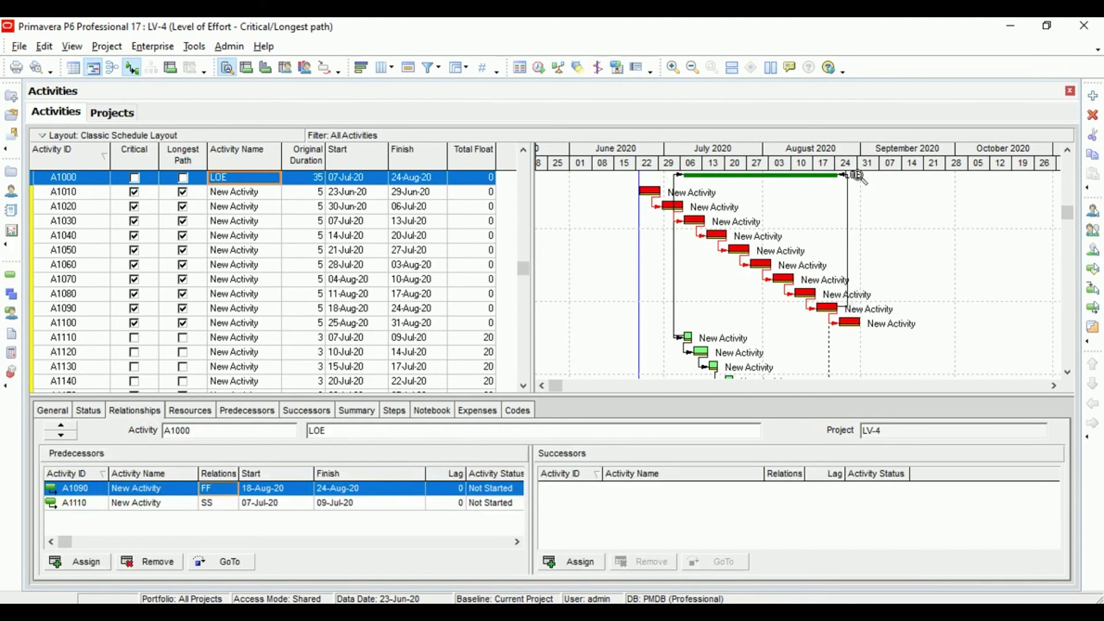
click(688, 340)
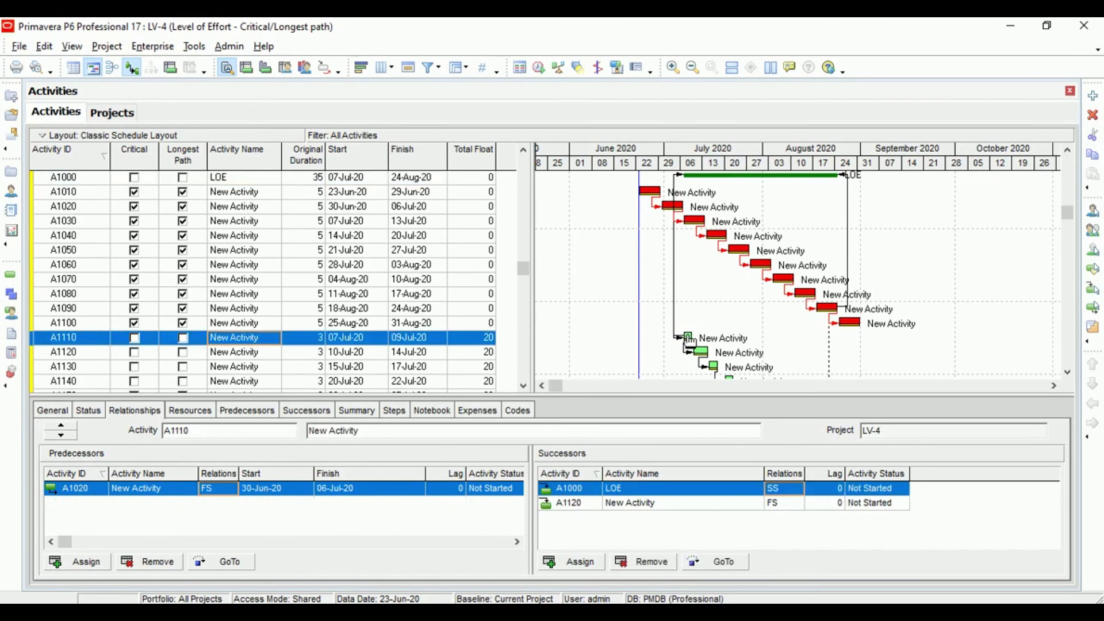
click(849, 325)
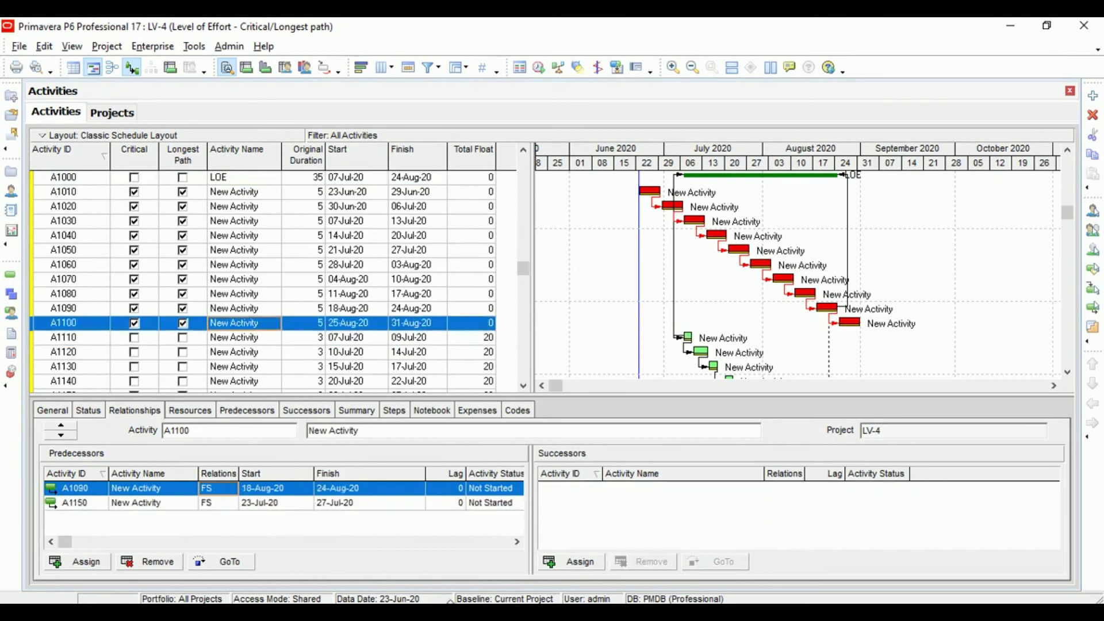
- Return to the LinkedIn comment and highlight statement D.) on LOE activities not being critical, including "so then it unflags them"
click(558, 564)
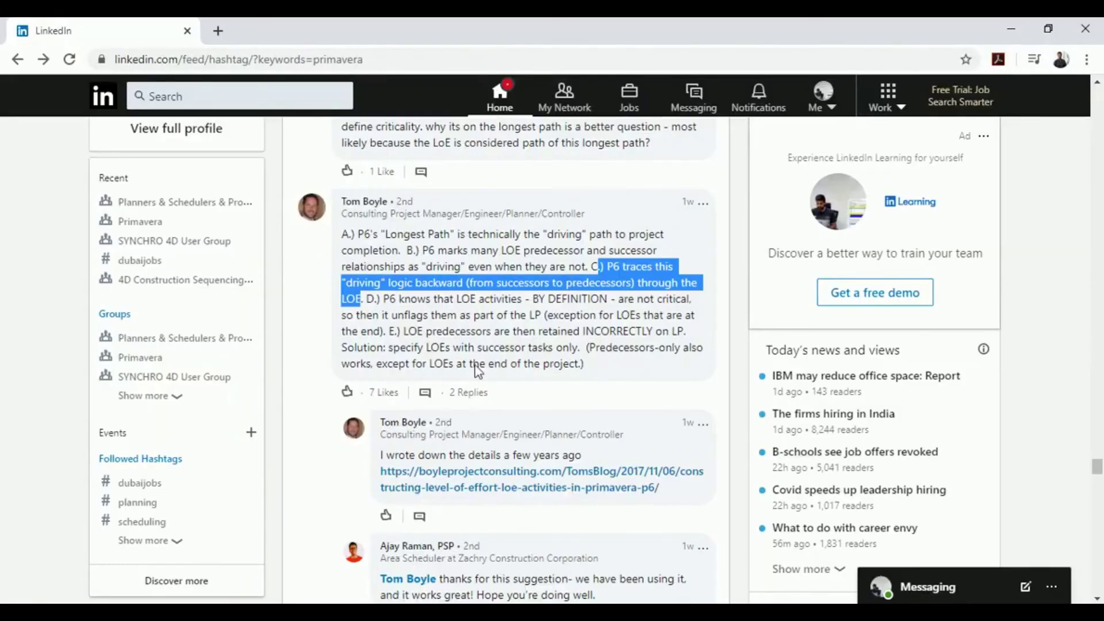
click(372, 306)
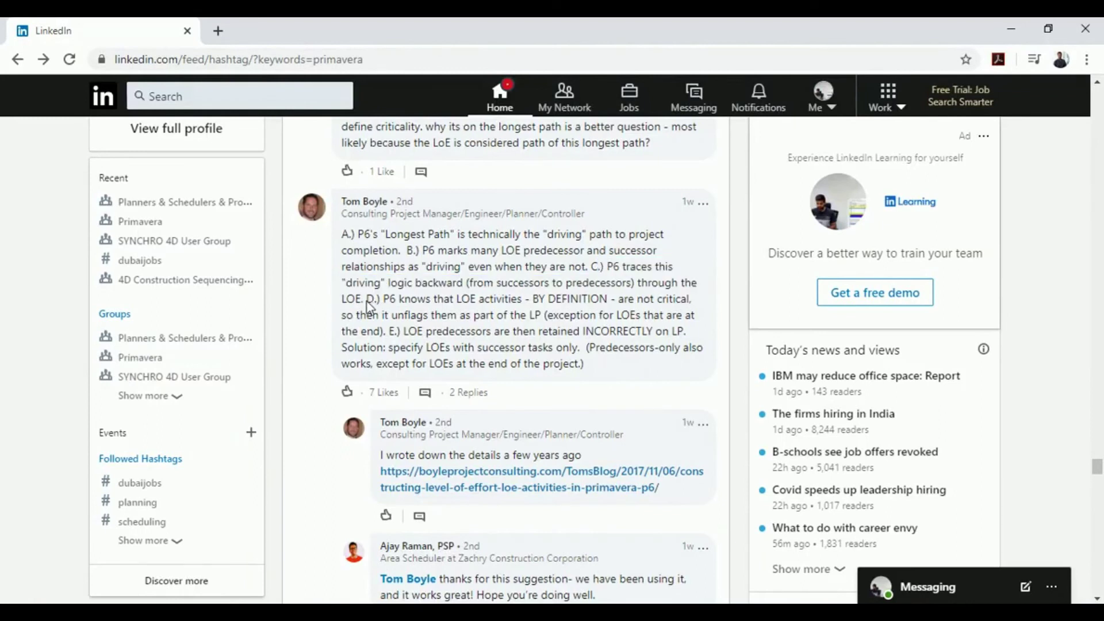
drag(368, 301, 687, 302)
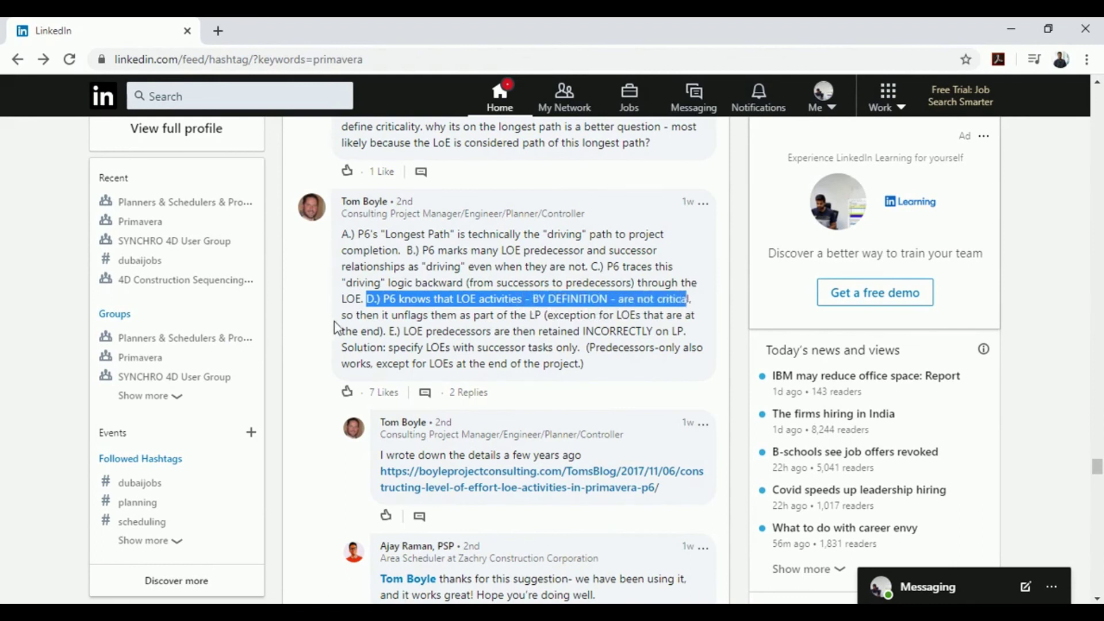
drag(344, 323, 458, 323)
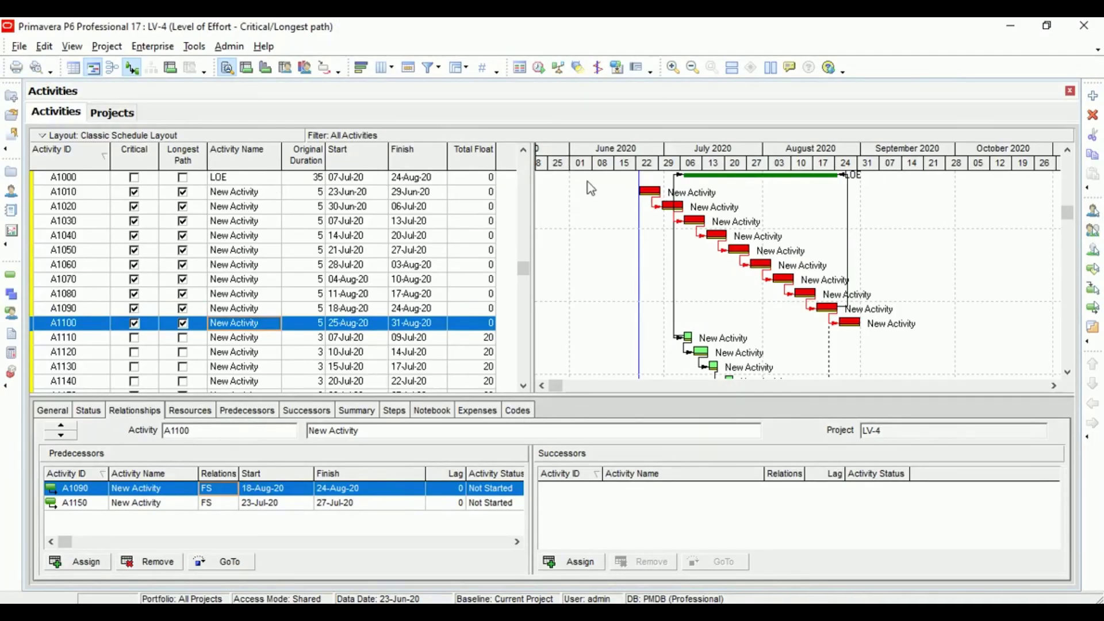
- Switch to Primavera P6 and remove the FF predecessor A1090 from LOE activity A1000
click(523, 150)
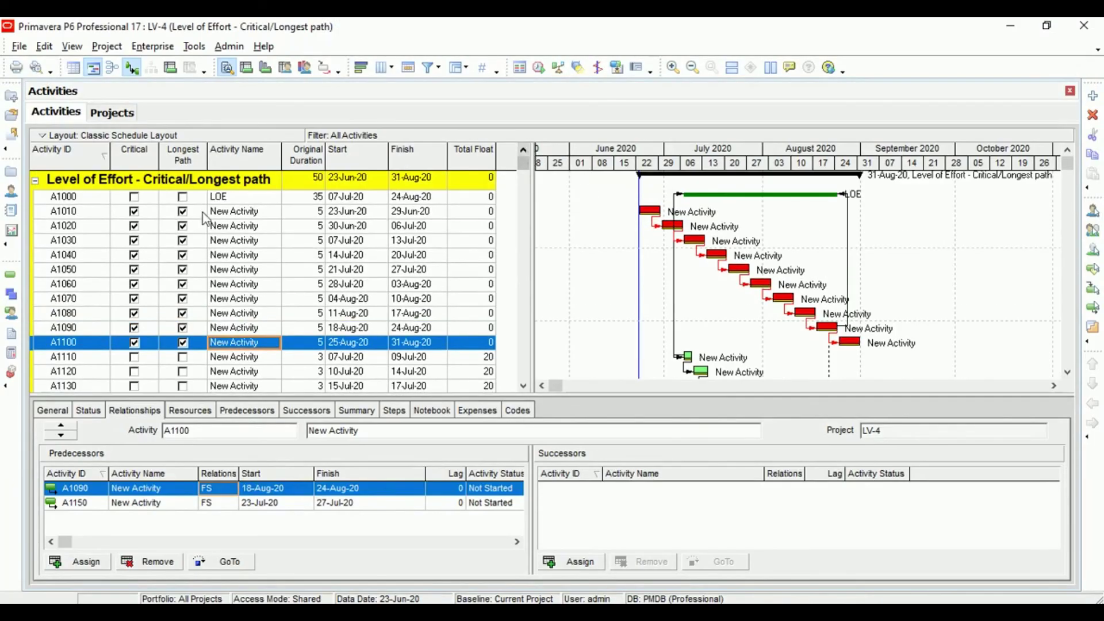
click(236, 201)
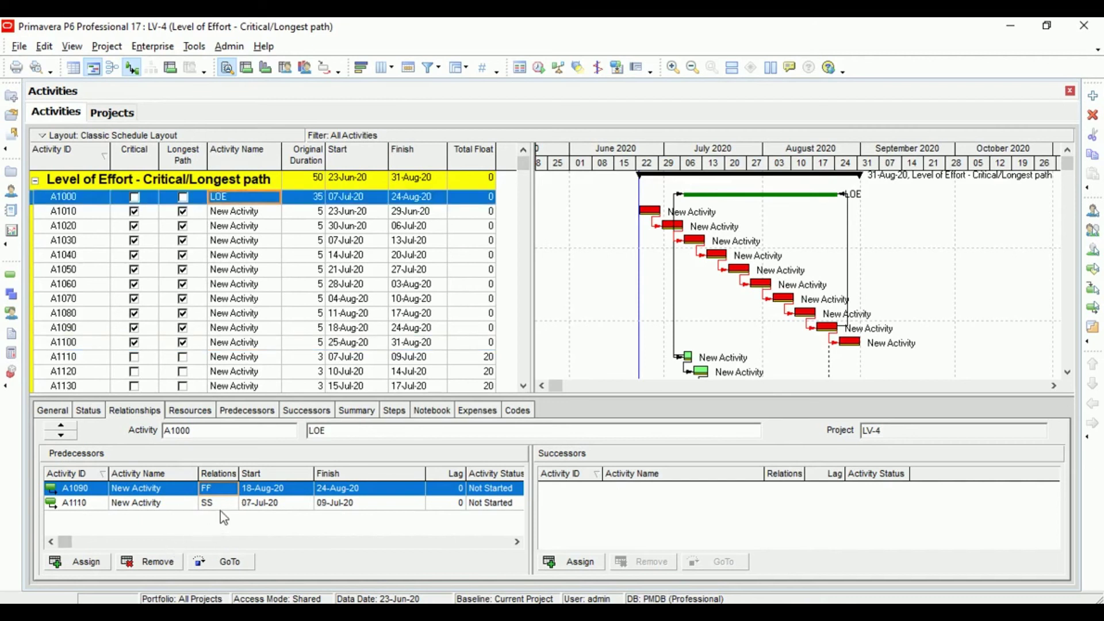
click(148, 562)
click(512, 346)
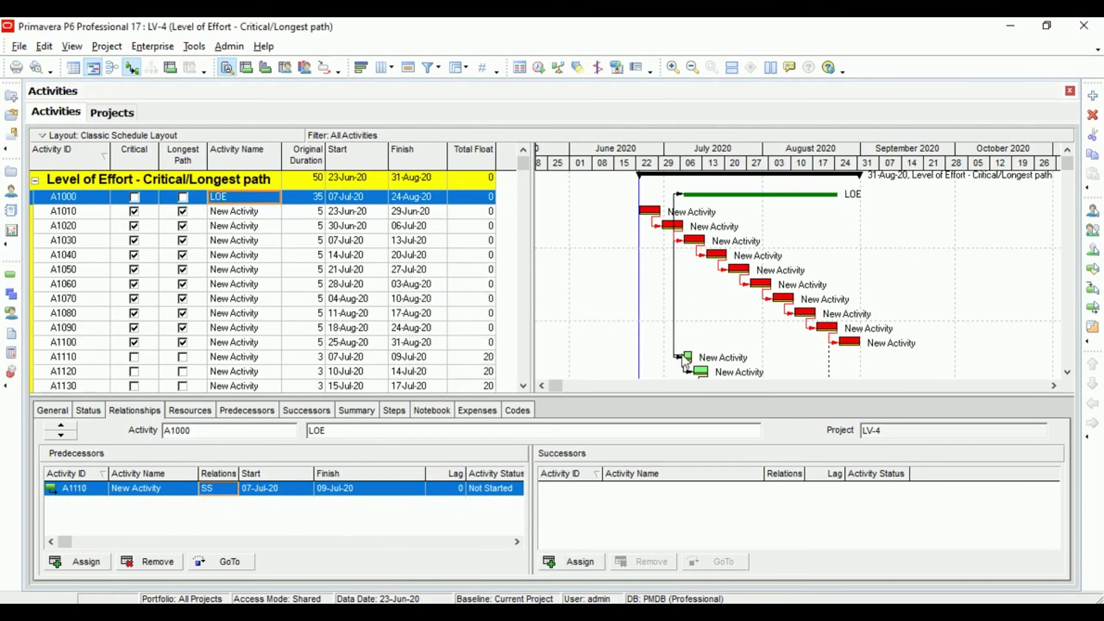
- Assign activity A1100 as a successor of LOE activity A1000 with relationship type FF
click(571, 562)
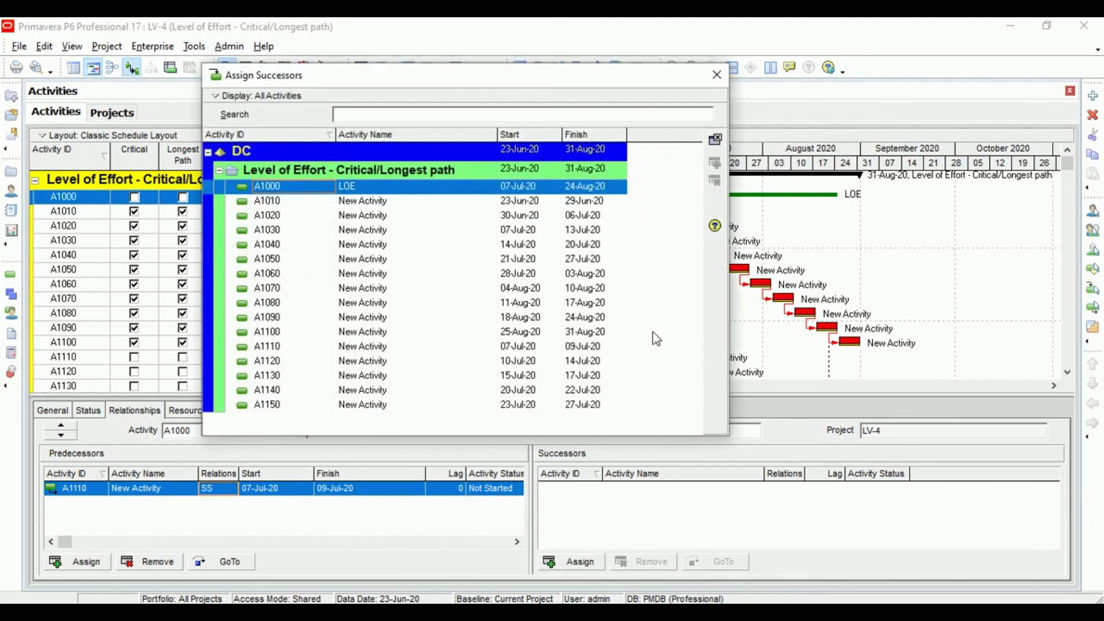
click(603, 333)
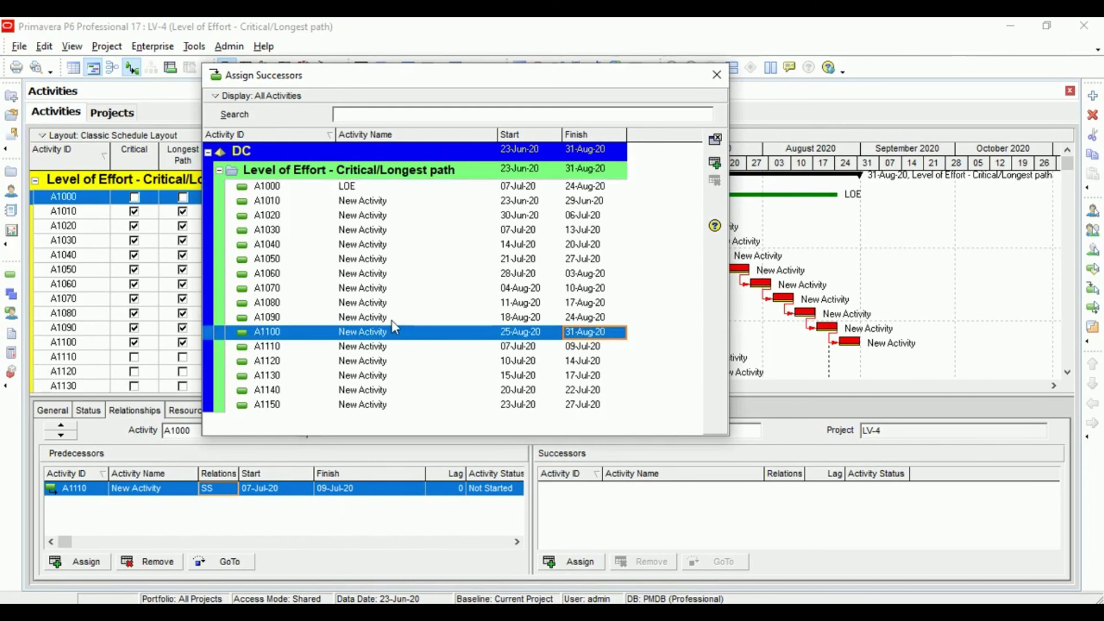
click(715, 163)
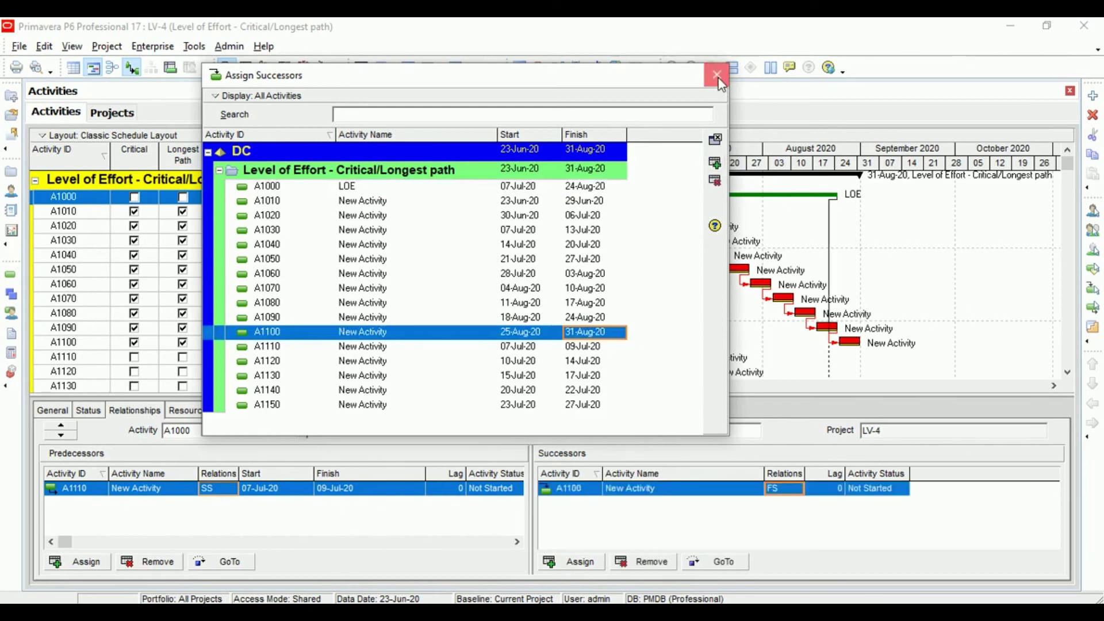
click(717, 75)
text(FF)
key(Return)
- Reschedule the project and check the Critical and Longest Path flags of LOE activity A1000
click(441, 69)
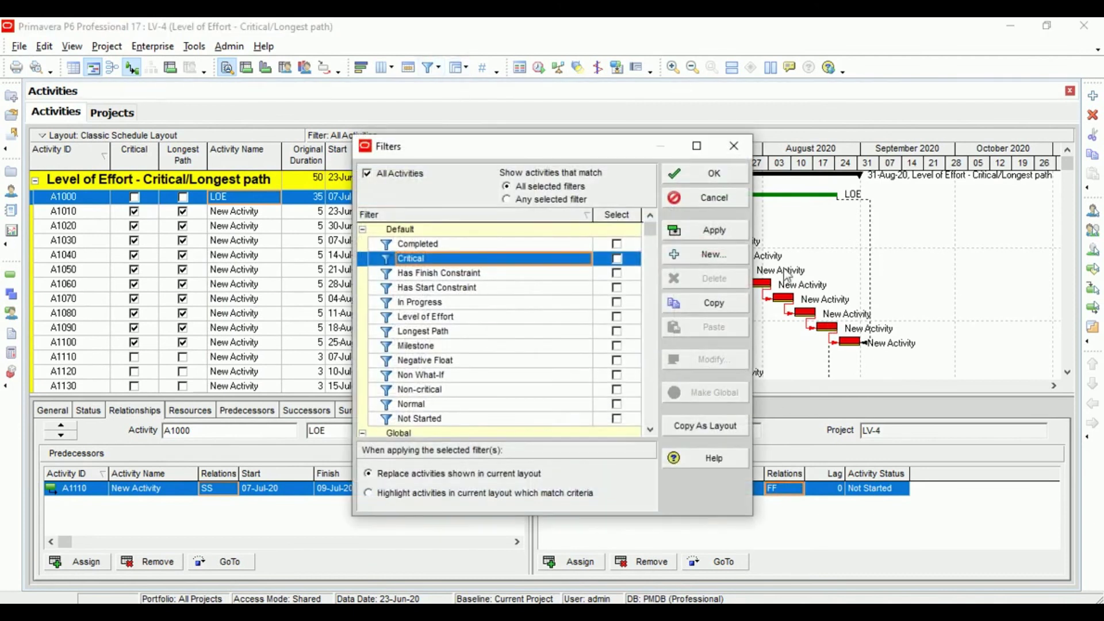
click(712, 195)
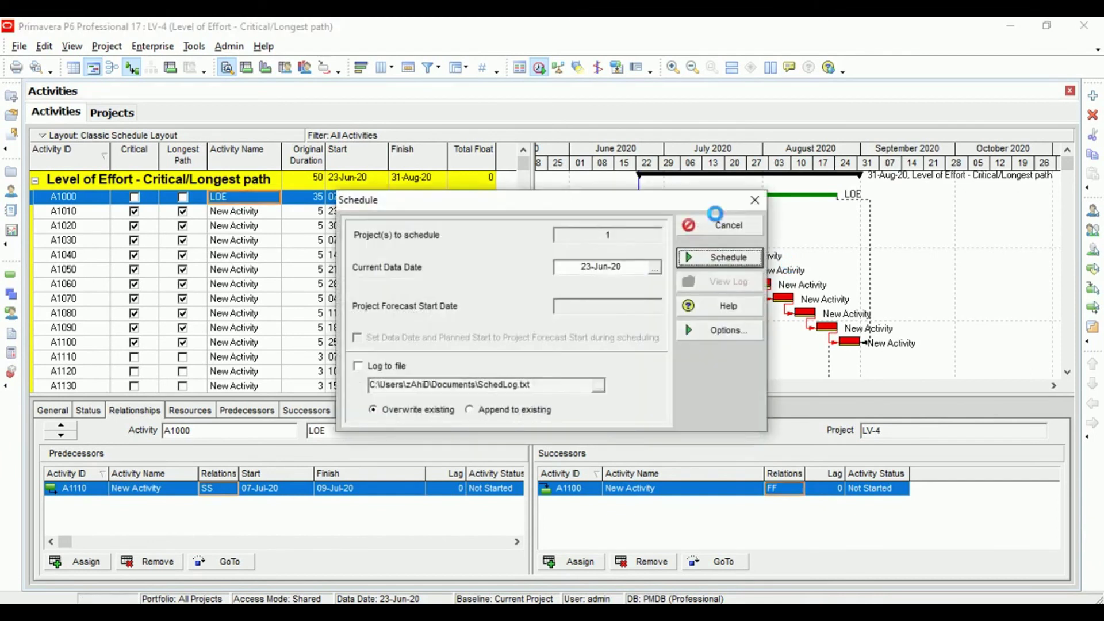
click(721, 257)
click(670, 227)
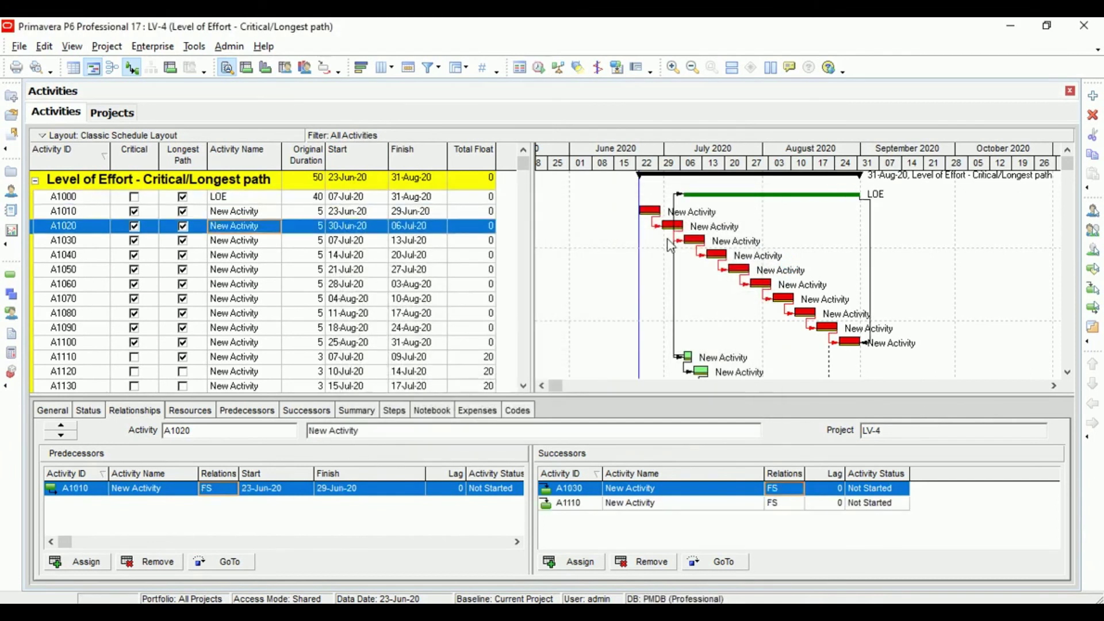
click(243, 200)
click(131, 196)
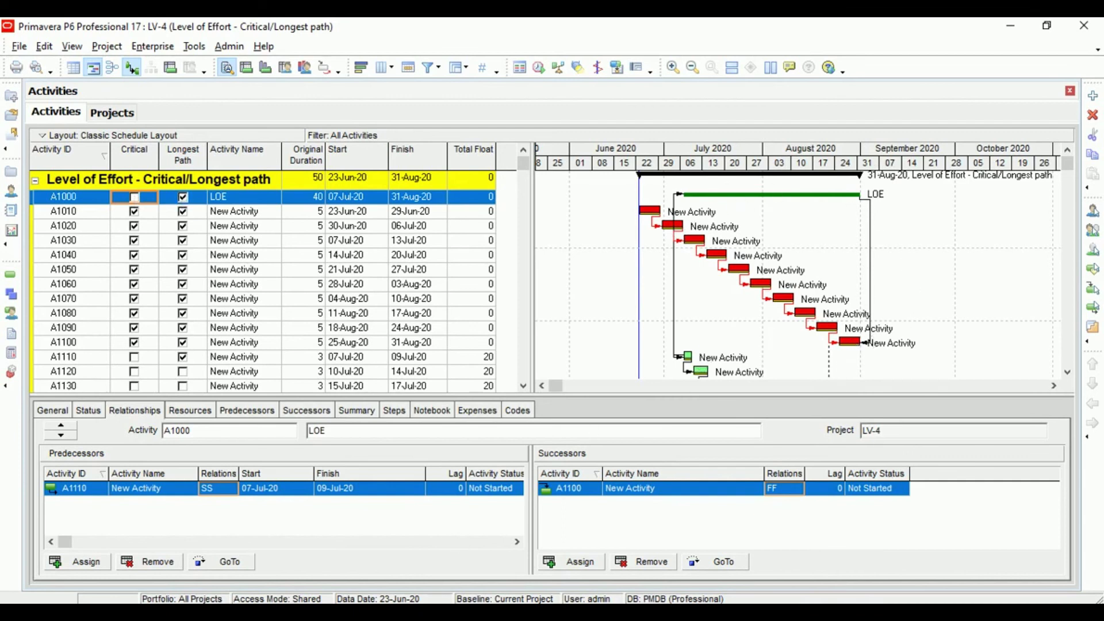
- Switch to the LinkedIn comment and highlight statement E.) with the solution of specifying LOEs with successor tasks only
mouse_move(505, 612)
click(751, 562)
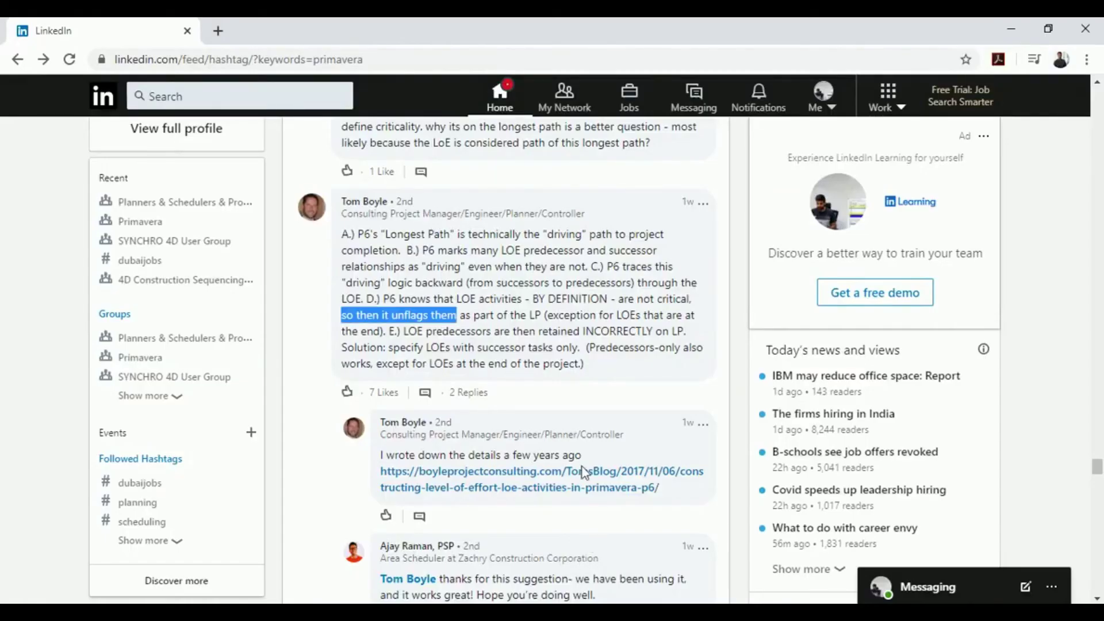
click(489, 325)
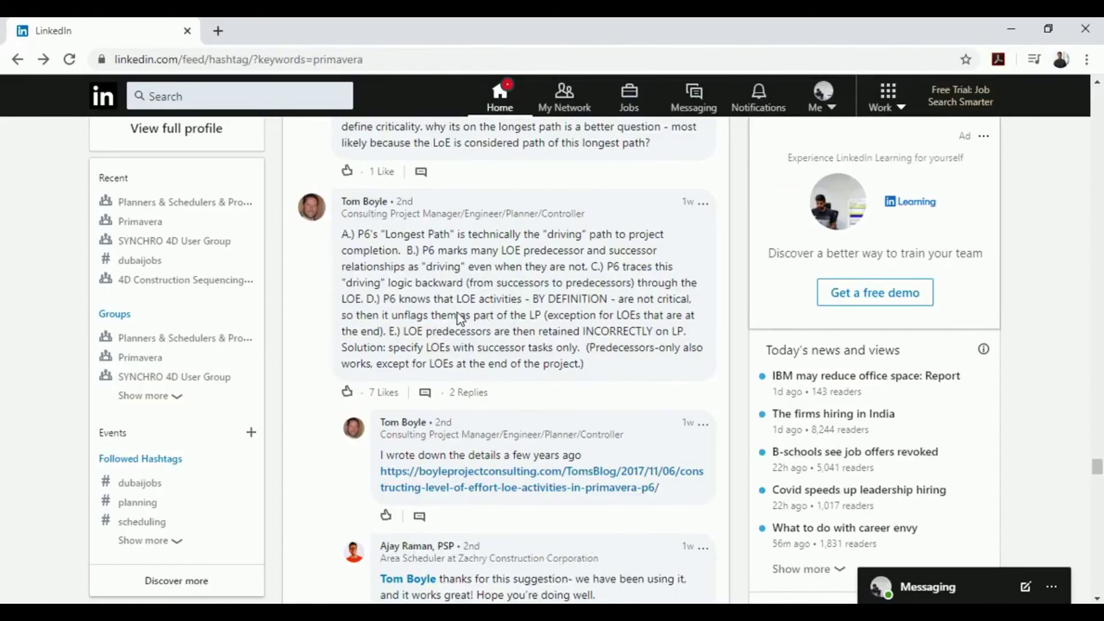
drag(389, 333, 660, 364)
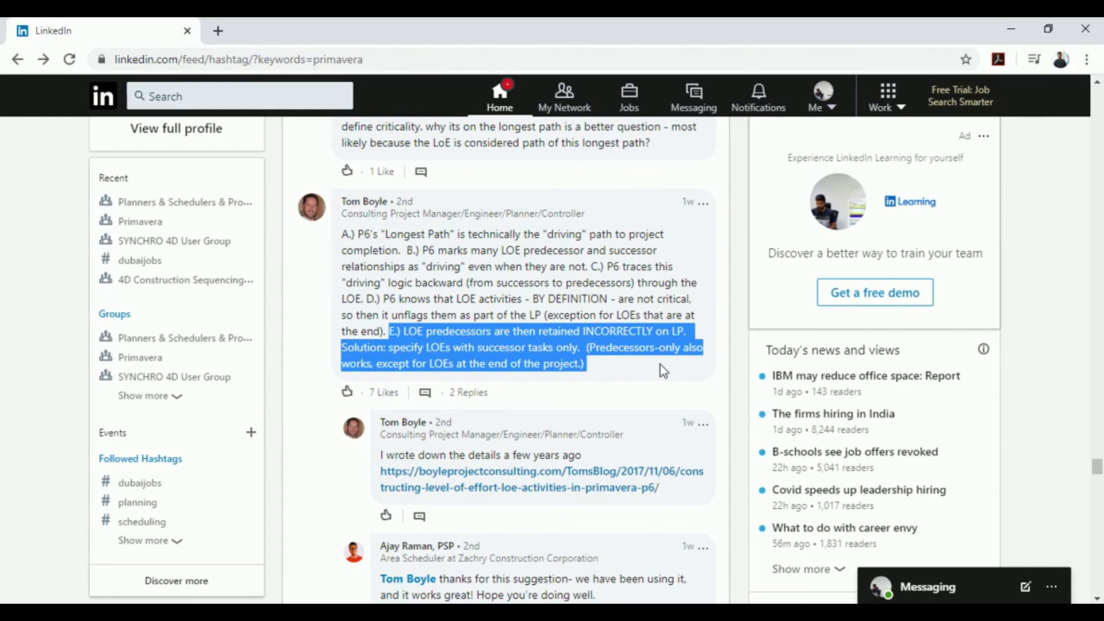
drag(660, 364, 574, 355)
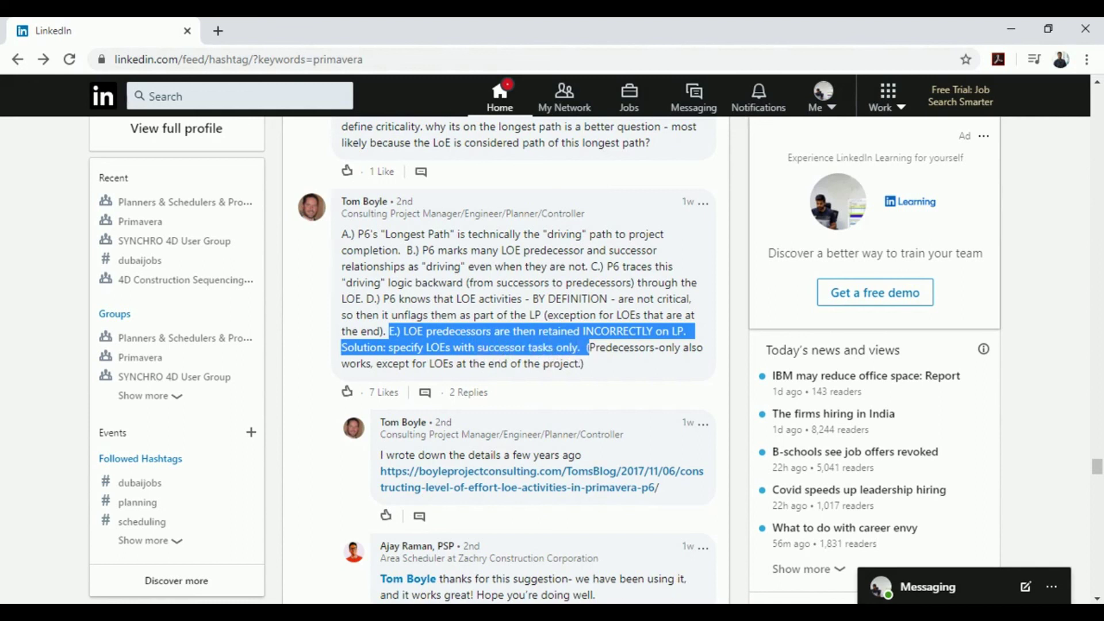
- Glance at the Primavera P6 schedule, return to LinkedIn and highlight the parenthetical note that predecessors-only also works except at project end
click(279, 611)
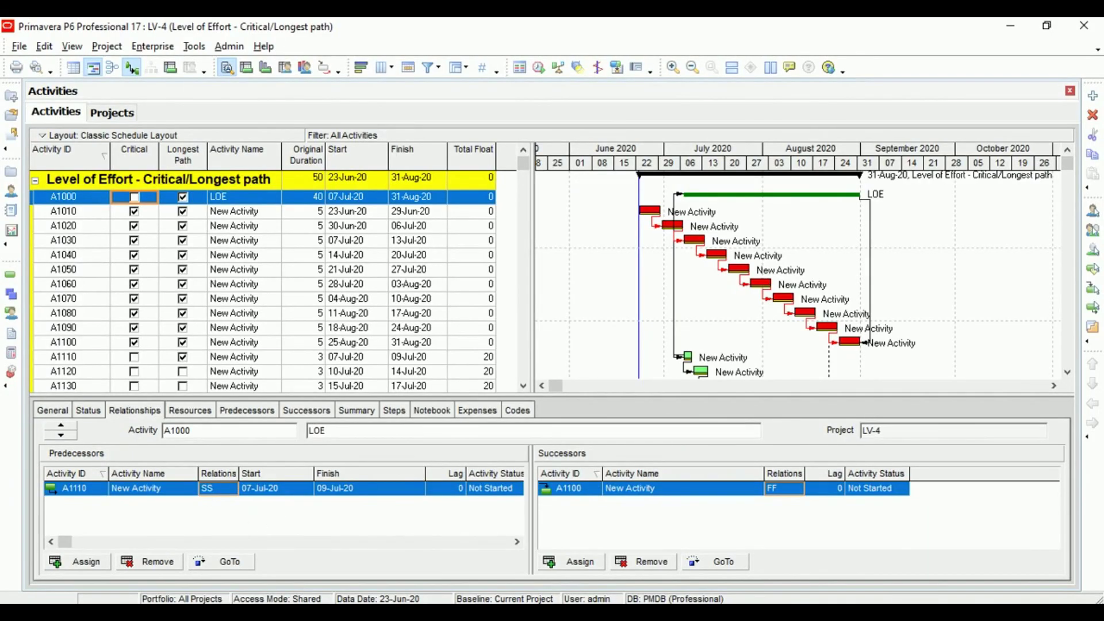
key(alt+Tab)
click(588, 352)
mouse_move(588, 353)
mouse_down()
mouse_move(702, 351)
mouse_move(354, 368)
mouse_move(592, 366)
mouse_up()
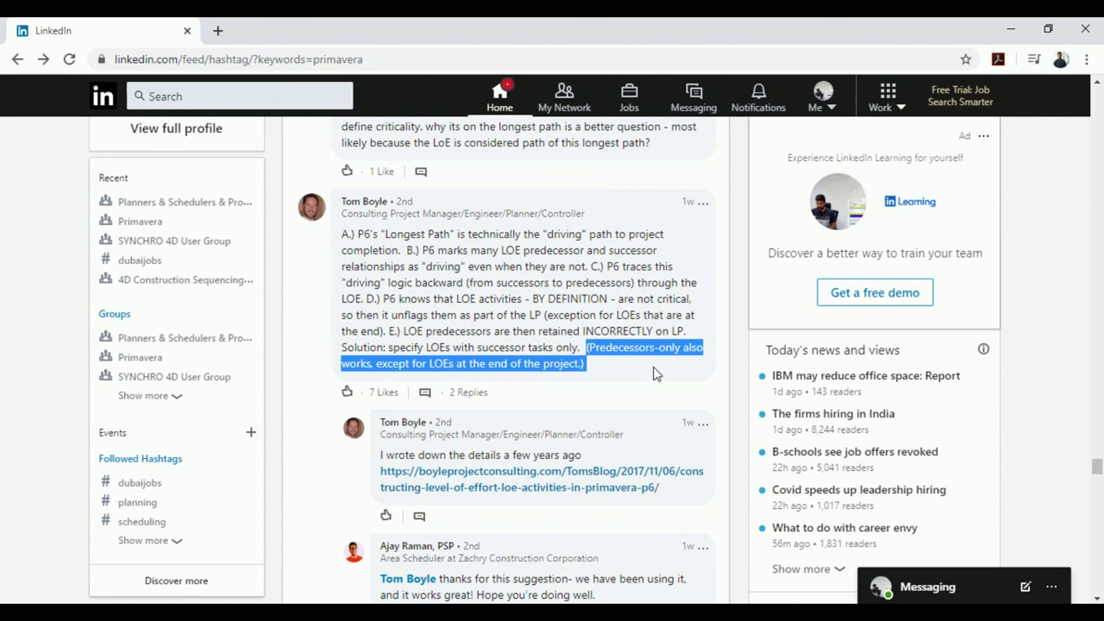
- Return to Primavera P6 and review the activity type options for A1000, including WBS Summary, keeping Level of Effort
key(alt+Tab)
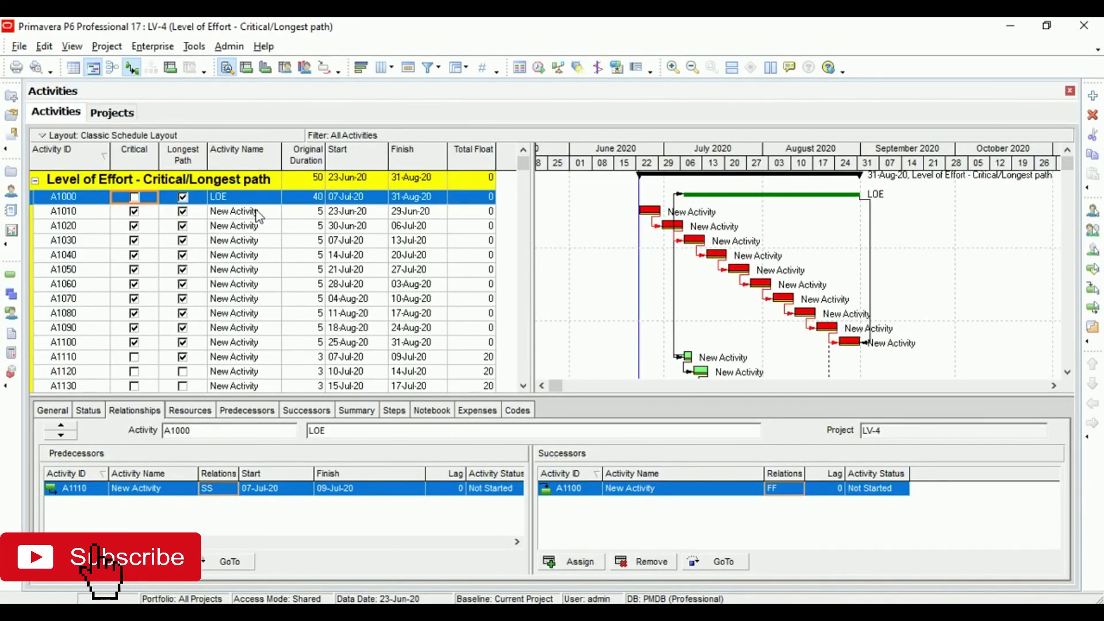
key(Right)
key(Right)
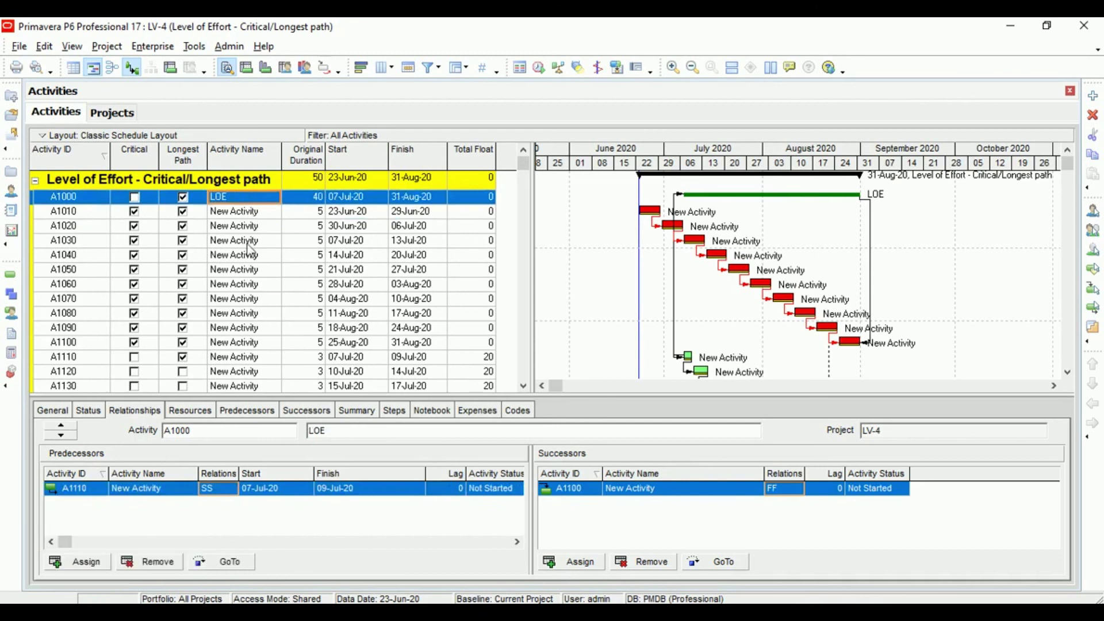
click(58, 413)
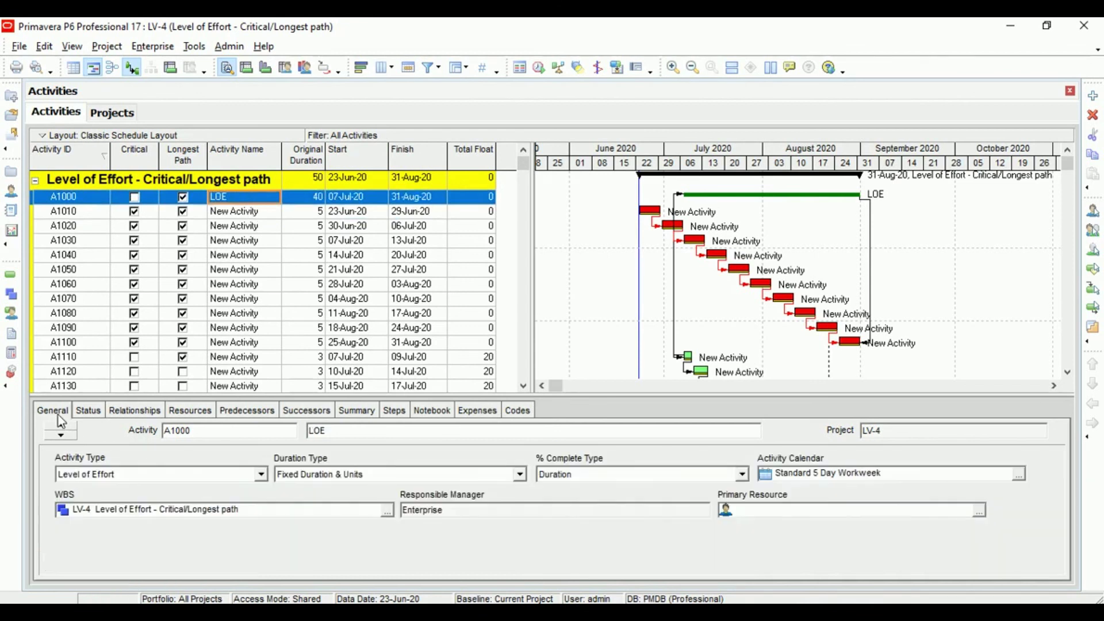
click(261, 474)
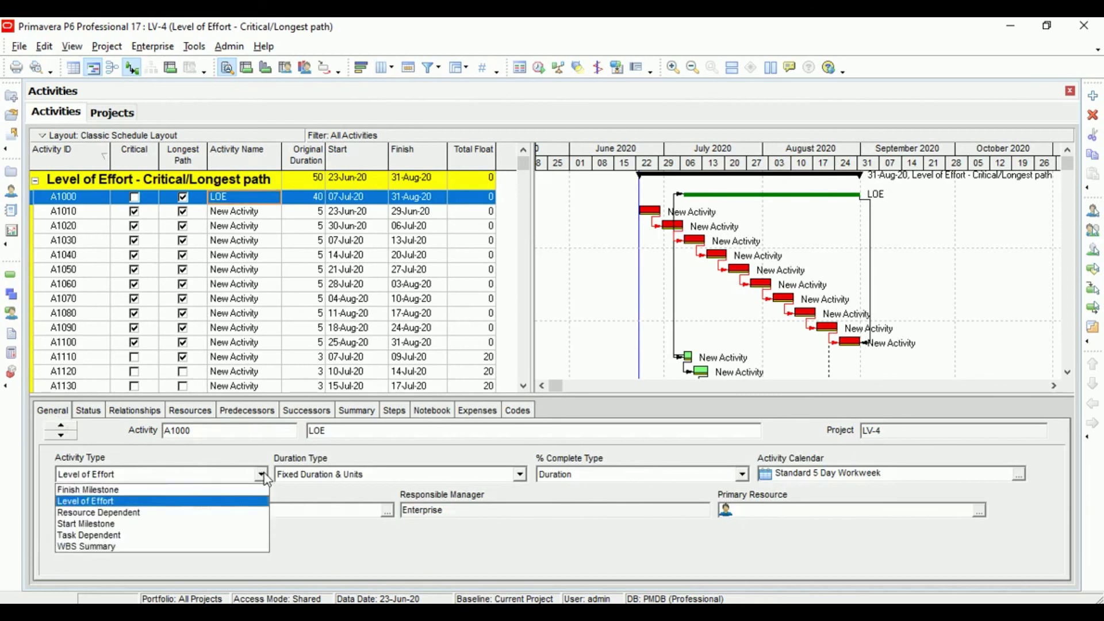
click(183, 501)
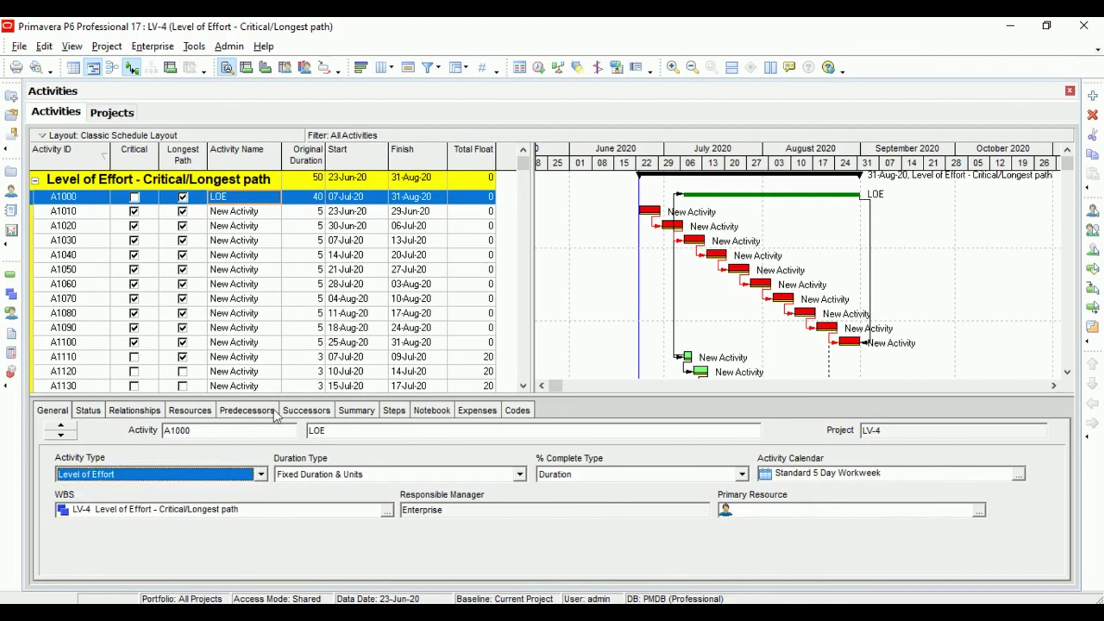
click(262, 474)
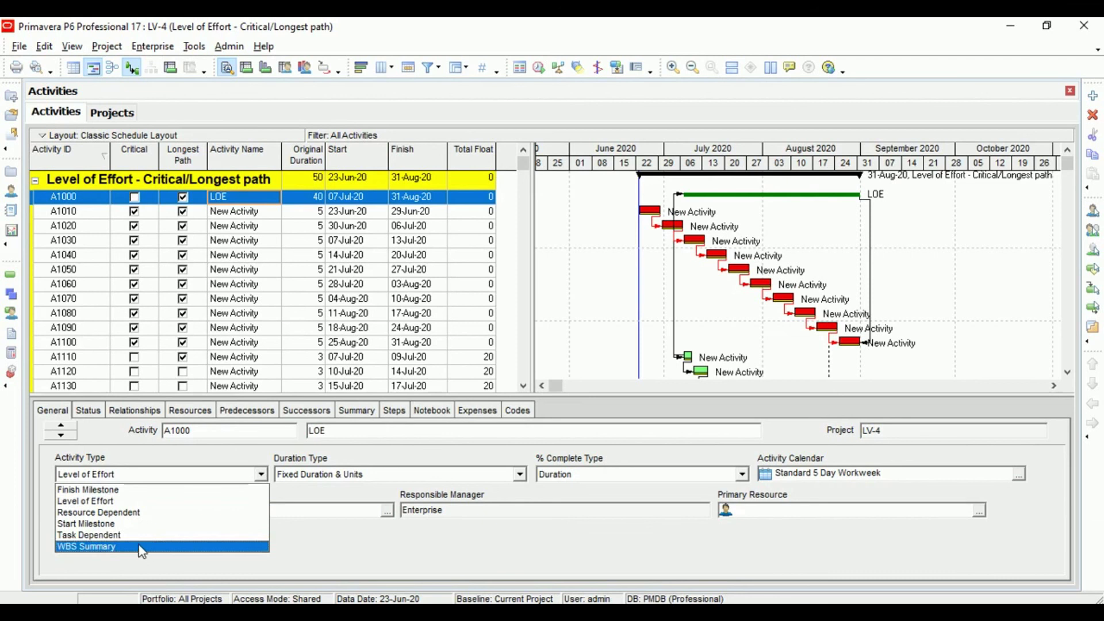
click(246, 203)
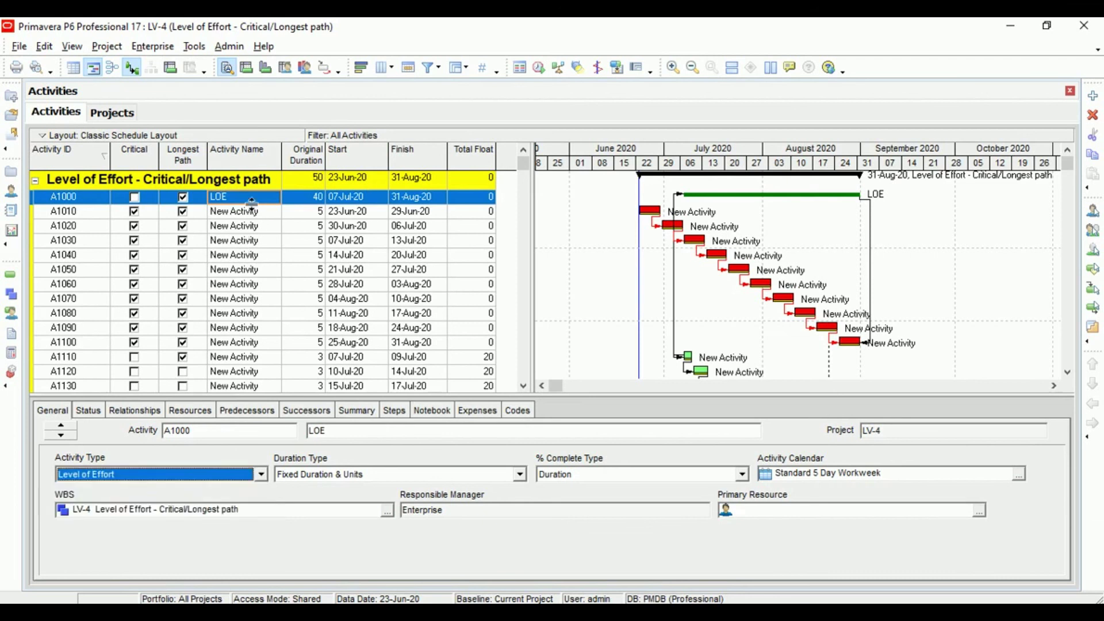
- Examine the relationships of LOE activity A1000 and the relationships and Longest Path flag of activity A1110
click(134, 414)
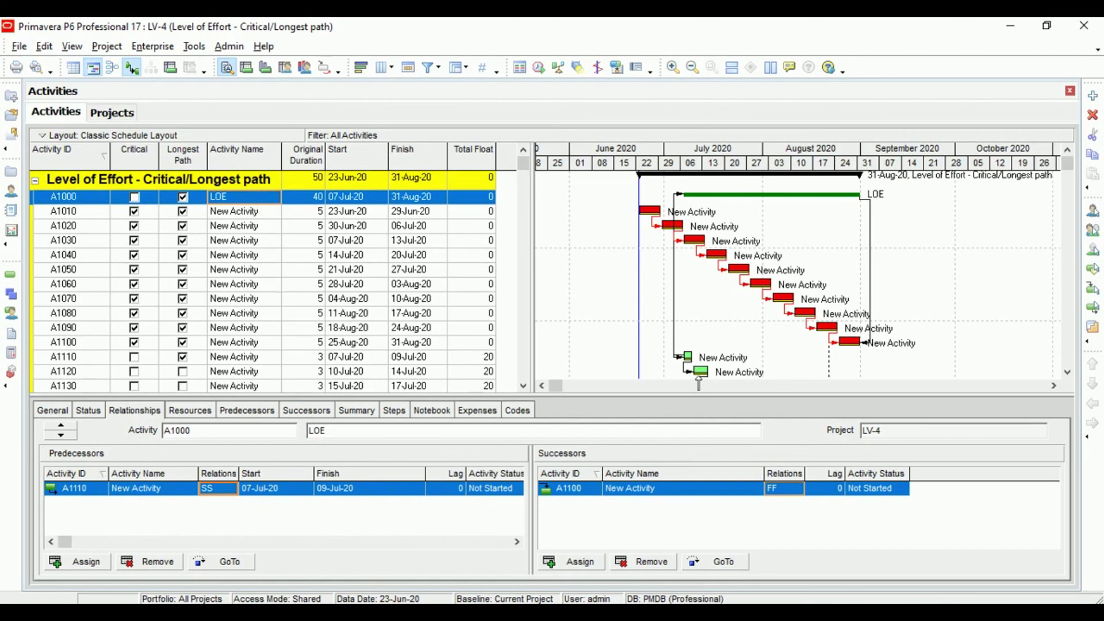
click(221, 360)
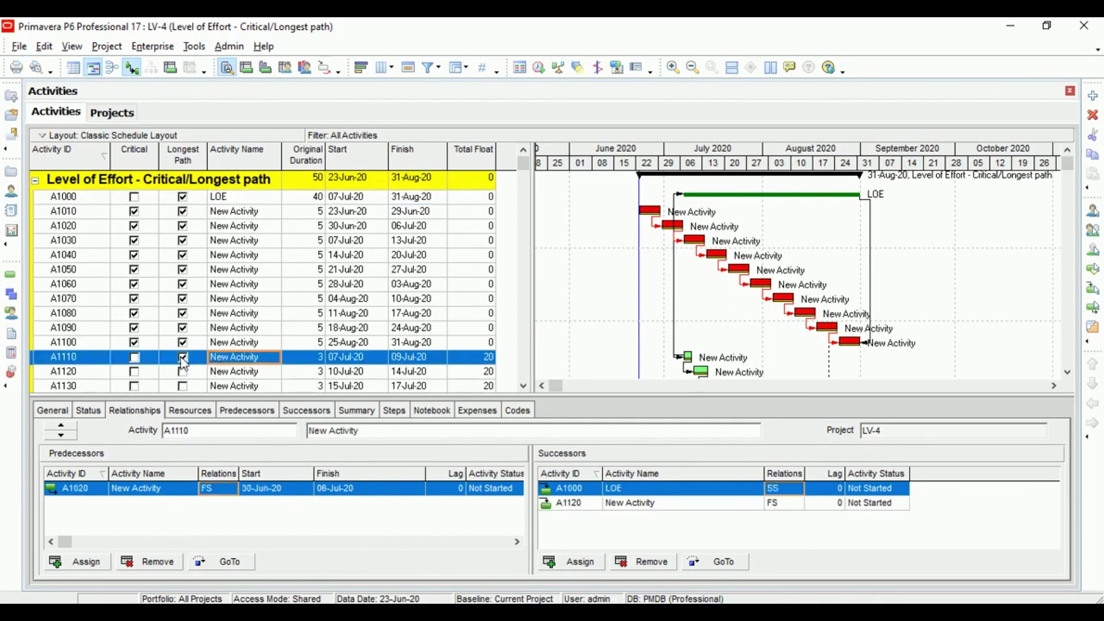